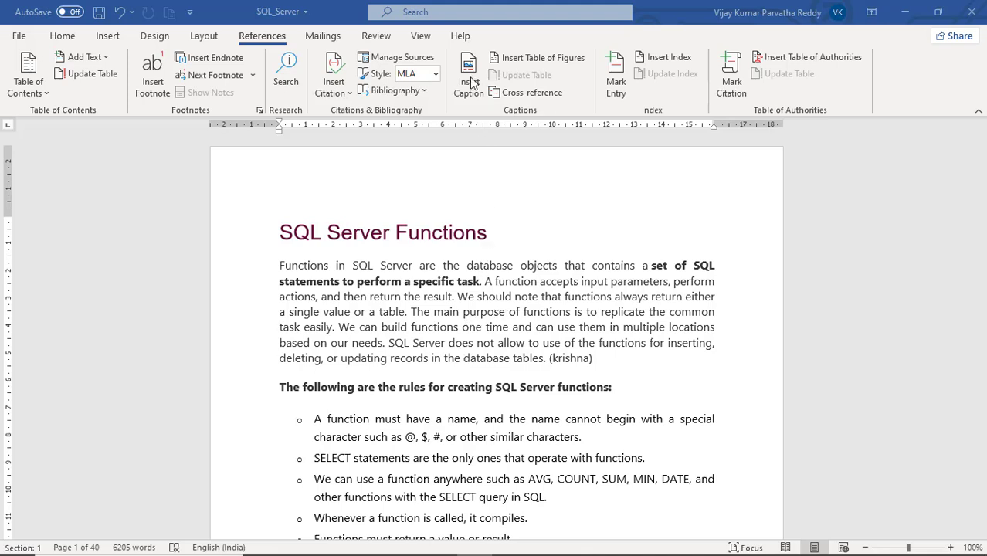
# - Look through the document's opening pages for pictures and code listings that need captions
pyautogui.scroll(-15, 437, 263)
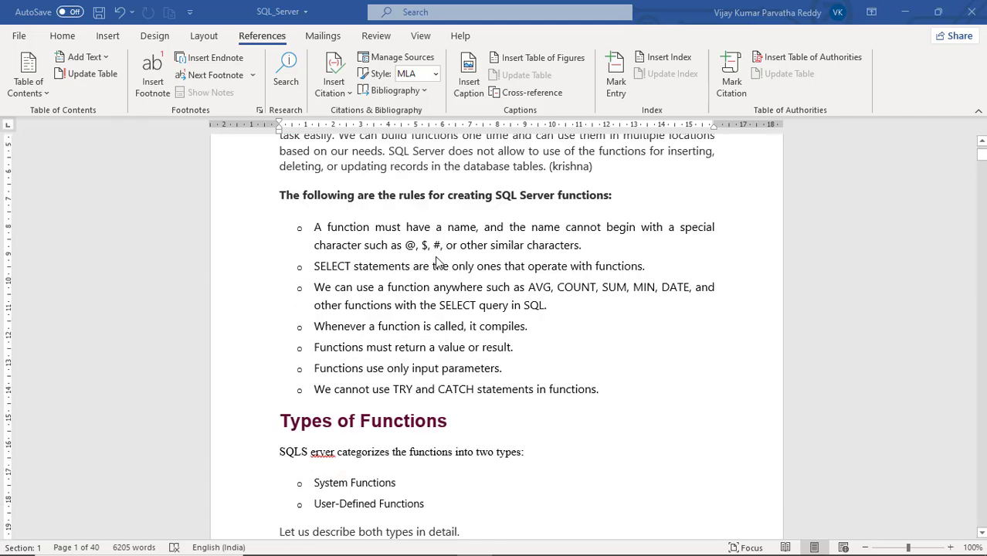
pyautogui.scroll(-8, 436, 262)
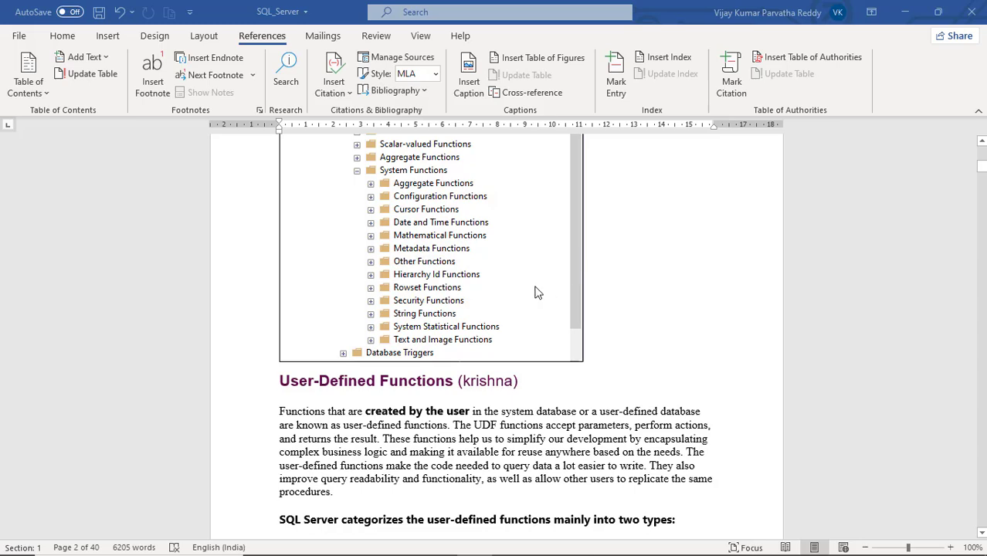
pyautogui.scroll(-3, 538, 293)
pyautogui.scroll(-4, 539, 293)
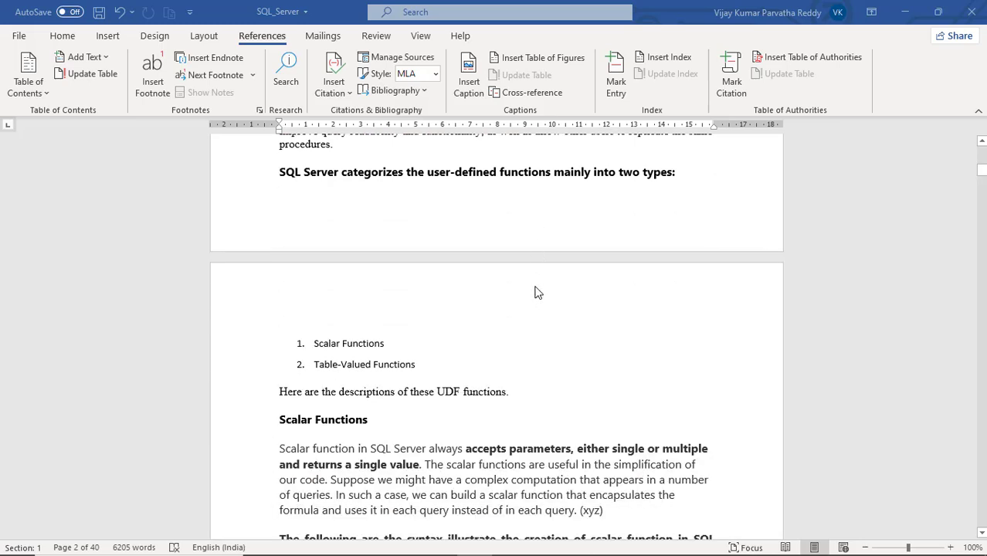
pyautogui.scroll(-3, 538, 293)
pyautogui.scroll(-3, 538, 293)
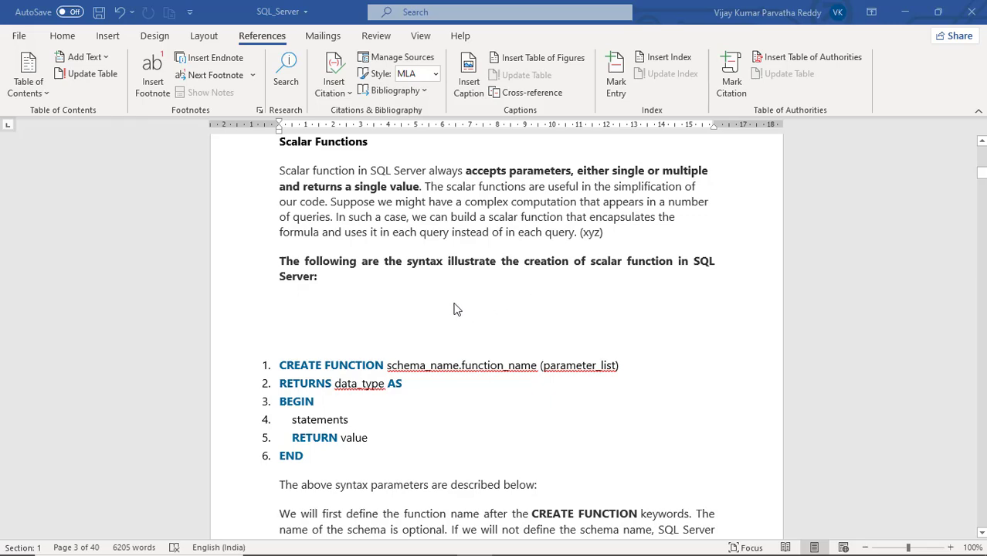
pyautogui.scroll(20, 456, 309)
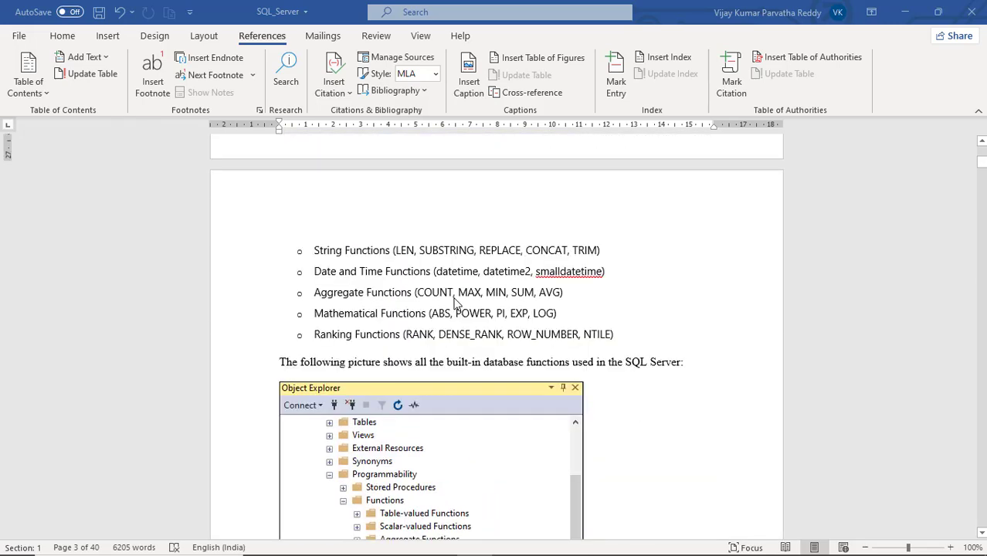
pyautogui.scroll(10, 456, 304)
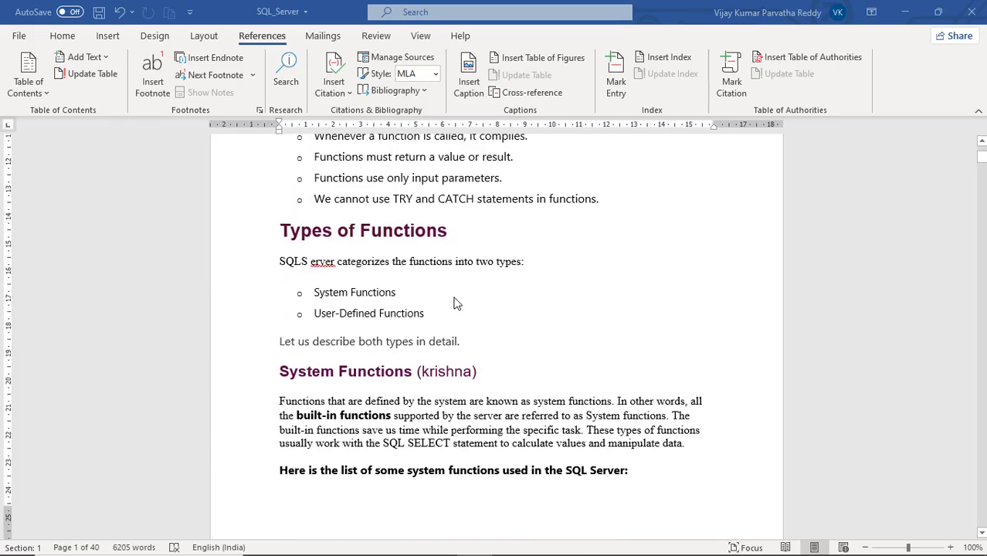
pyautogui.scroll(10, 456, 304)
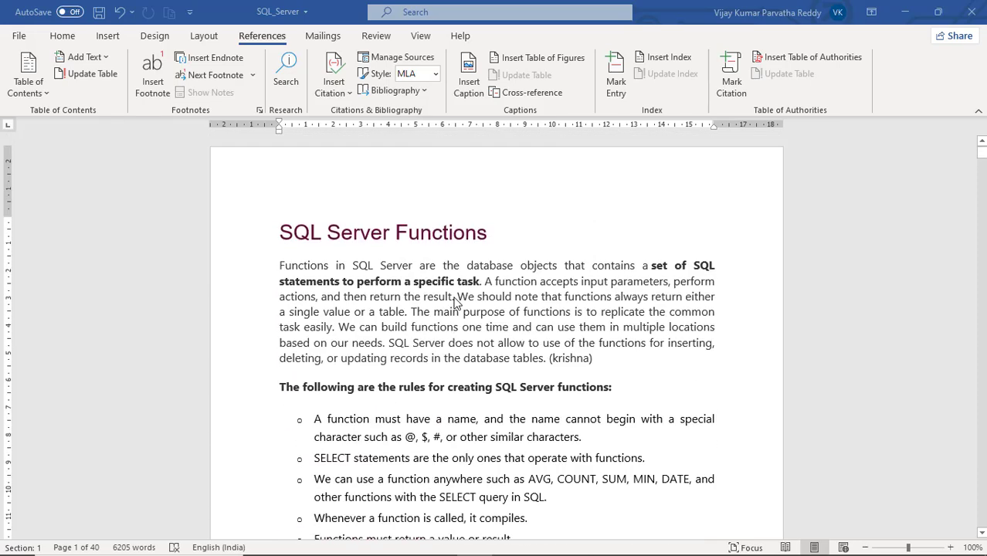
# - Add a blank line between the built-in functions Object Explorer picture and the User-Defined Functions heading
pyautogui.scroll(-10, 456, 304)
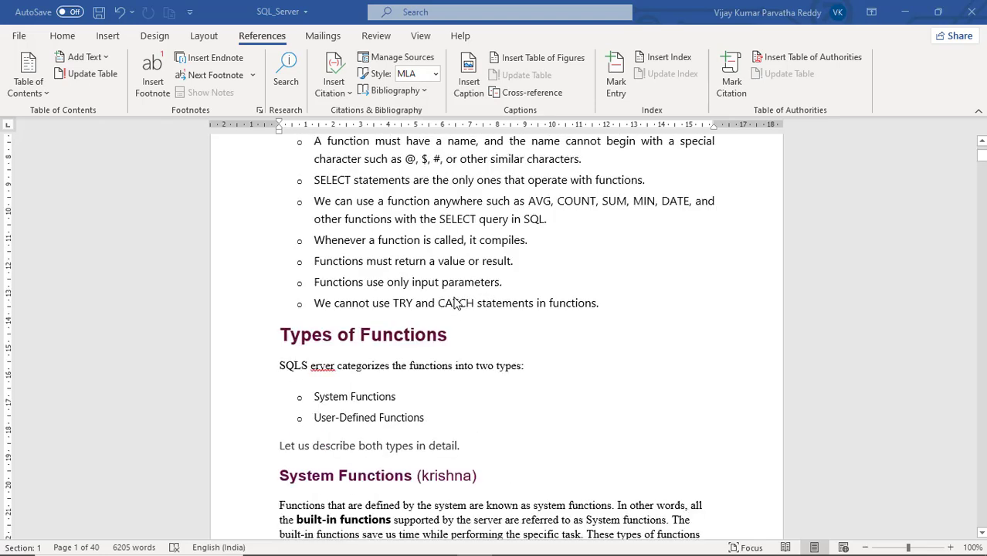
pyautogui.scroll(-10, 456, 304)
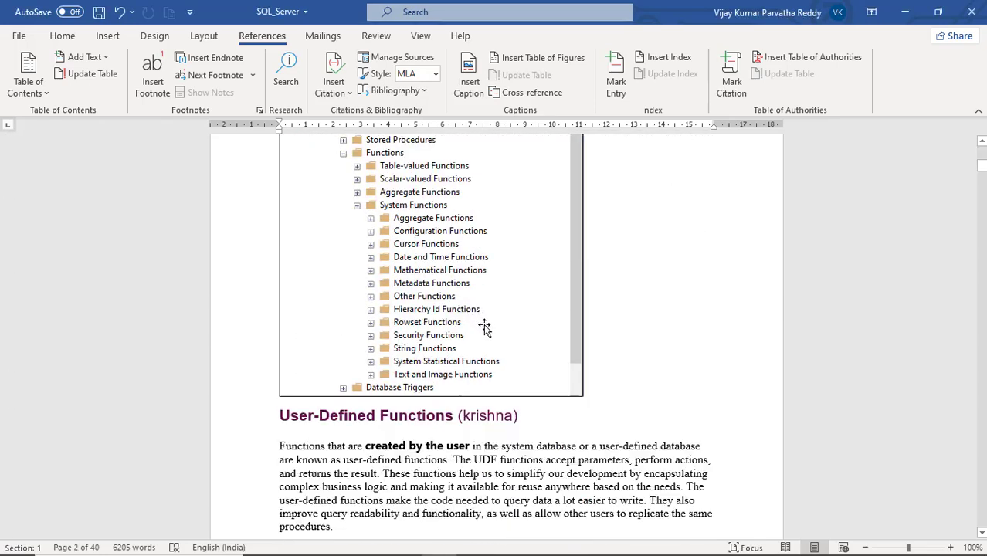
pyautogui.click(480, 324)
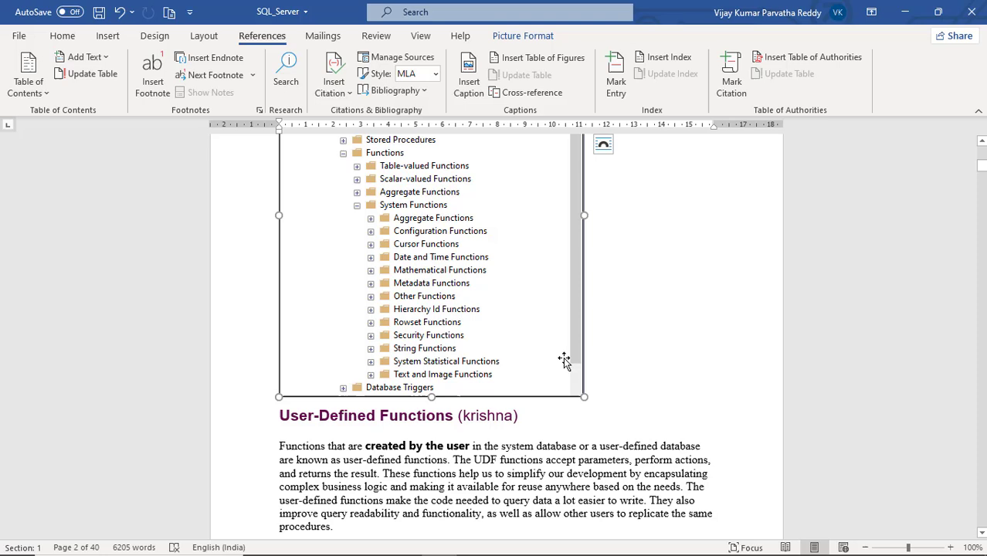
pyautogui.click(585, 407)
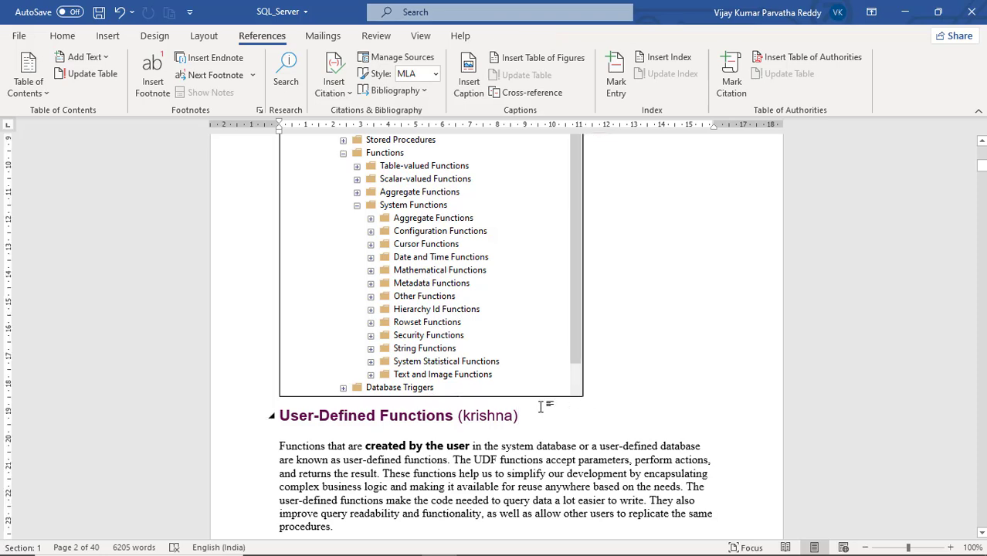
pyautogui.press('Return')
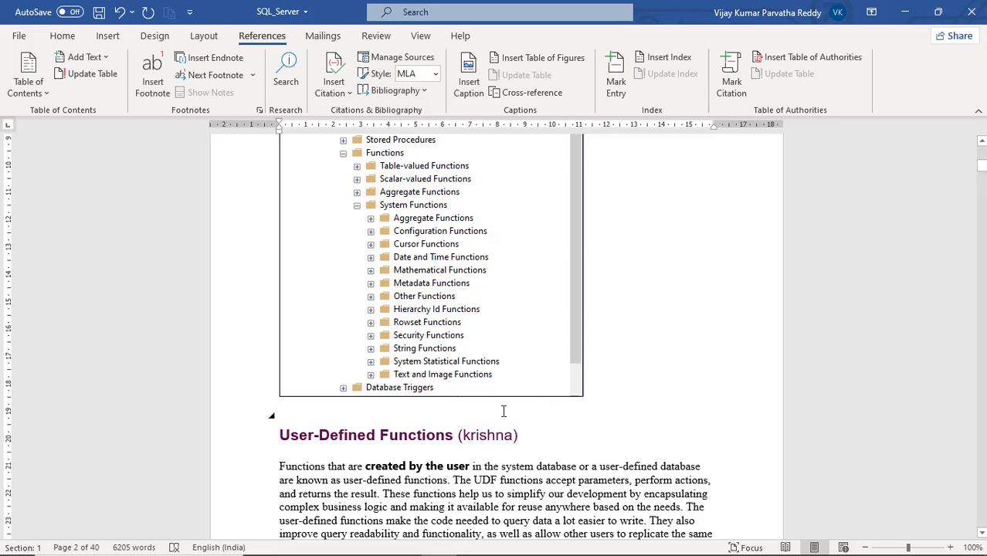
# - Add a blank line below the picture showing the dbo.udfNet_Sales function and its parameters
pyautogui.scroll(-20, 503, 410)
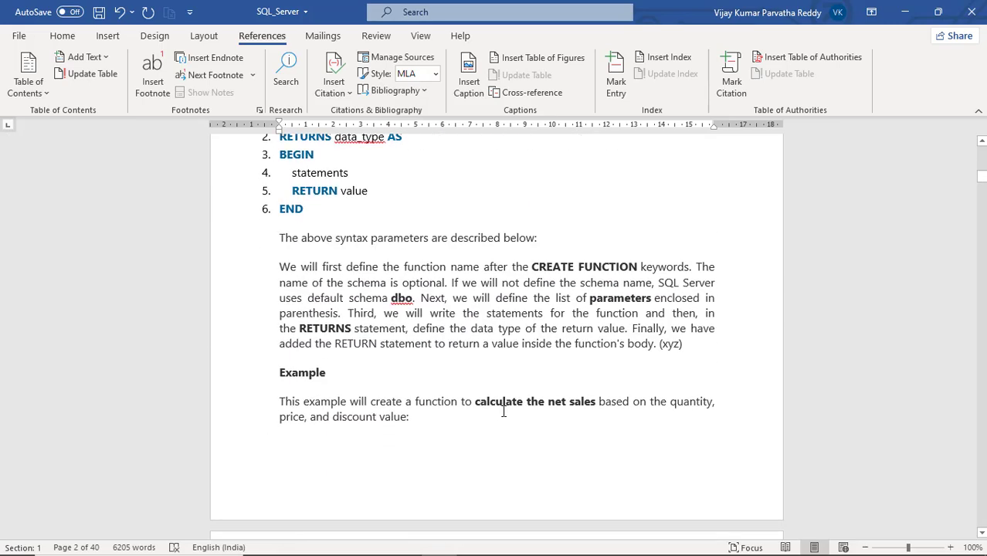
pyautogui.scroll(-15, 503, 410)
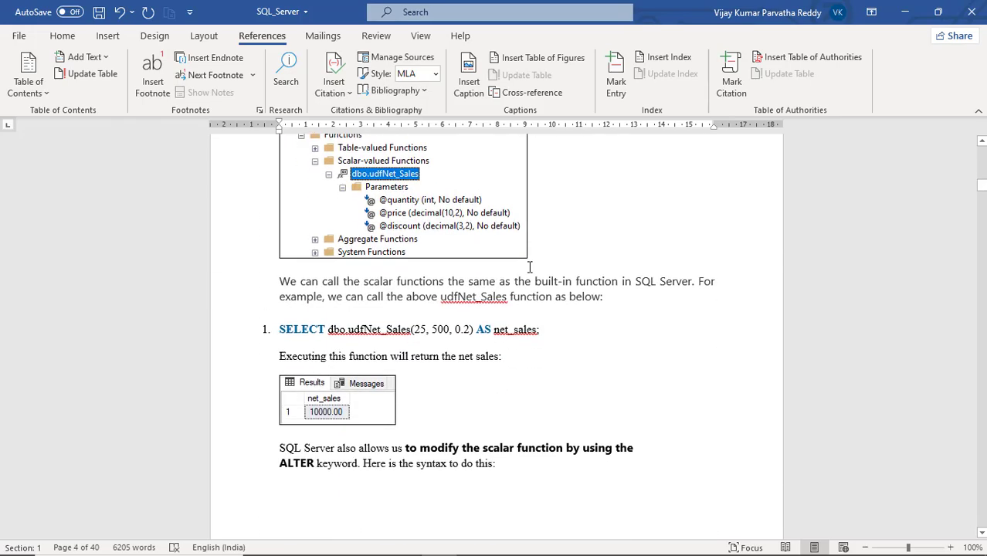
pyautogui.click(531, 267)
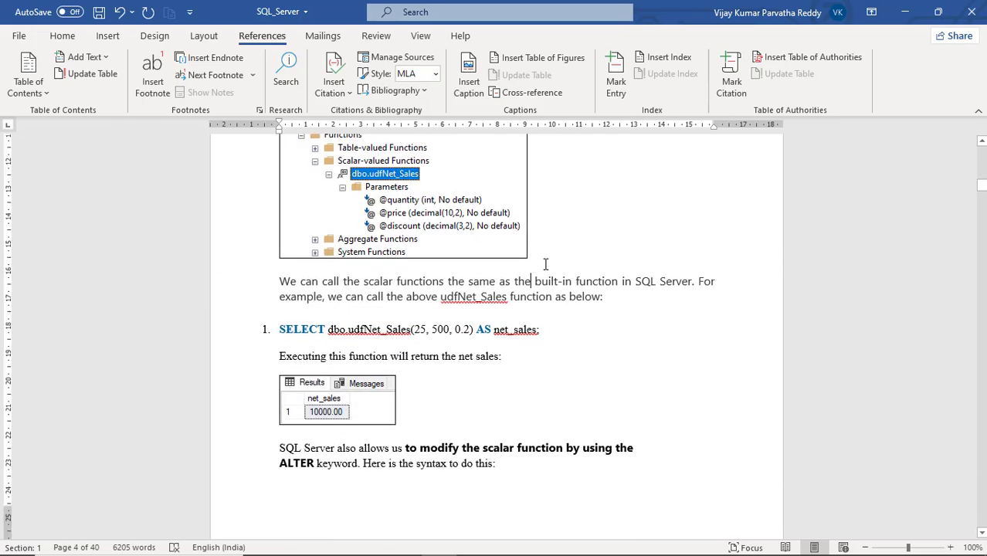
pyautogui.click(535, 255)
pyautogui.press('Return')
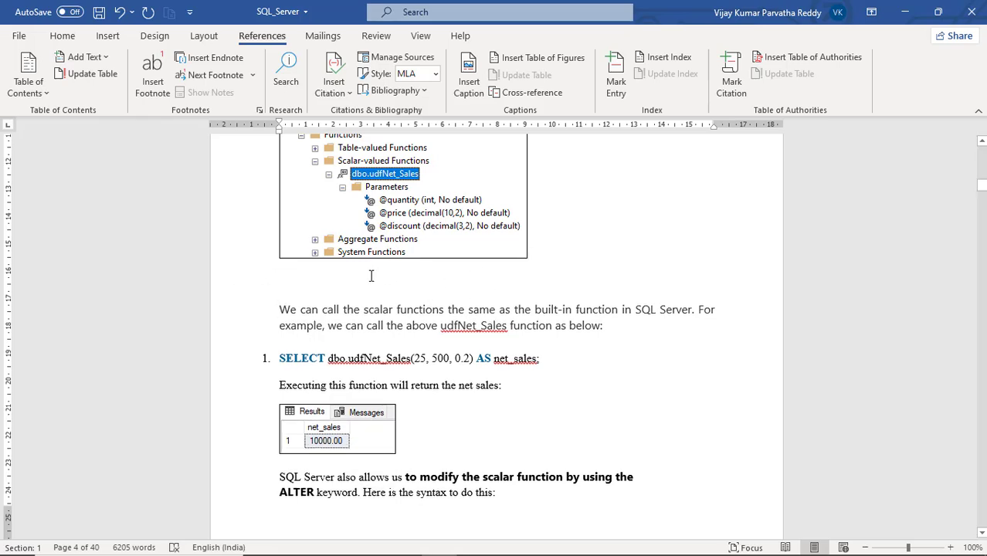
# - Start a caption on the blank line above the User-Defined Functions heading and create a new caption label named Picture
pyautogui.scroll(10, 484, 271)
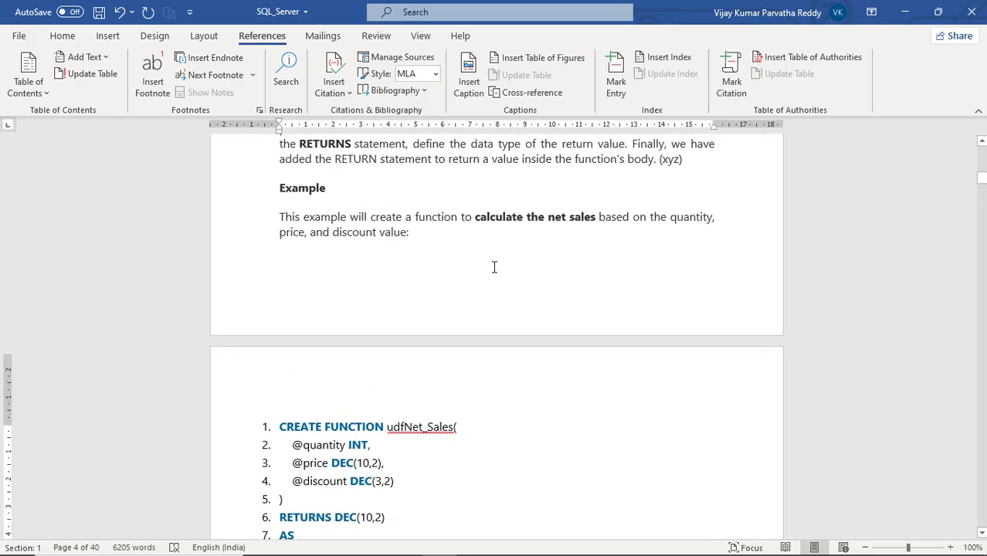
pyautogui.scroll(15, 494, 267)
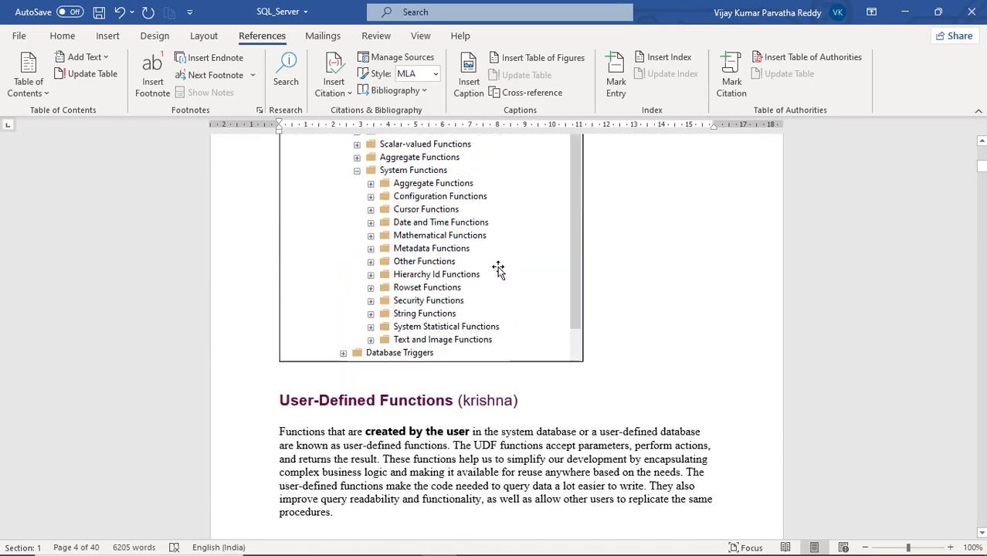
pyautogui.scroll(1, 498, 269)
pyautogui.click(386, 413)
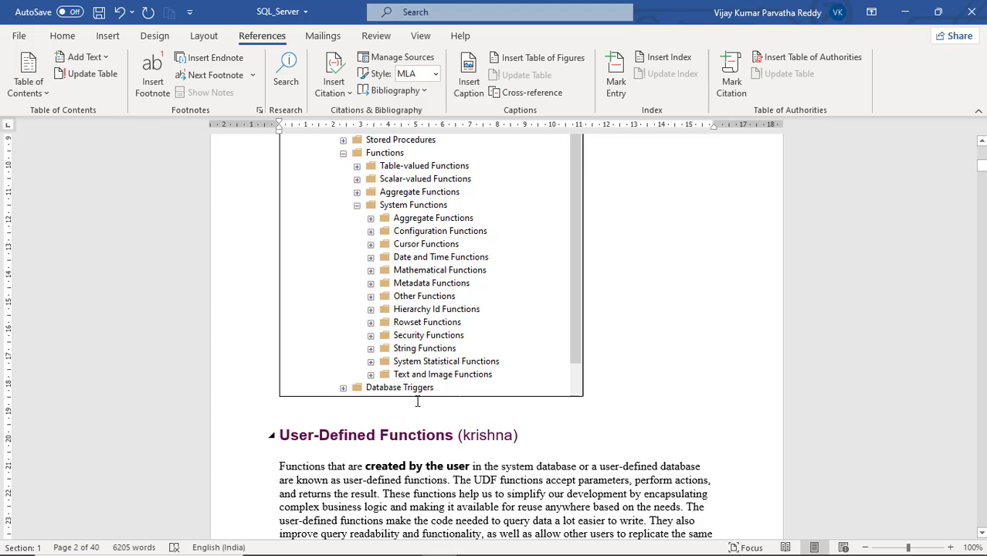
pyautogui.click(471, 88)
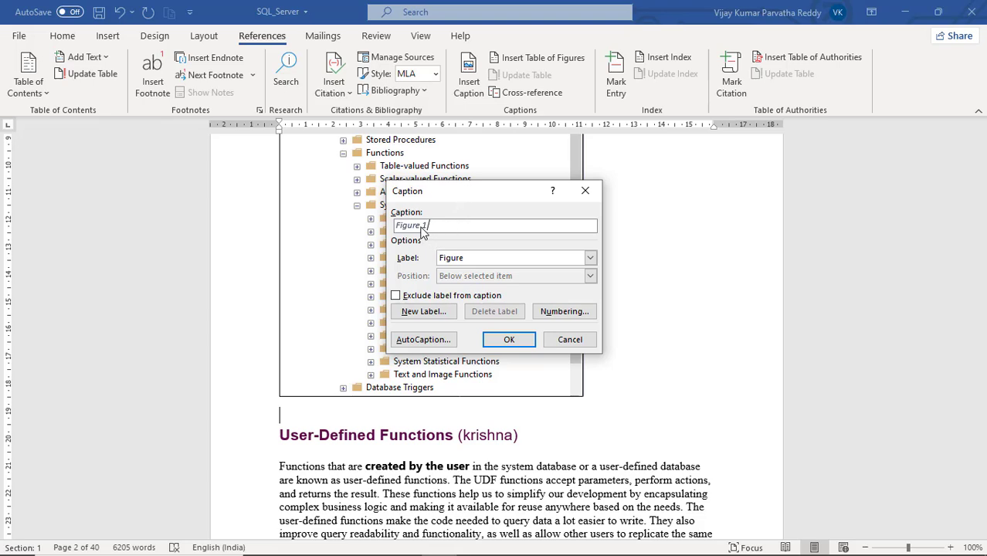
pyautogui.click(463, 258)
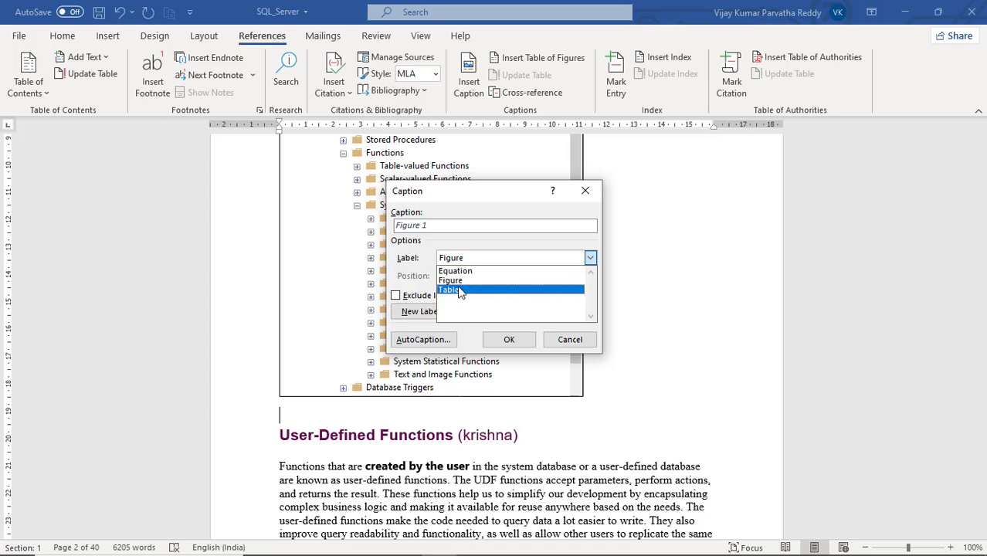
pyautogui.click(437, 245)
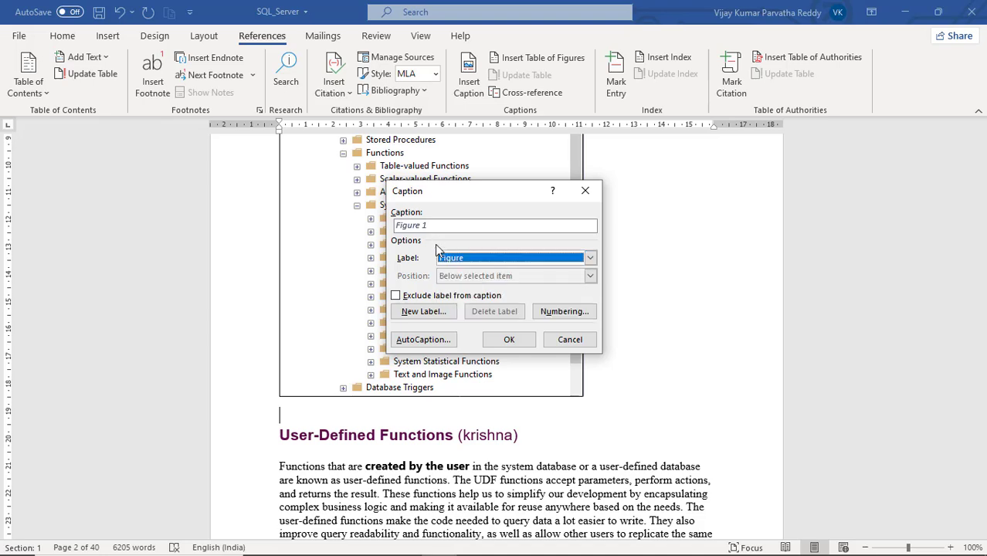
pyautogui.click(430, 313)
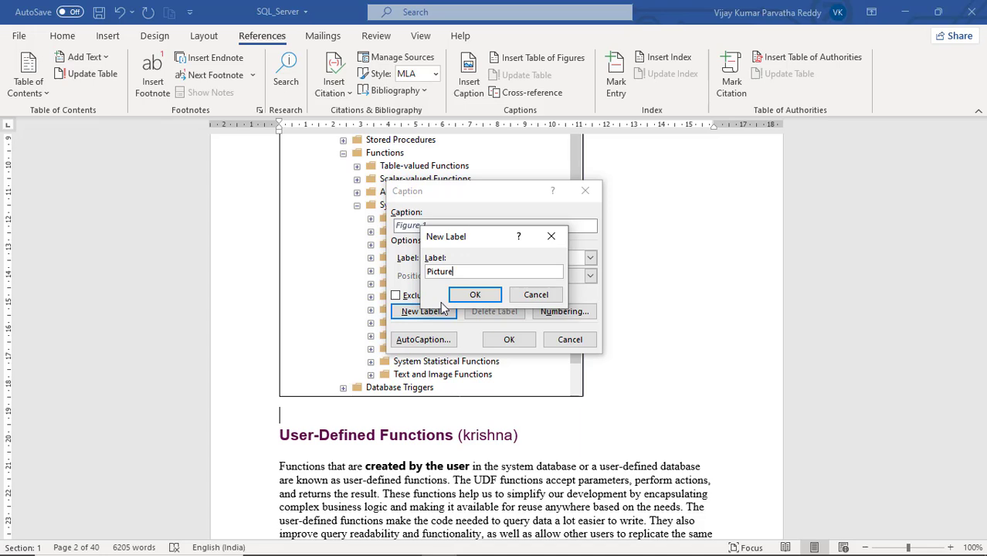
pyautogui.click(474, 295)
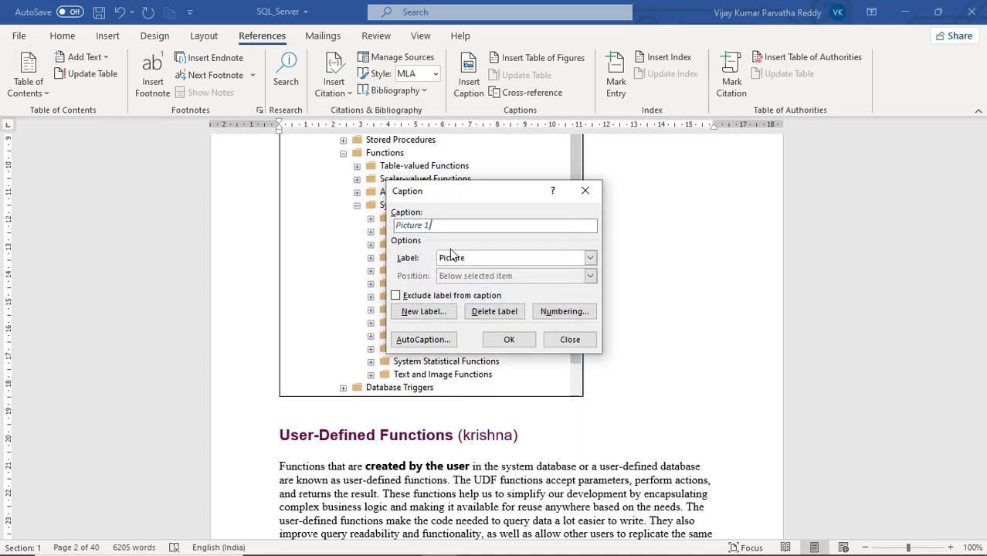
# - Switch the caption label to Figure and insert the caption Figure 1 below the built-in functions picture
pyautogui.click(590, 258)
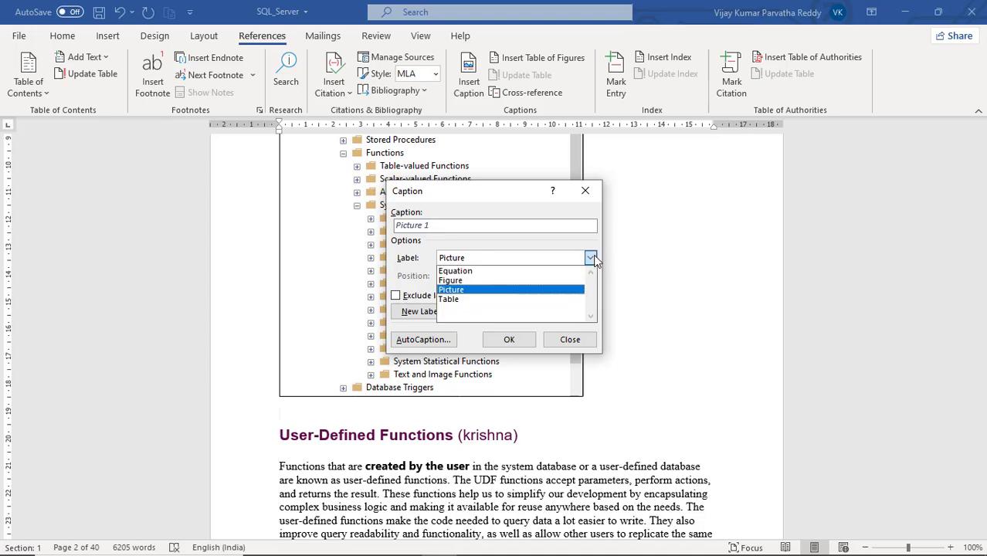
pyautogui.click(506, 281)
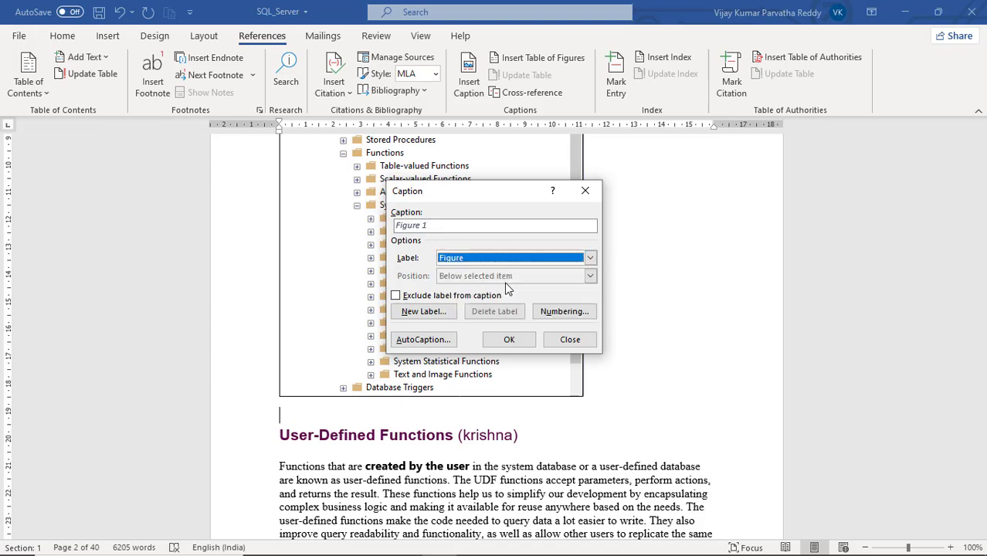
pyautogui.click(509, 340)
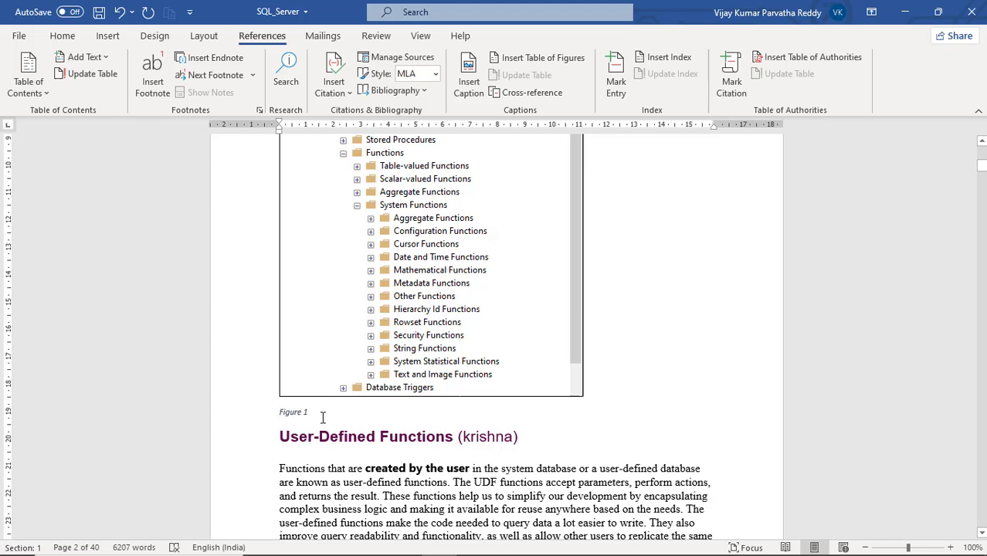
# - Enlarge the Figure 1 caption text and make it bold
pyautogui.moveTo(323, 418)
pyautogui.mouseDown()
pyautogui.moveTo(283, 411)
pyautogui.moveTo(317, 402)
pyautogui.mouseUp()
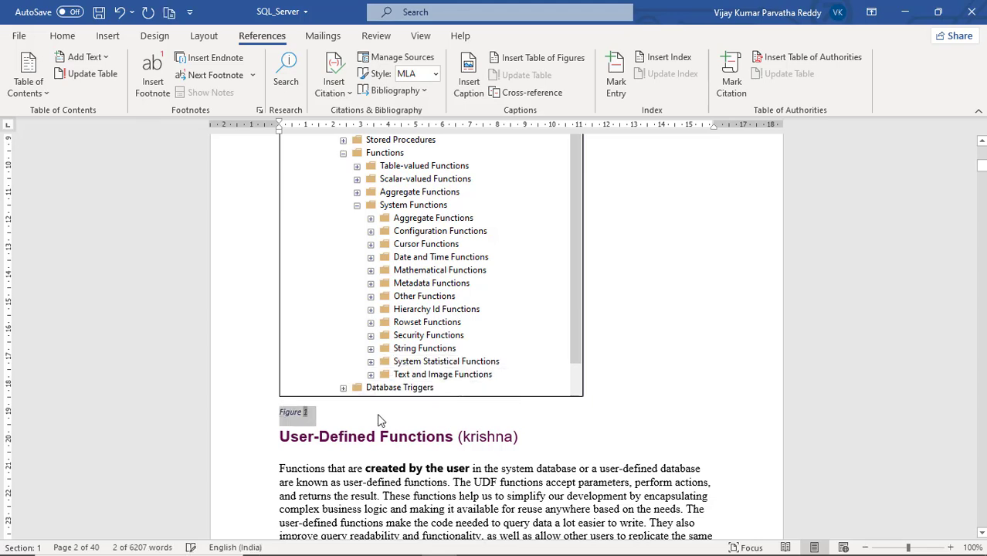
pyautogui.hotkey('ctrl', ']')
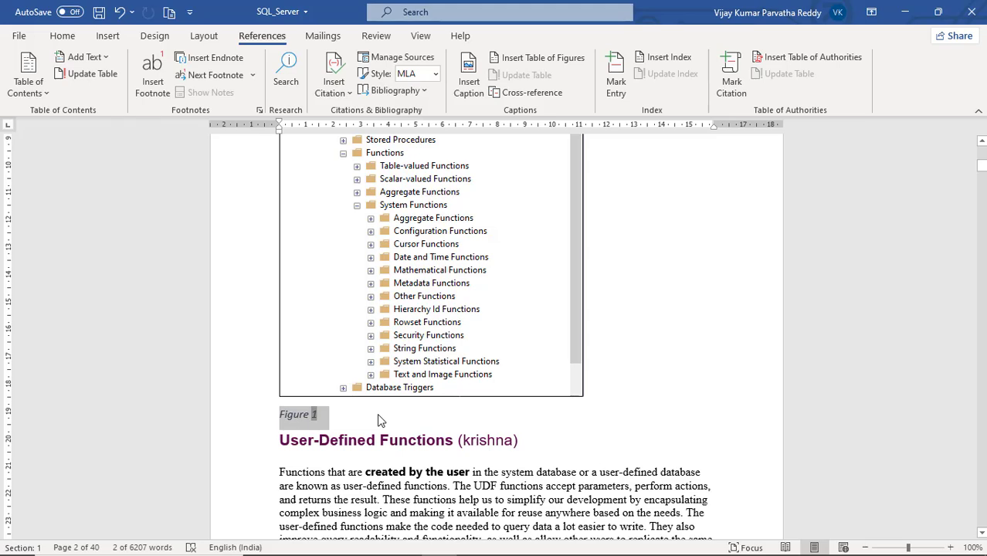
pyautogui.hotkey('ctrl', 'b')
# - Add a blank unnumbered line after the END line of the scalar function syntax listing
pyautogui.scroll(-10, 373, 372)
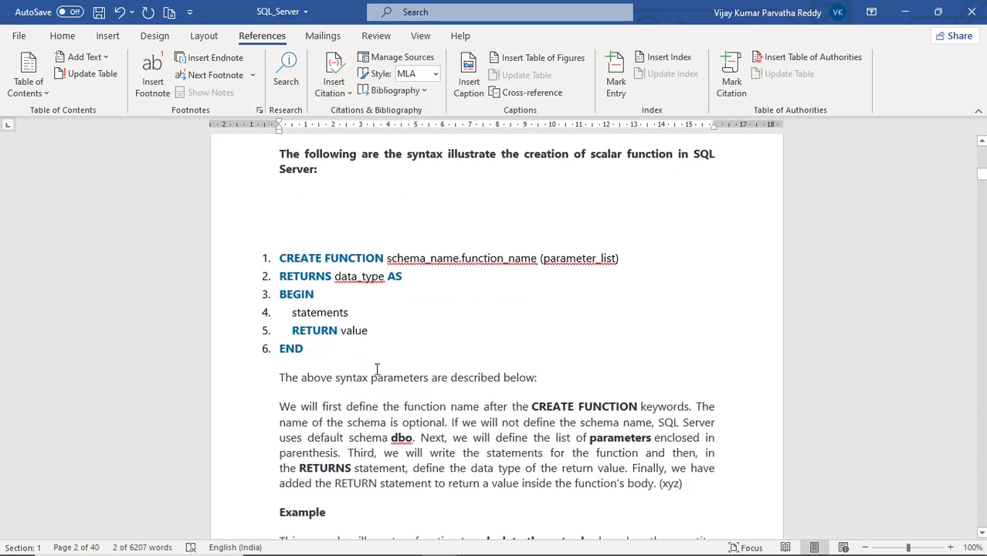
pyautogui.click(338, 363)
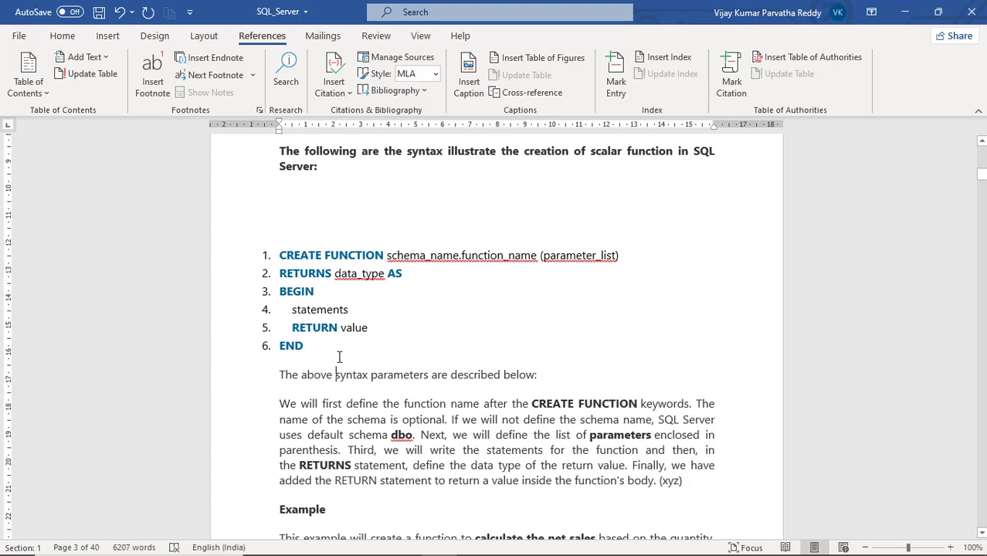
pyautogui.press('Up')
pyautogui.press('Return')
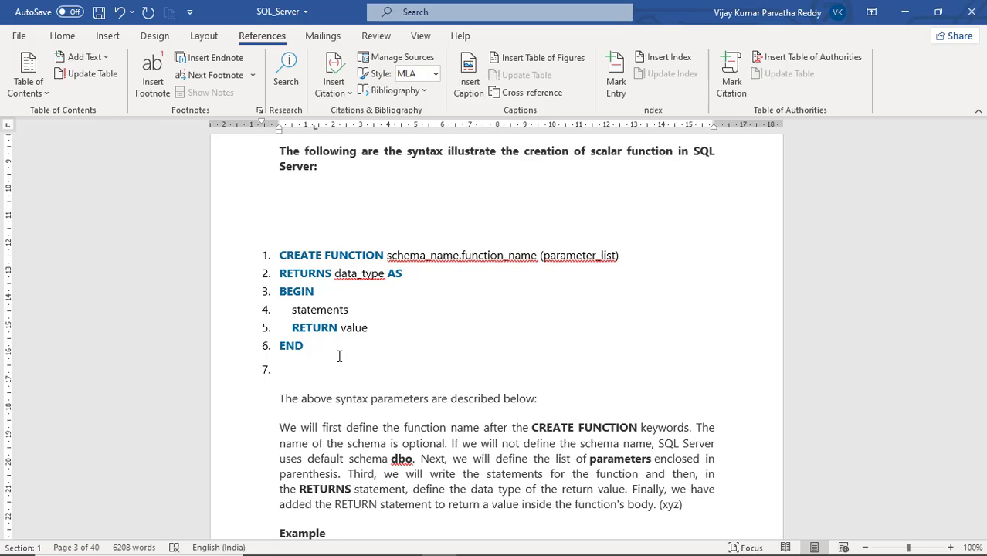
pyautogui.press('BackSpace')
# - Start a caption below the scalar function syntax listing and create a new caption label named program
pyautogui.click(469, 77)
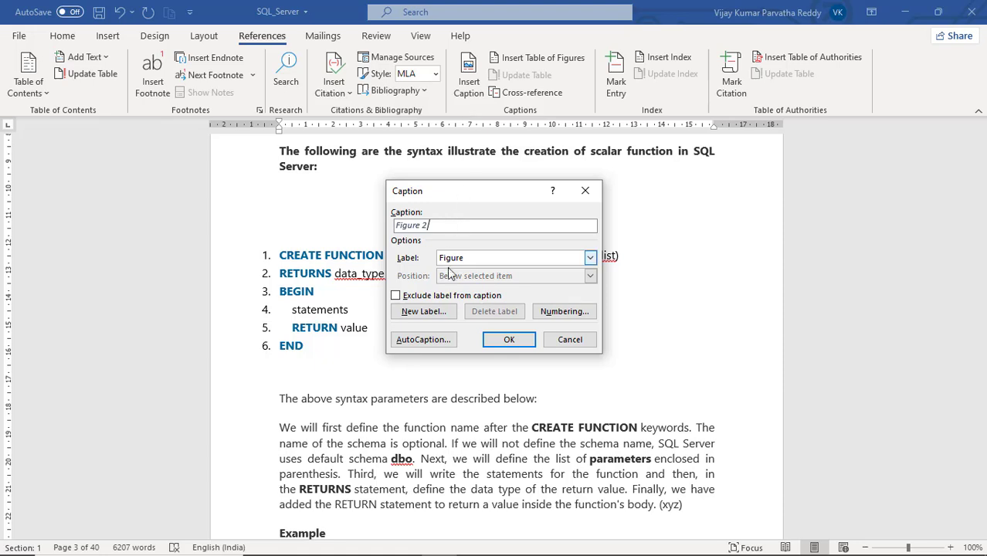
pyautogui.click(425, 311)
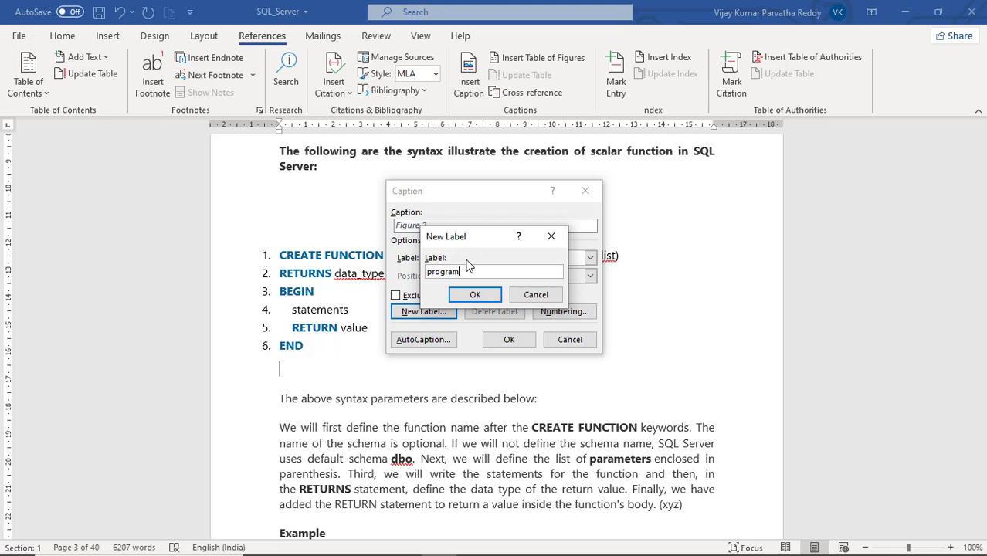
pyautogui.click(471, 294)
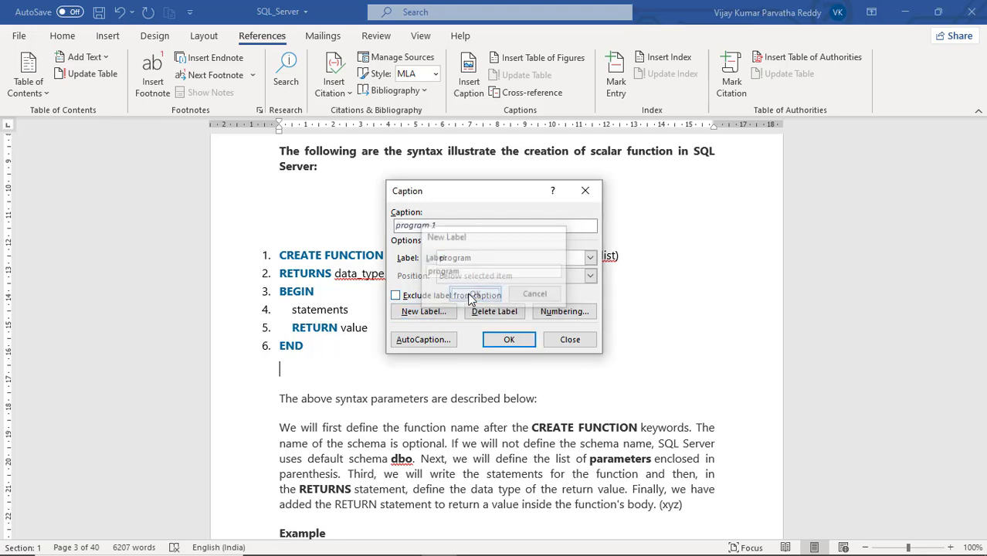
# - Insert the caption program 1 below the scalar function syntax listing, with its text enlarged and bold
pyautogui.click(509, 340)
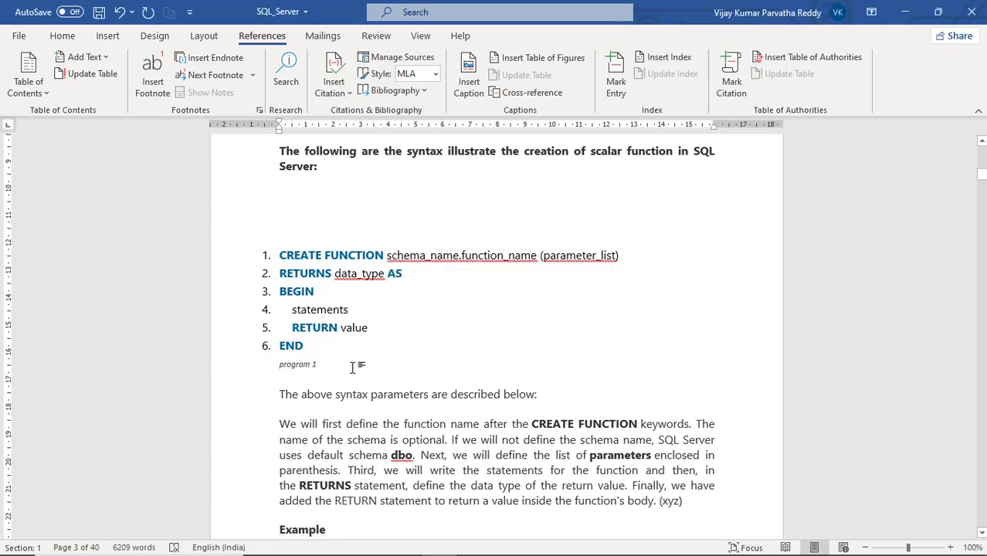
pyautogui.click(275, 366)
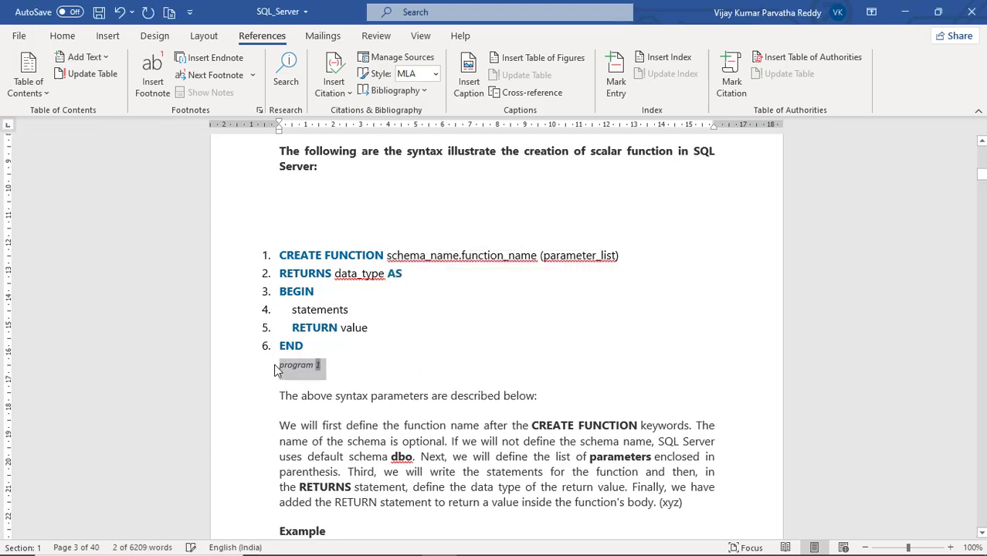
pyautogui.hotkey('ctrl', ']')
pyautogui.hotkey('ctrl', ']')
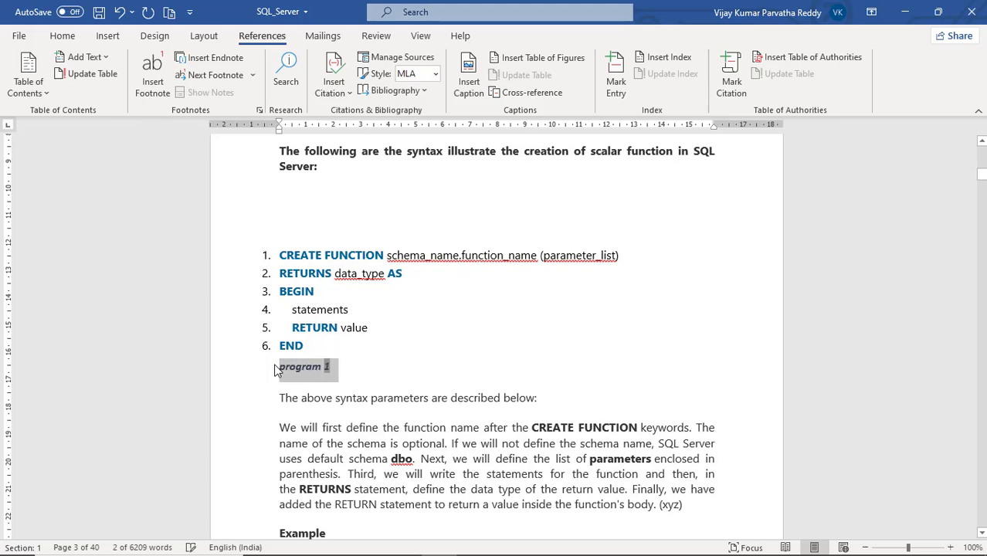
# - Insert the caption program 2 on a new unnumbered line below the END line of the udfNet_Sales function listing
pyautogui.scroll(-6, 378, 347)
pyautogui.scroll(-9, 379, 347)
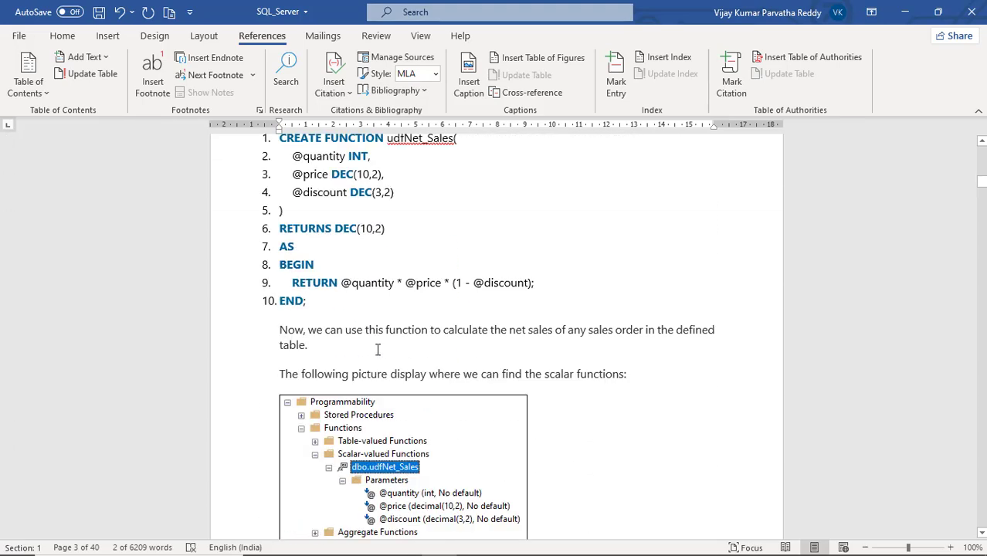
pyautogui.click(351, 194)
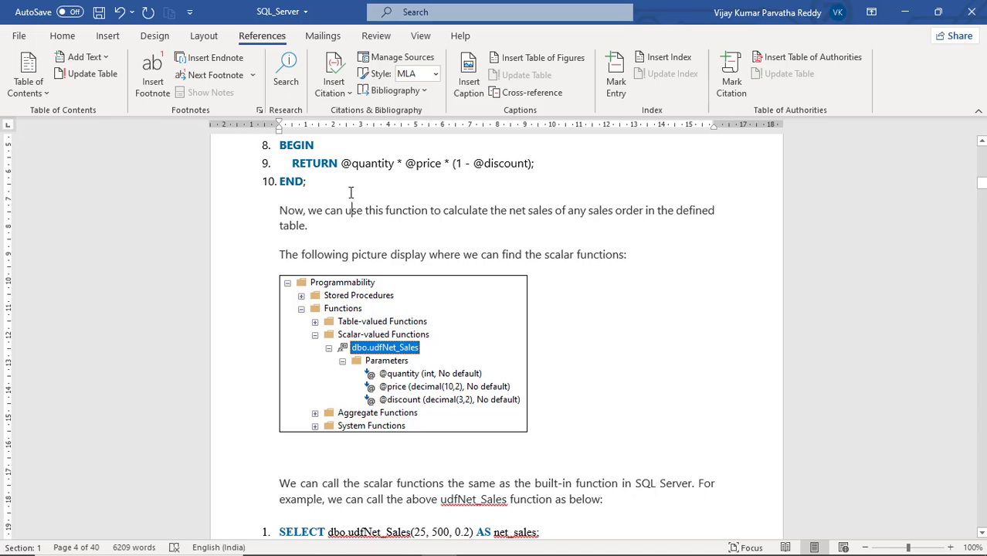
pyautogui.click(349, 182)
pyautogui.press('Return')
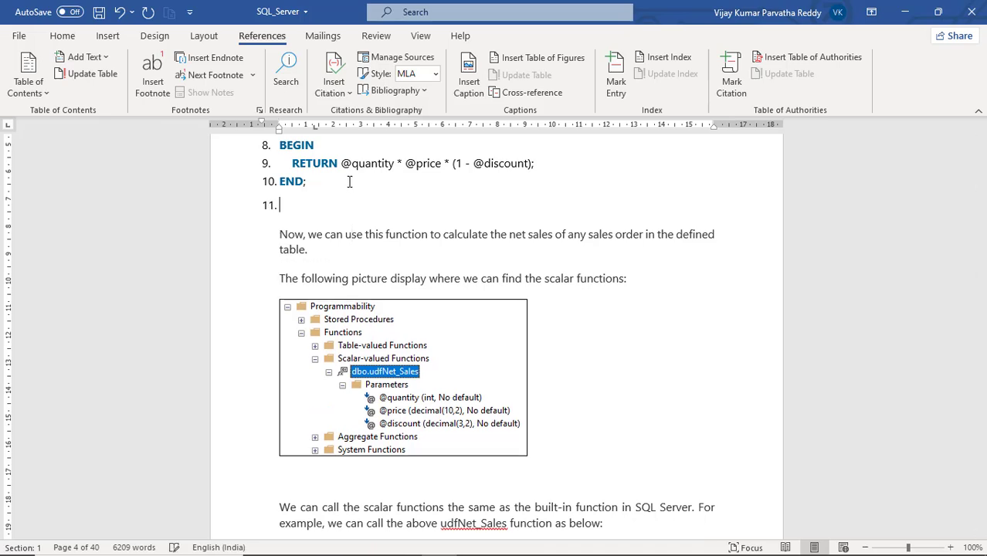
pyautogui.press('BackSpace')
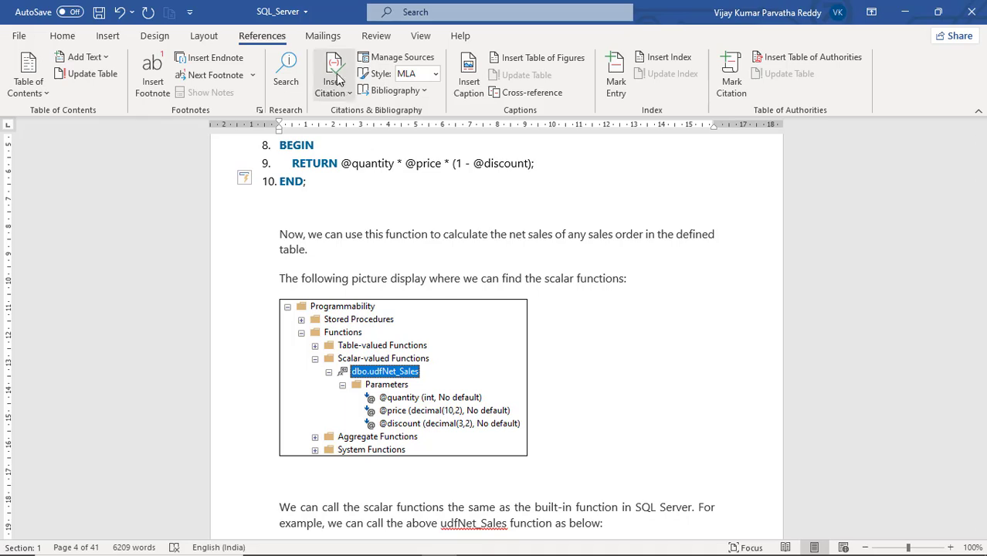
pyautogui.click(470, 85)
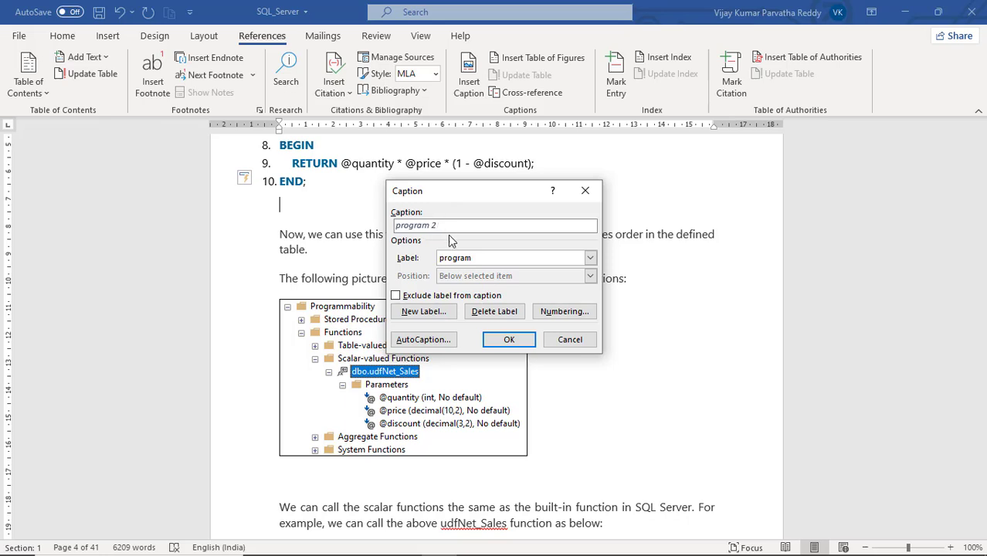
pyautogui.click(503, 342)
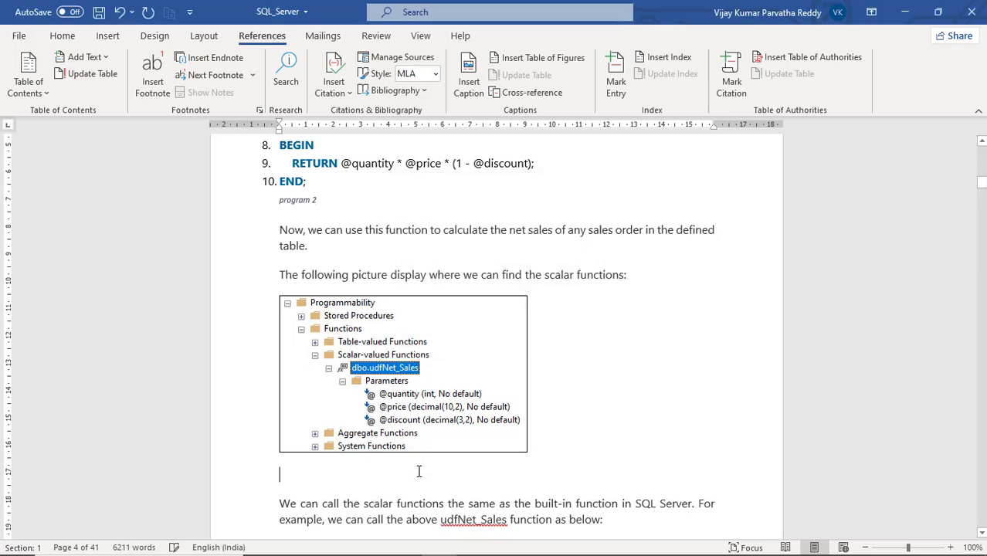
# - Insert the caption Figure 2 with the Figure label below the picture showing where to find the scalar functions
pyautogui.click(470, 85)
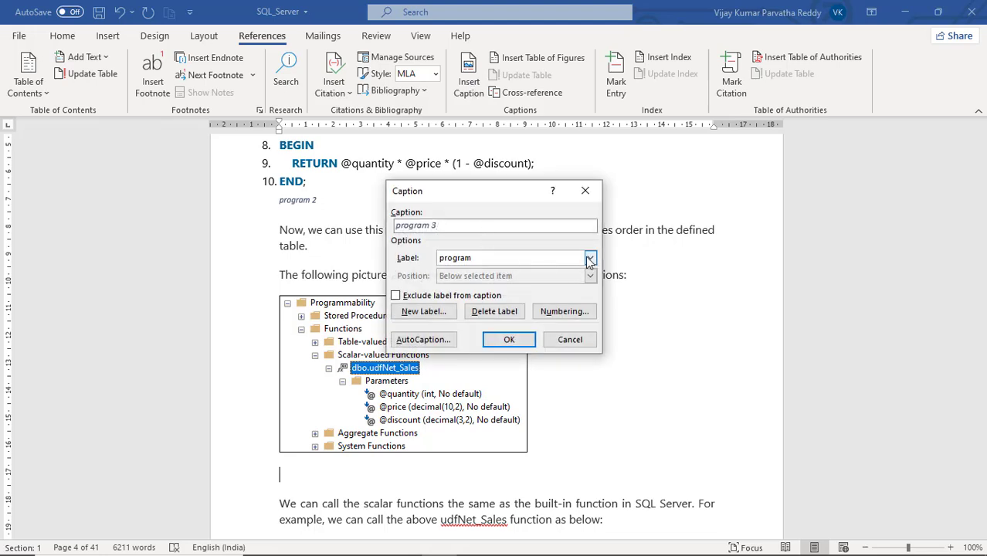
pyautogui.click(589, 258)
pyautogui.click(504, 282)
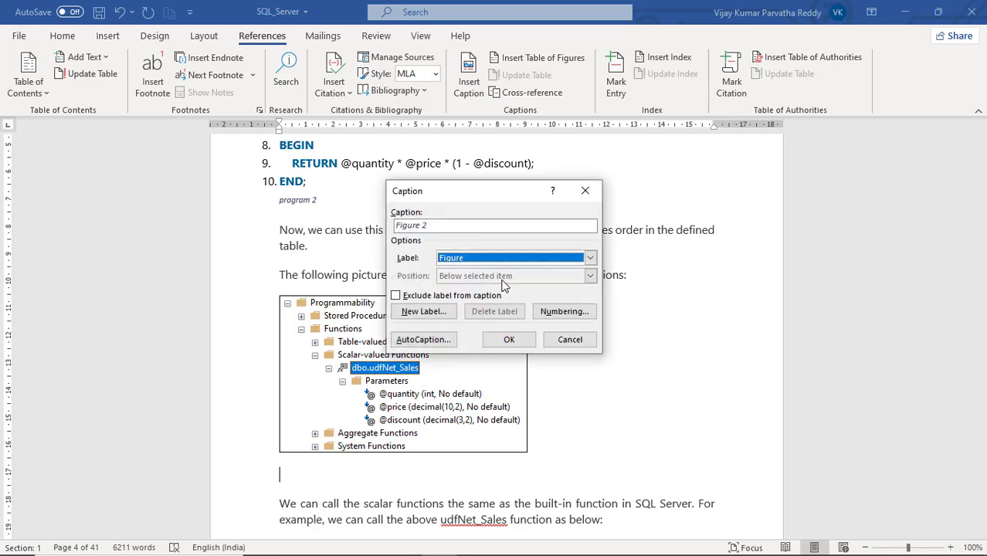
pyautogui.click(511, 340)
# - Add a blank unnumbered line after the END line of the ALTER FUNCTION syntax listing
pyautogui.scroll(-10, 510, 329)
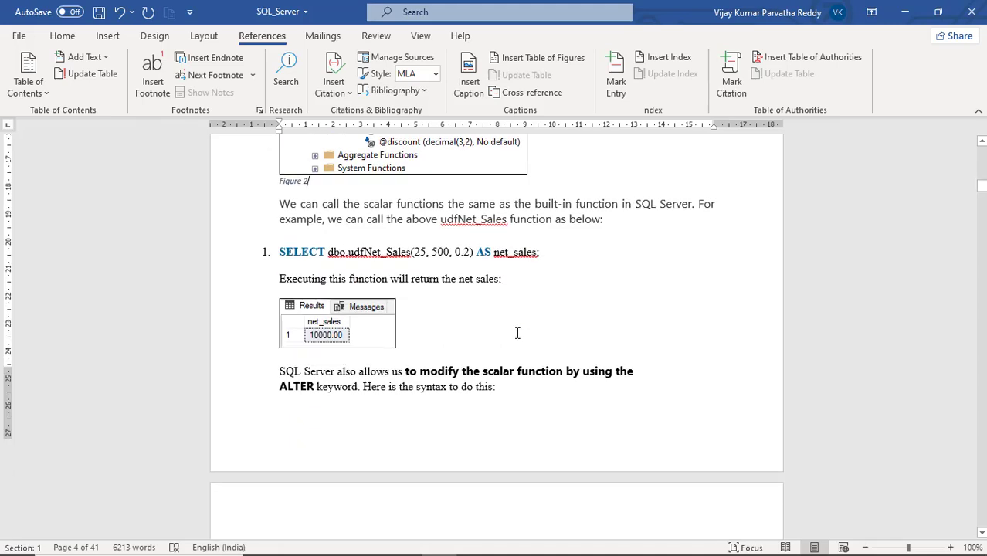
pyautogui.scroll(-5, 496, 313)
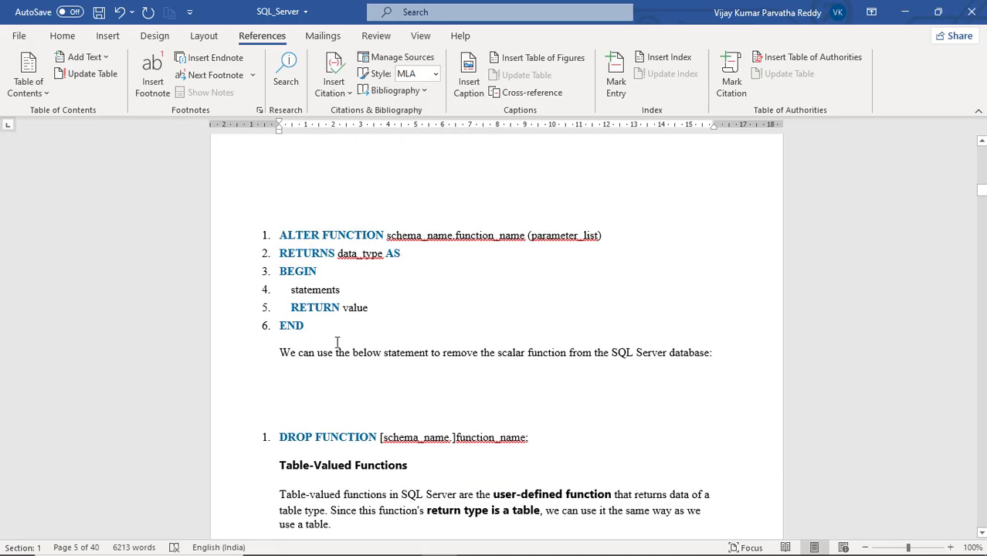
pyautogui.click(336, 350)
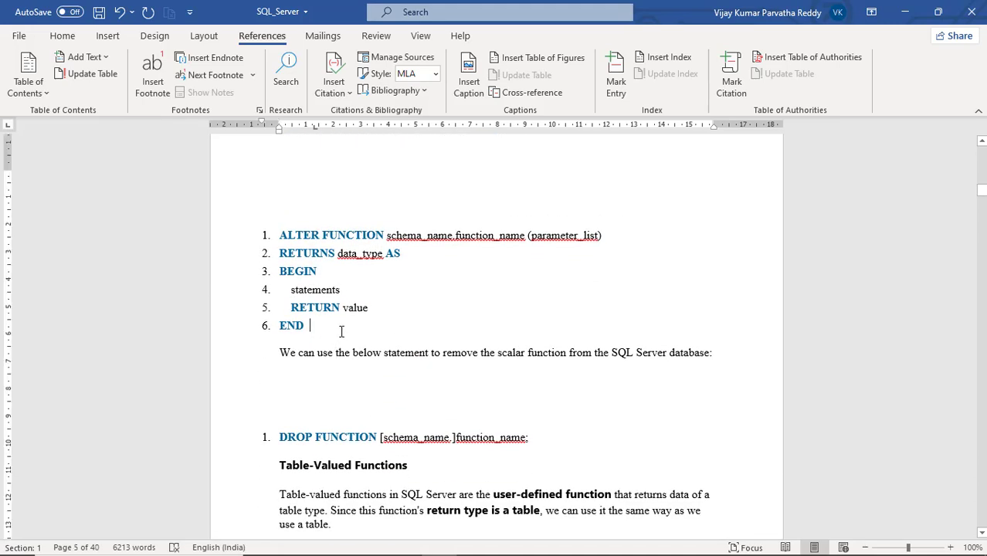
pyautogui.click(341, 331)
pyautogui.press('Return')
pyautogui.press('BackSpace')
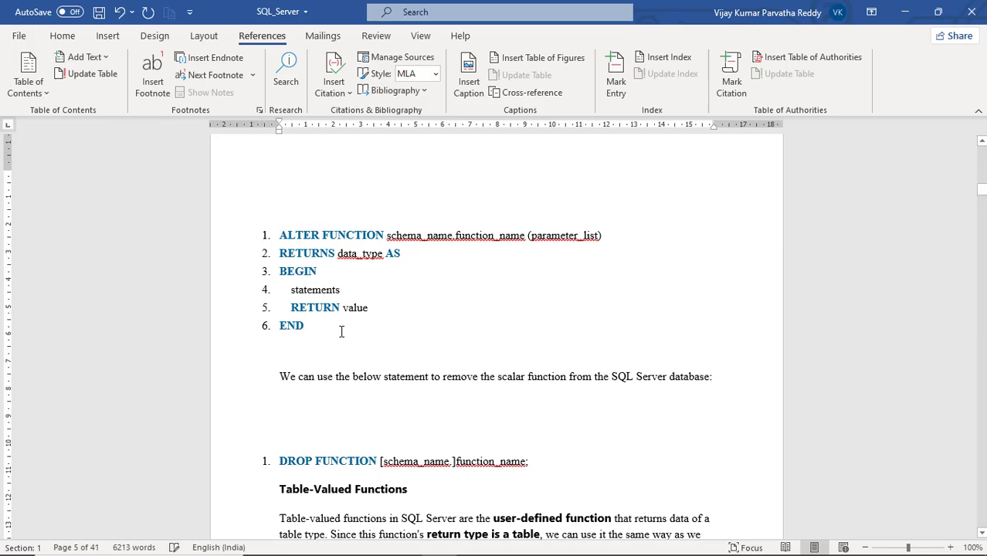
# - Insert a caption with the program label below the ALTER FUNCTION syntax listing
pyautogui.click(468, 89)
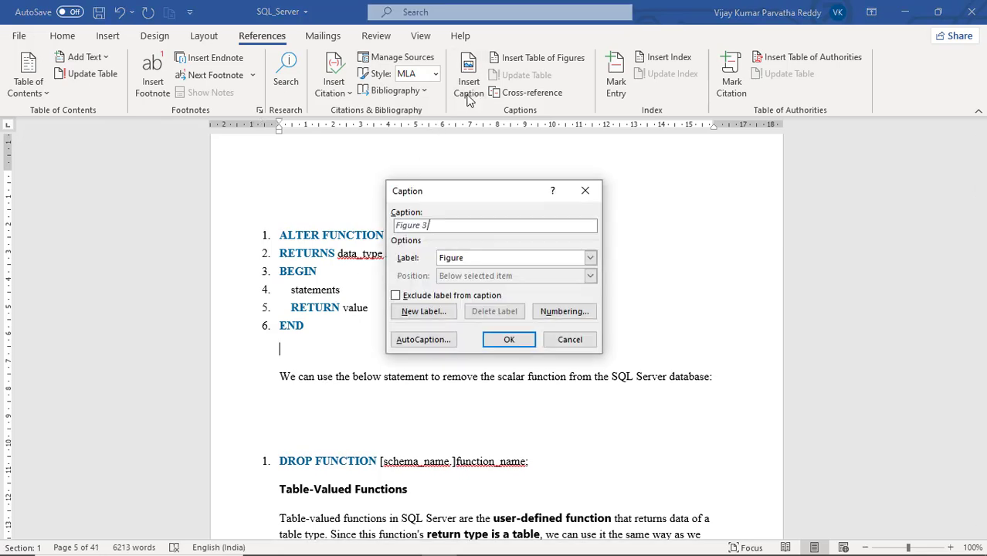
pyautogui.click(590, 259)
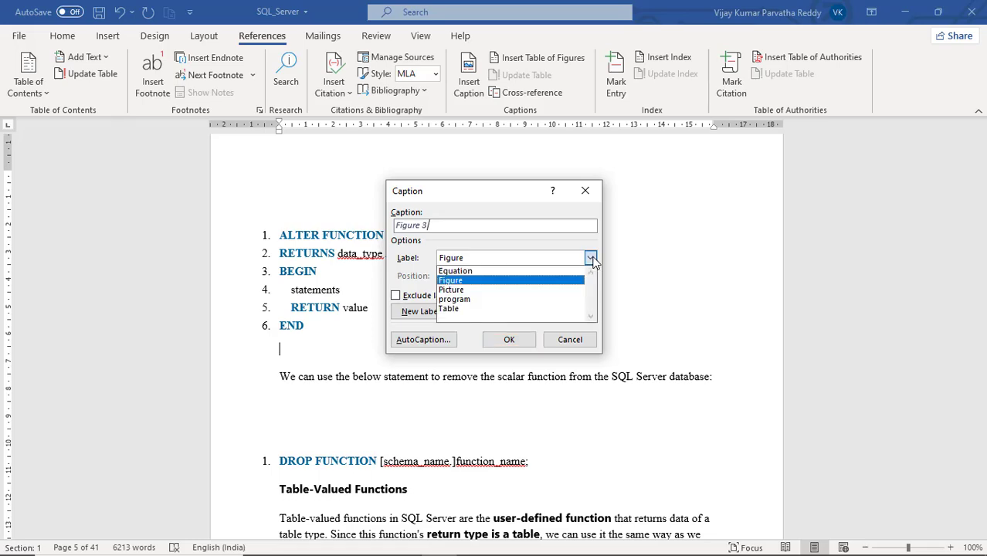
pyautogui.click(498, 300)
pyautogui.click(509, 340)
# - Add a blank line between the aggregate functions table and the SQL Server aggregate function syntax heading
pyautogui.scroll(-15, 517, 340)
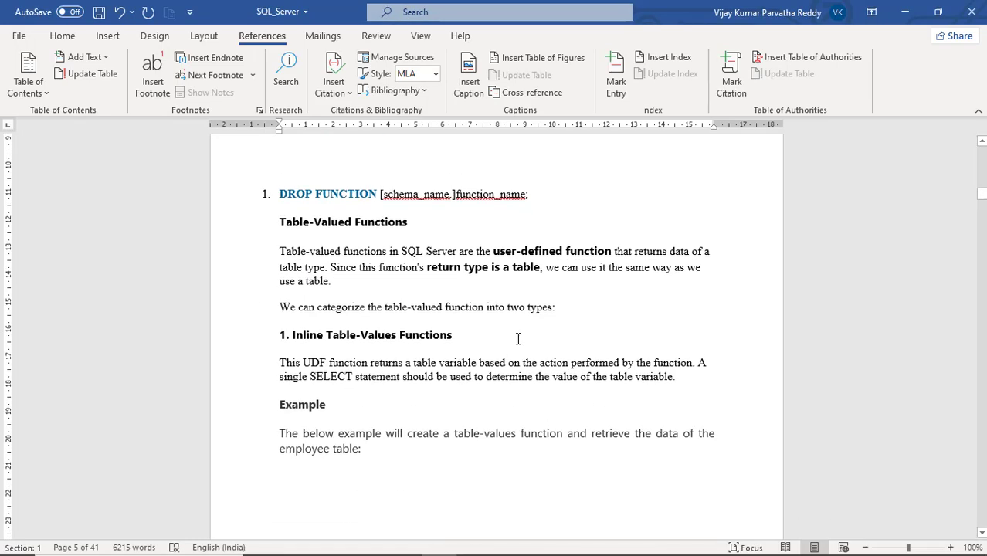
pyautogui.scroll(-20, 516, 329)
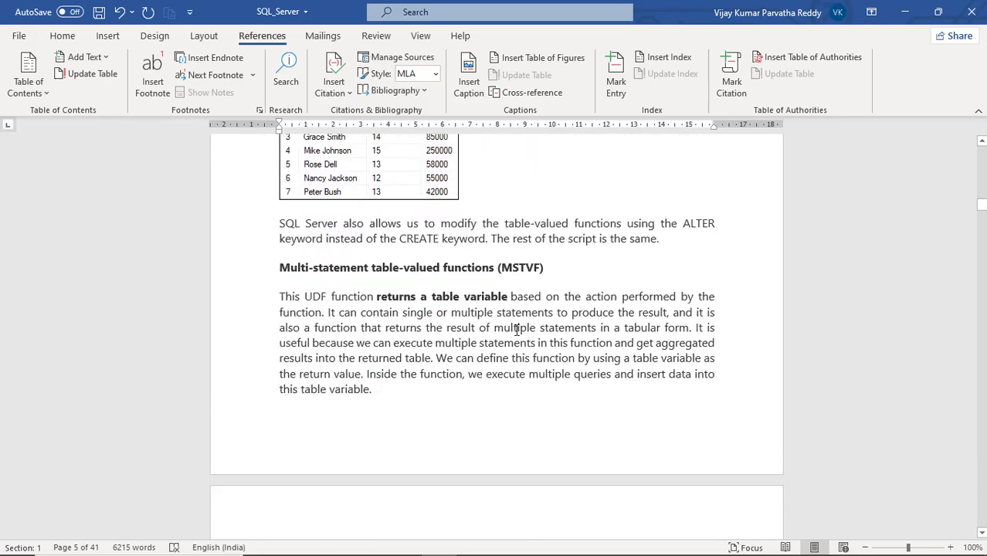
pyautogui.scroll(-20, 513, 326)
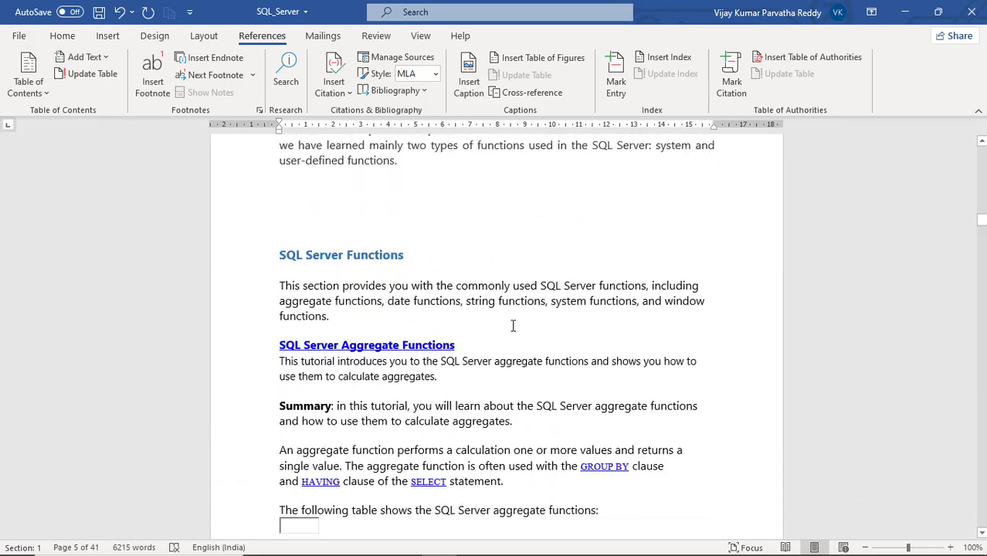
pyautogui.scroll(-8, 513, 326)
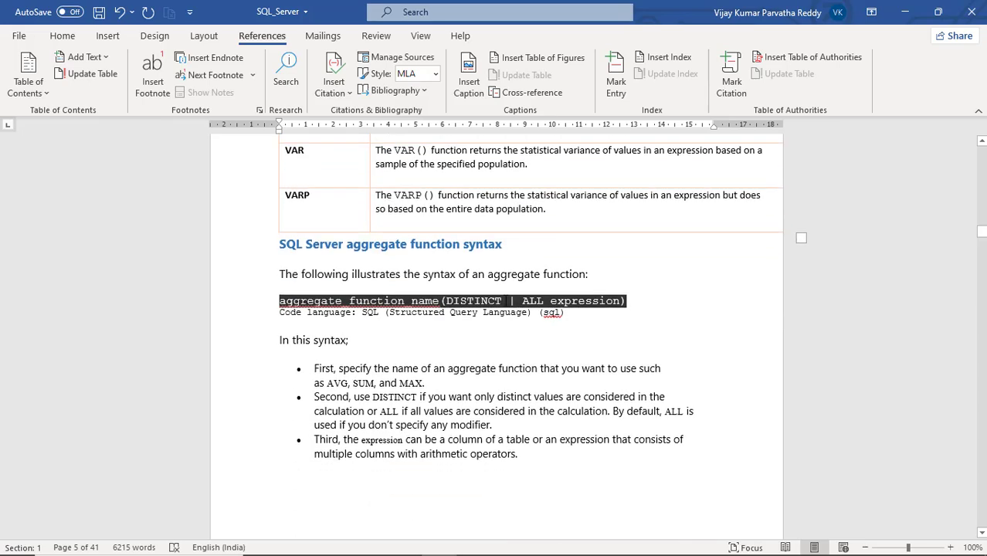
pyautogui.click(281, 244)
pyautogui.press('Return')
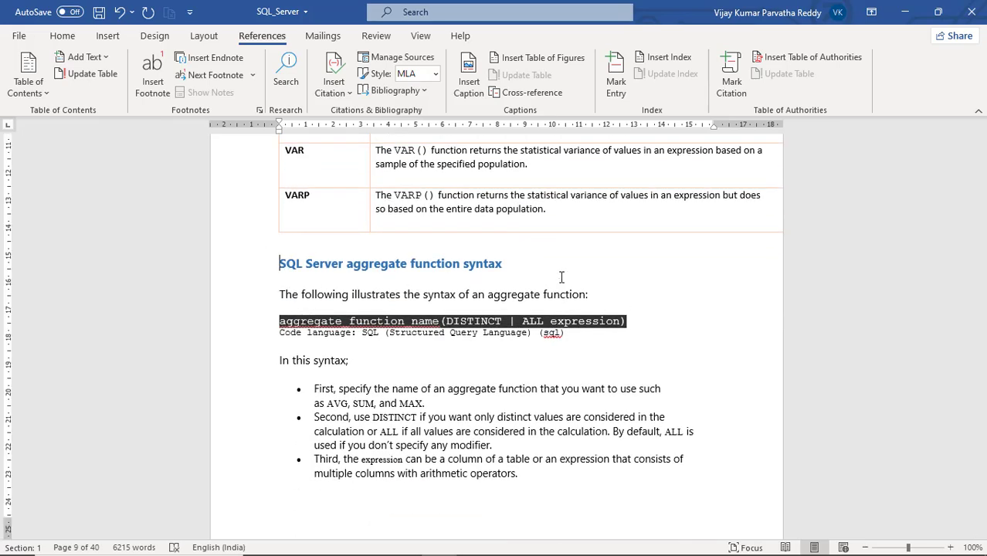
pyautogui.click(390, 245)
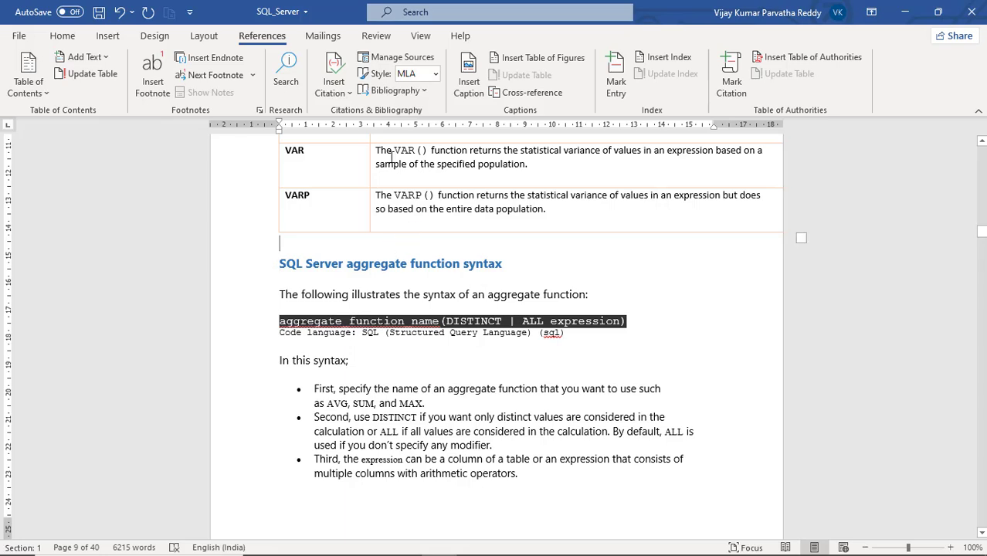
# - Switch the caption label to Table and insert the caption Table 1 below the aggregate functions table
pyautogui.click(469, 87)
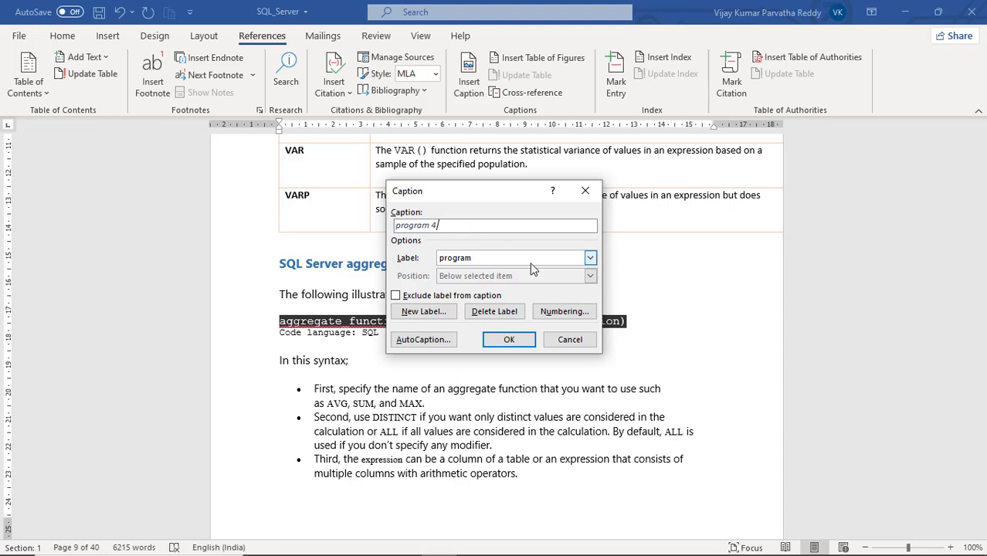
pyautogui.click(591, 260)
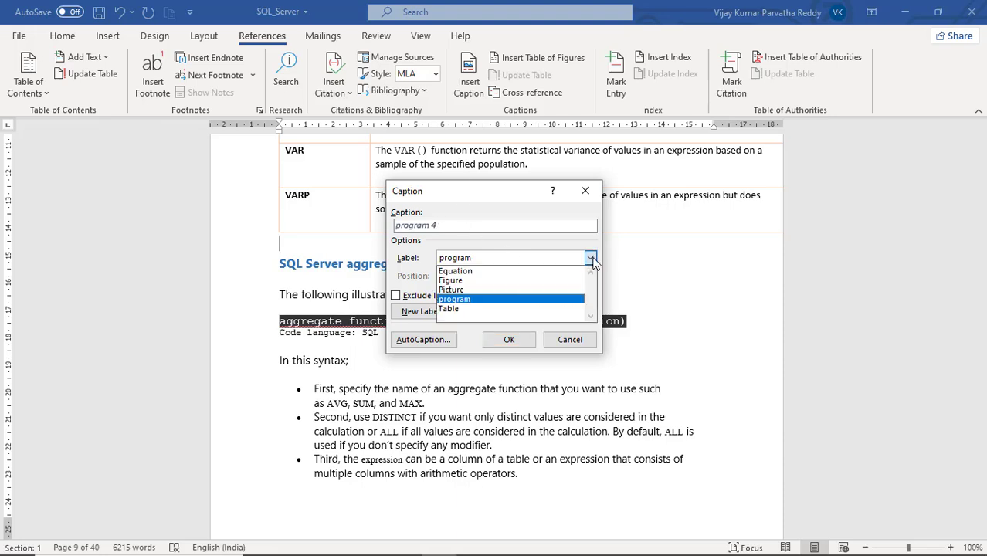
pyautogui.click(486, 309)
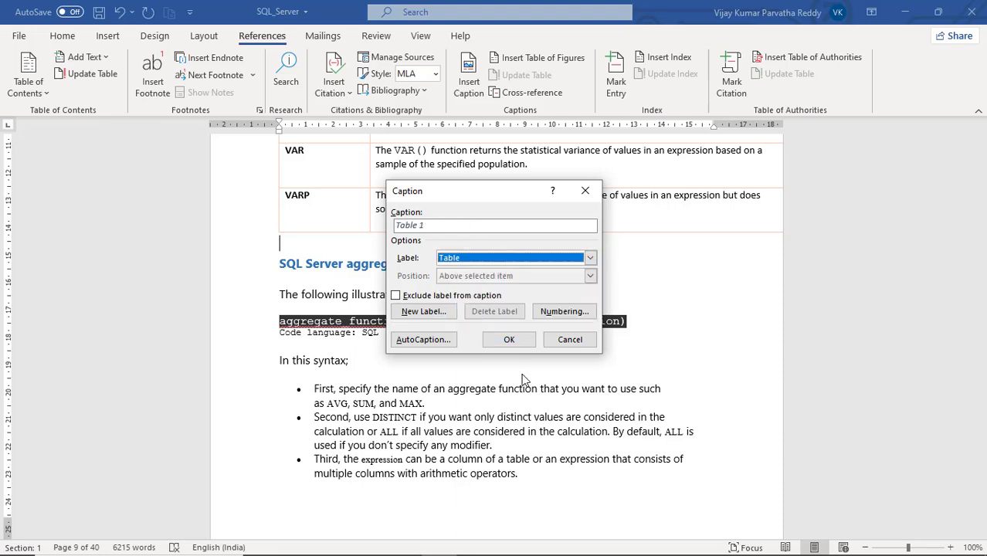
pyautogui.click(508, 339)
# - Insert the caption Figure 3 with the Figure label at the end of the production.products picture
pyautogui.scroll(-6, 503, 342)
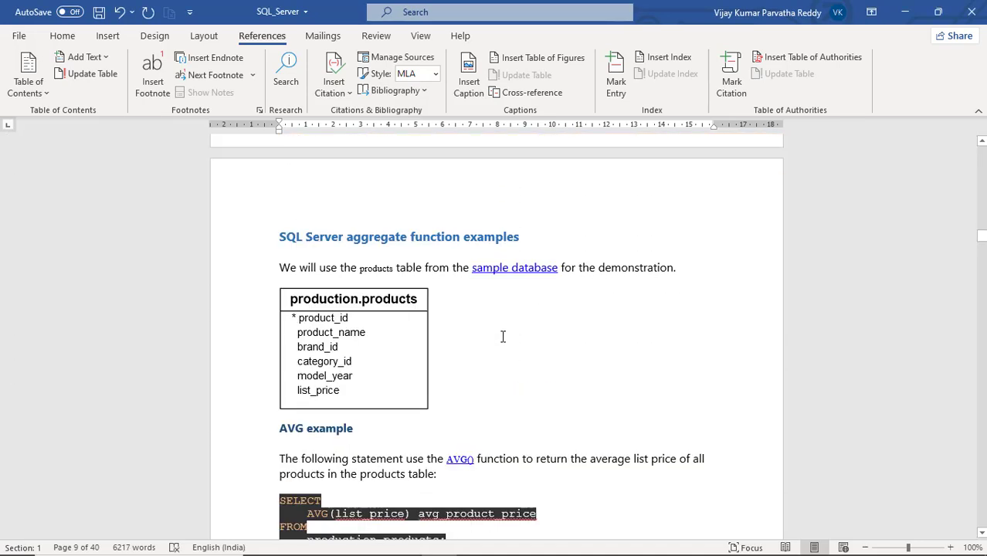
pyautogui.click(452, 371)
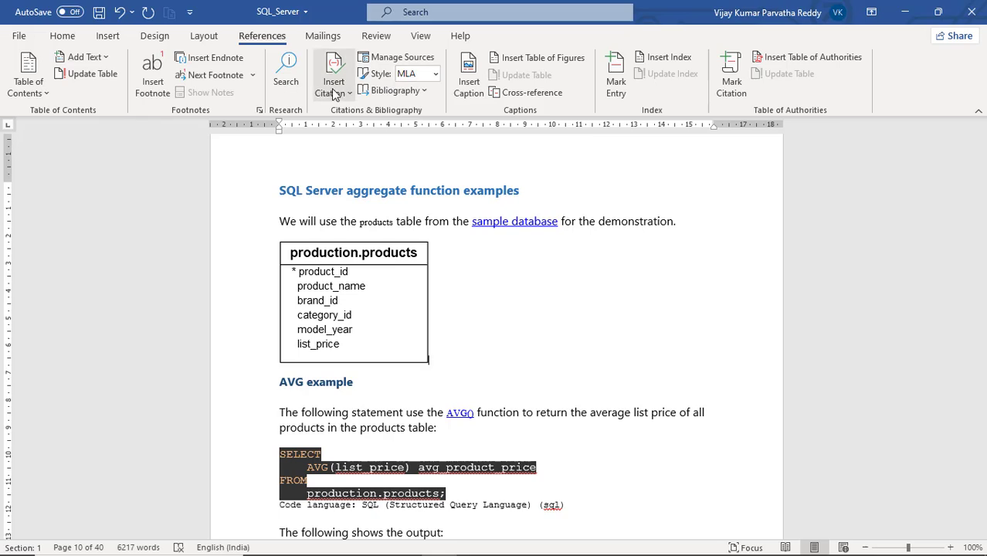
pyautogui.click(464, 83)
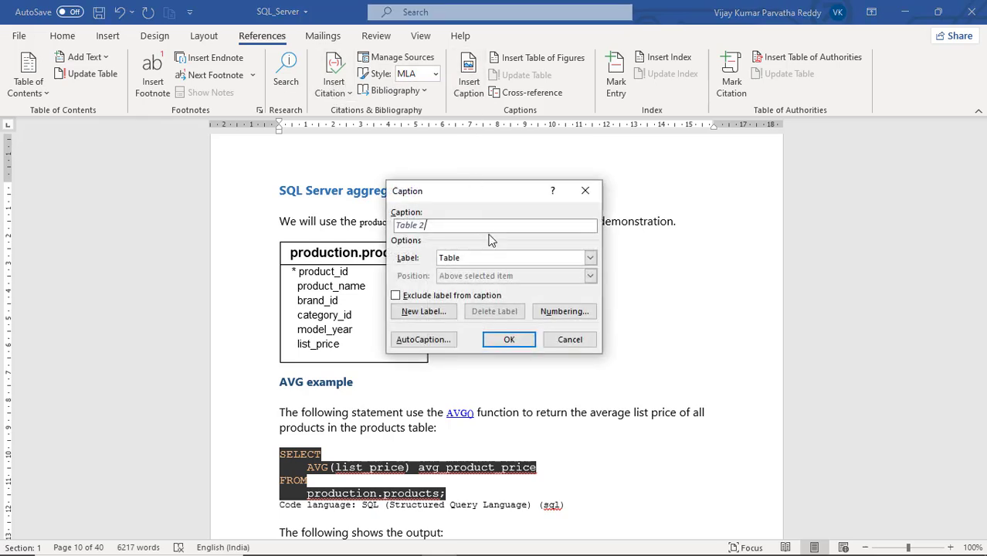
pyautogui.click(590, 257)
pyautogui.click(532, 280)
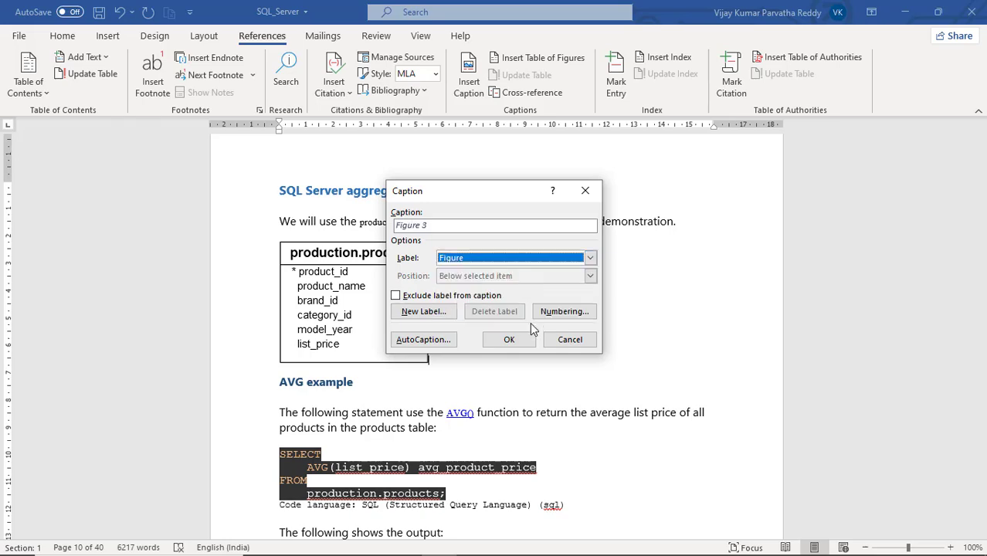
pyautogui.click(513, 340)
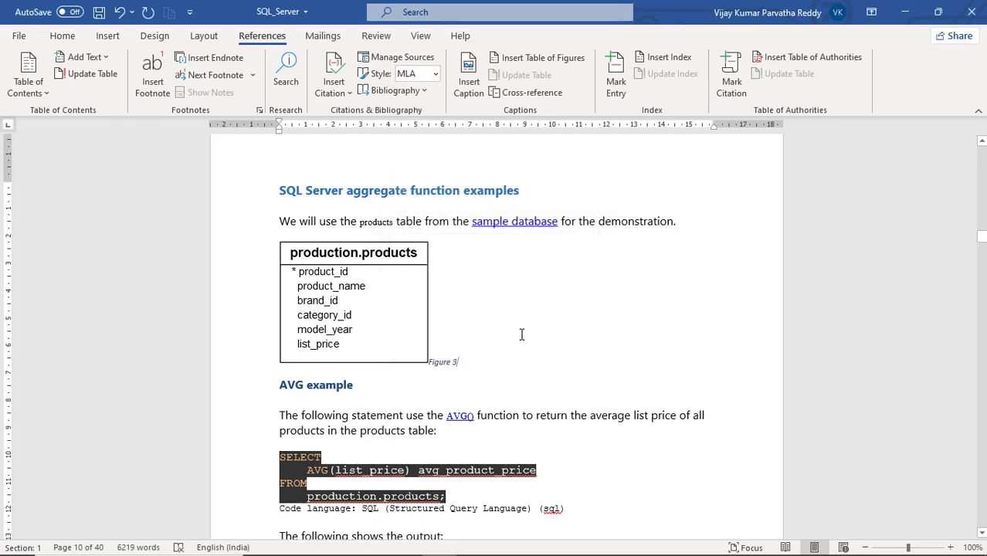
pyautogui.scroll(-15, 521, 333)
pyautogui.scroll(-20, 521, 332)
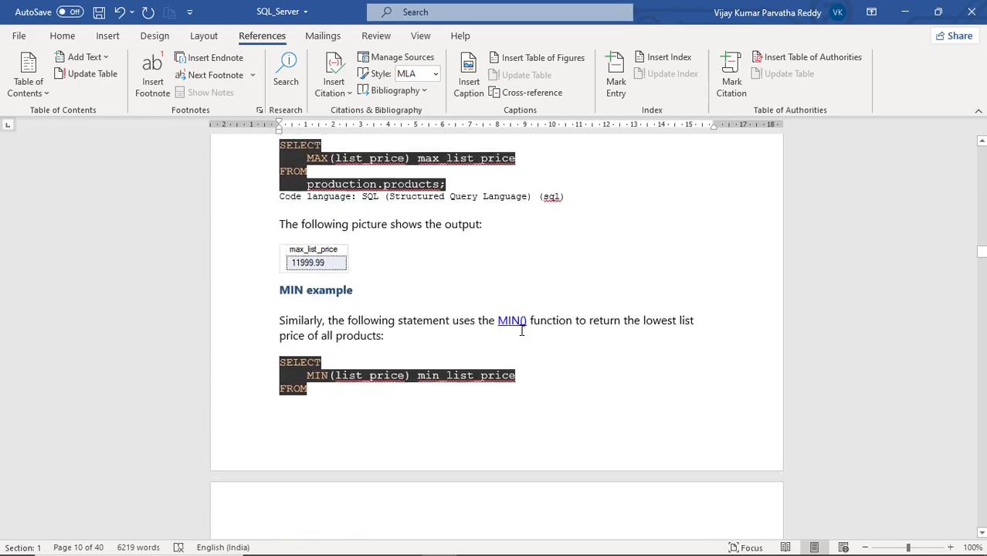
pyautogui.scroll(-20, 519, 328)
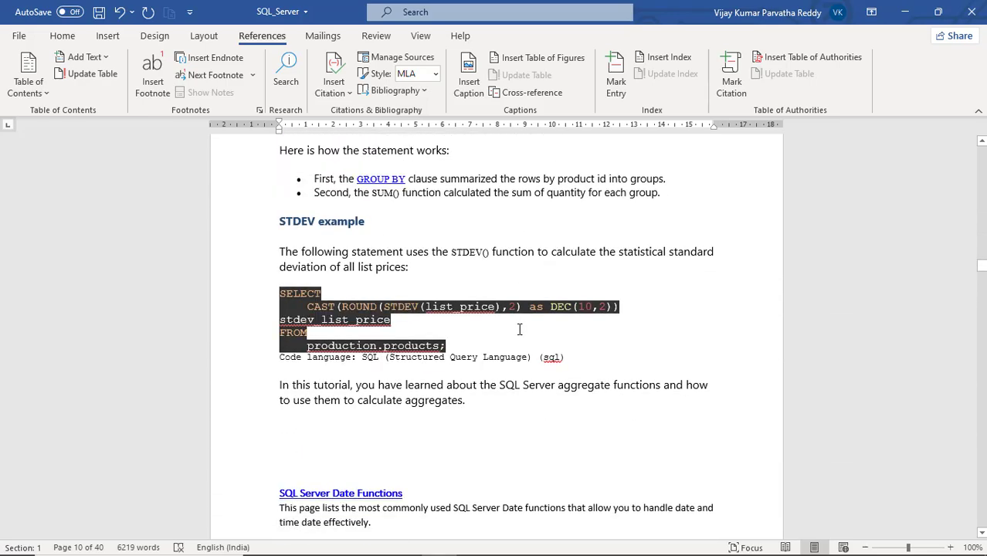
pyautogui.scroll(-15, 519, 330)
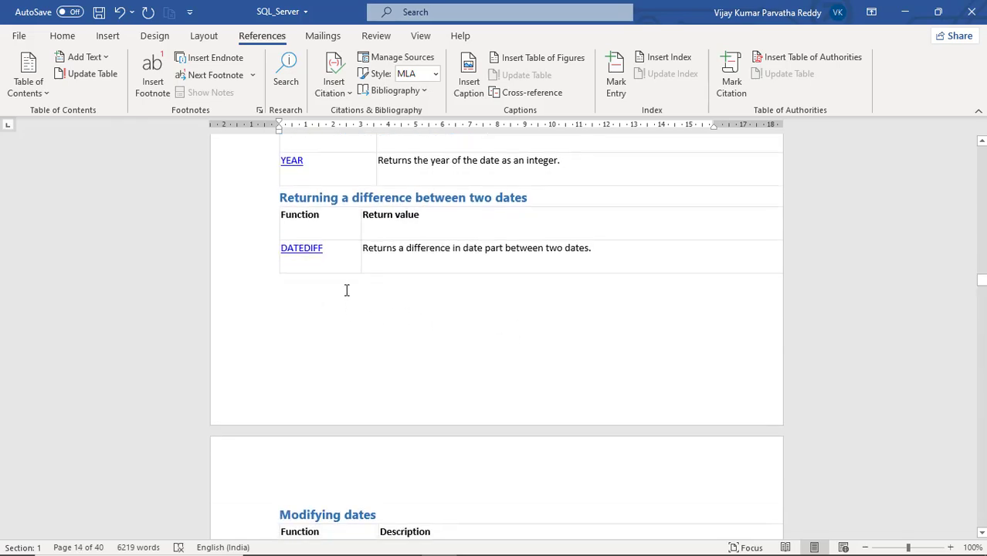
pyautogui.click(381, 289)
pyautogui.scroll(-10, 381, 294)
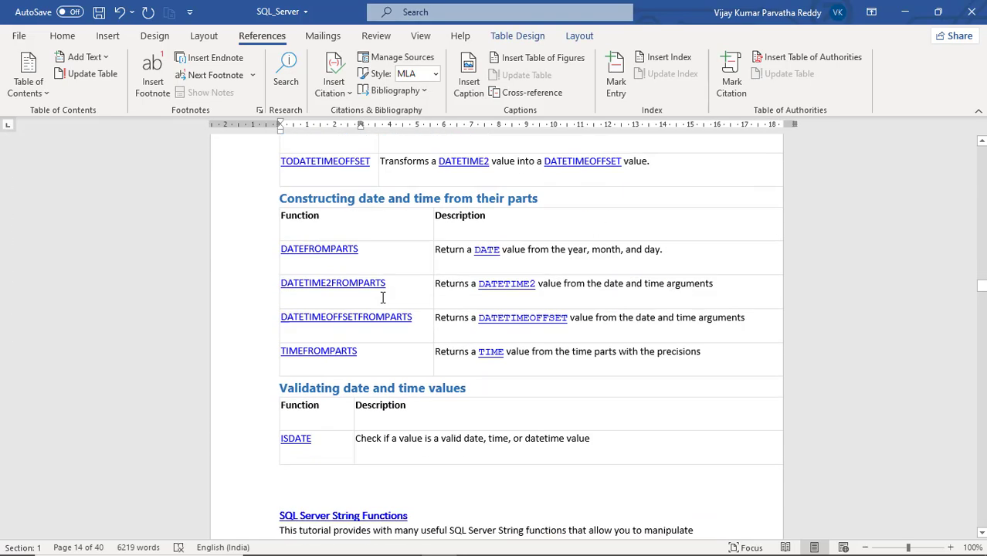
# - Insert the caption Table 2 with the Table label below the Validating date and time values table
pyautogui.scroll(-5, 382, 297)
pyautogui.click(357, 261)
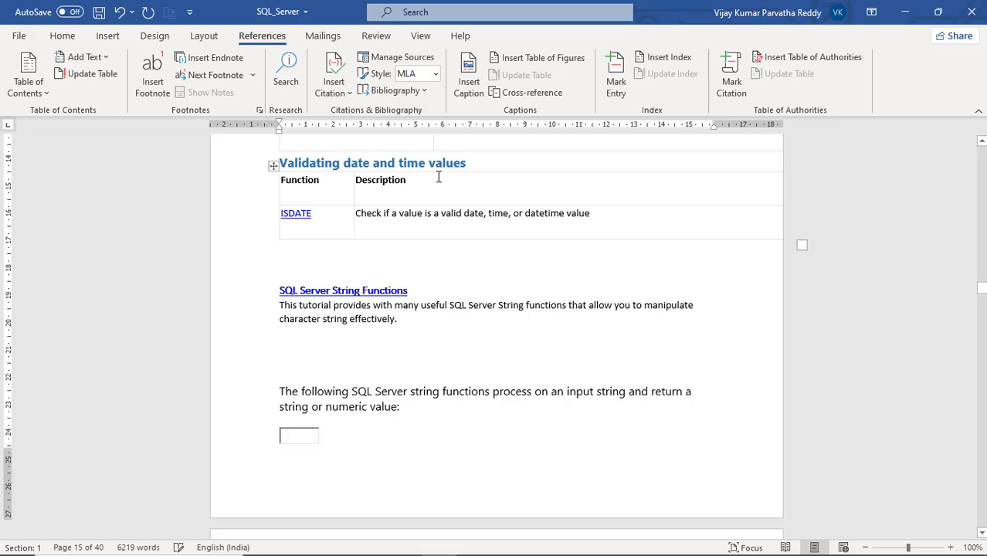
pyautogui.click(472, 85)
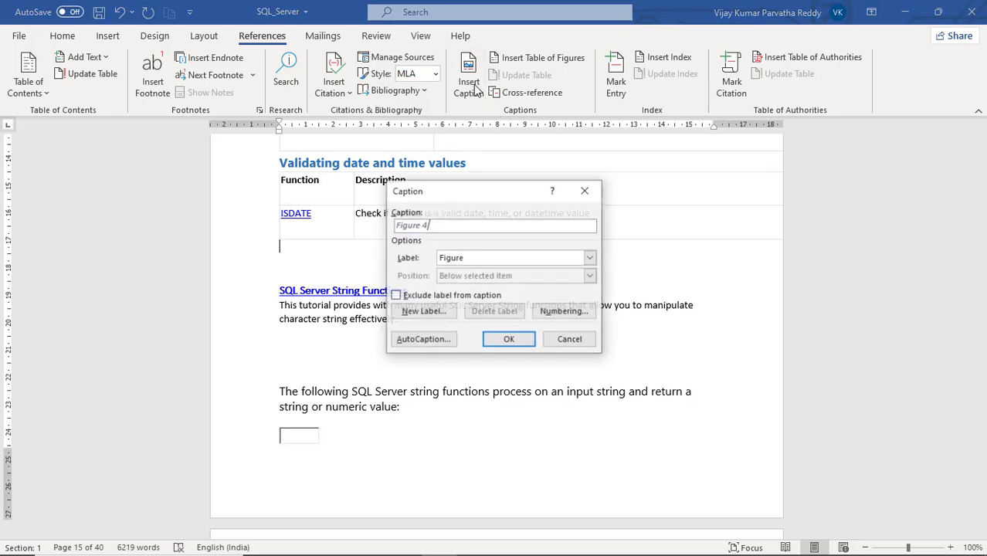
pyautogui.click(590, 260)
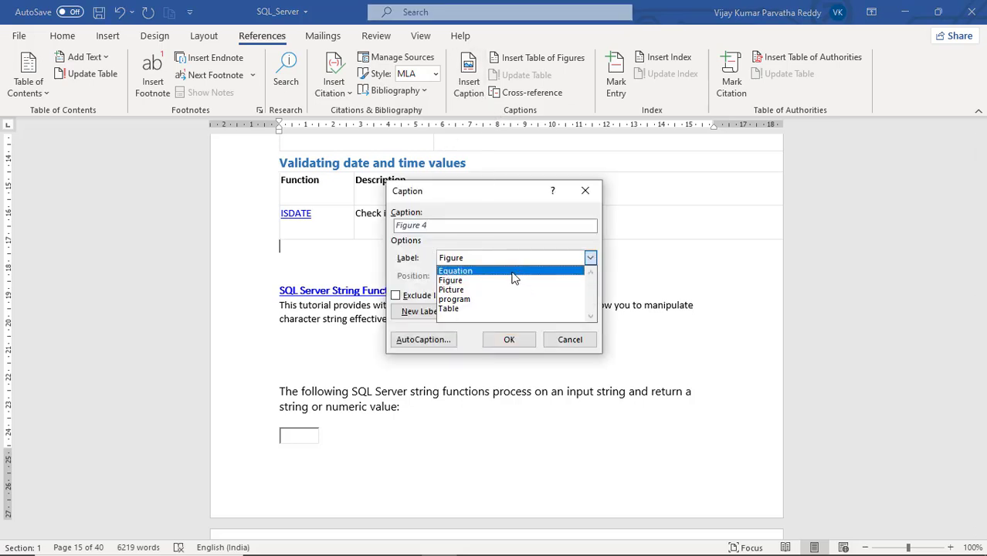
pyautogui.click(498, 309)
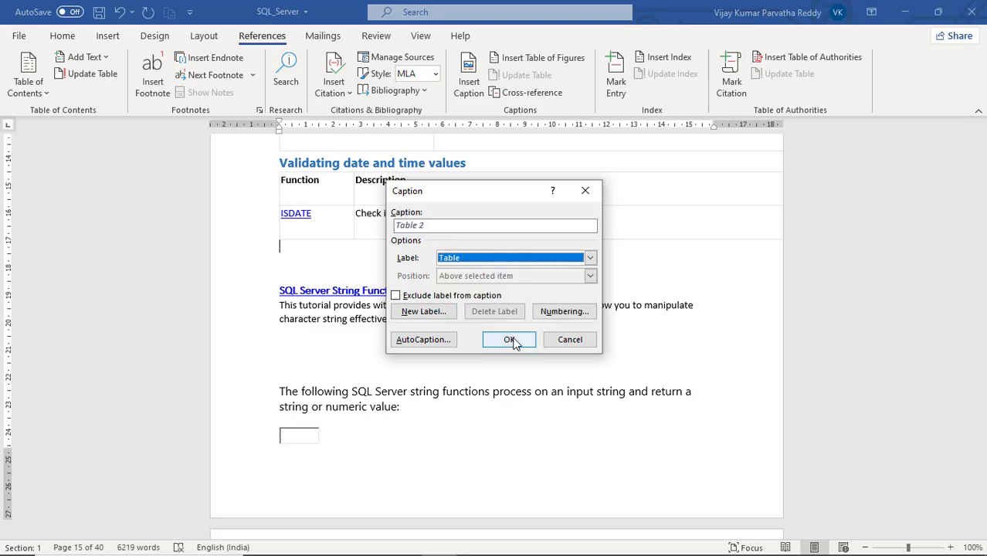
pyautogui.click(509, 340)
pyautogui.scroll(-3, 498, 322)
pyautogui.scroll(-20, 498, 322)
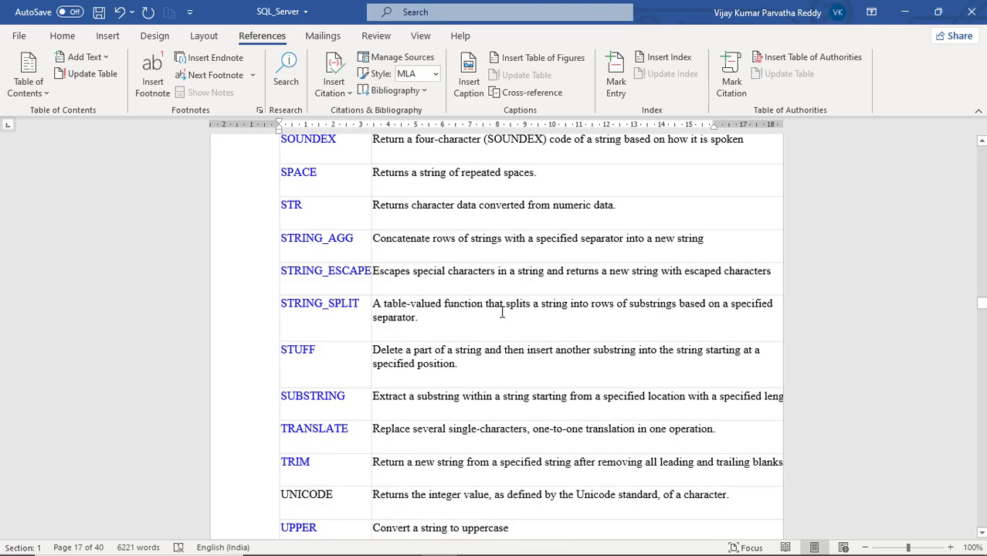
pyautogui.scroll(15, 501, 311)
pyautogui.scroll(5, 501, 308)
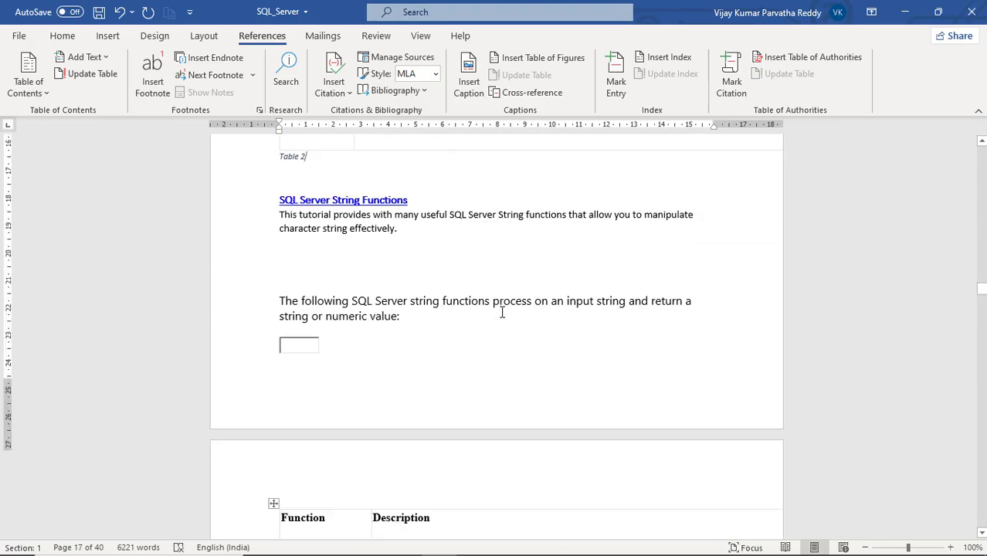
pyautogui.scroll(5, 356, 262)
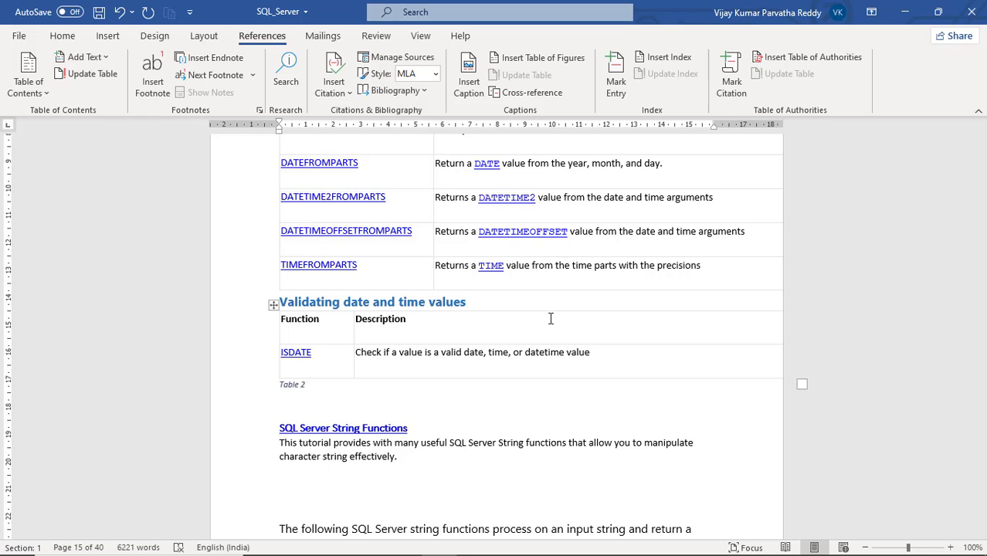
# - Add blank space after the bibliography at the end of the document and open the Table of Figures settings there
pyautogui.hotkey('ctrl', 'End')
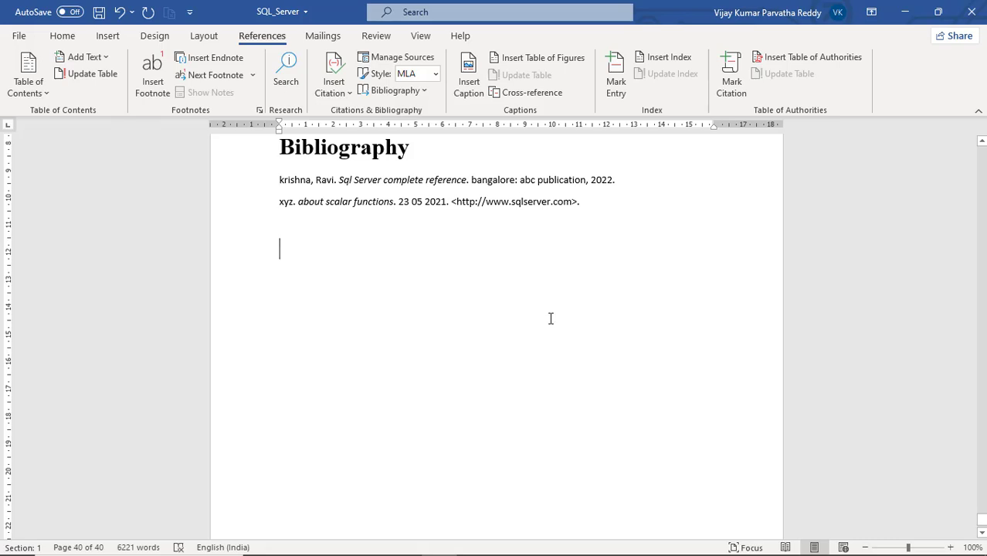
pyautogui.press('Return')
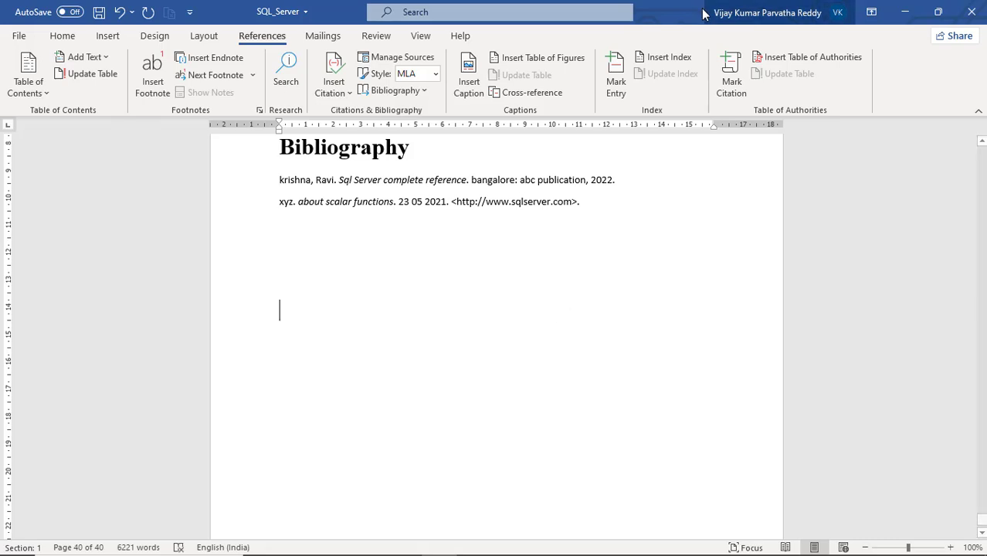
pyautogui.click(544, 60)
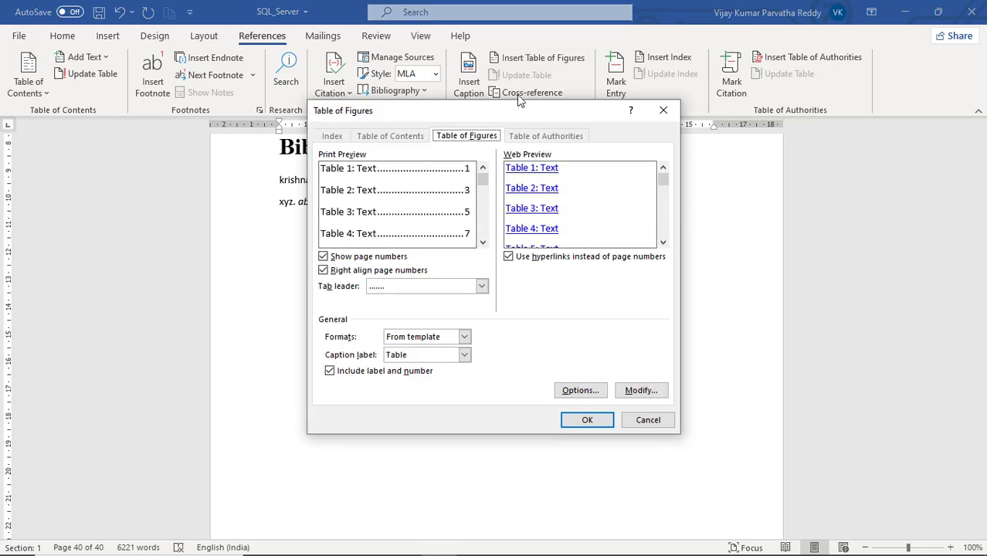
# - Look through the print preview and web preview of the table of figures for the Table caption label
pyautogui.click(483, 243)
pyautogui.click(483, 243)
pyautogui.click(482, 243)
pyautogui.click(483, 244)
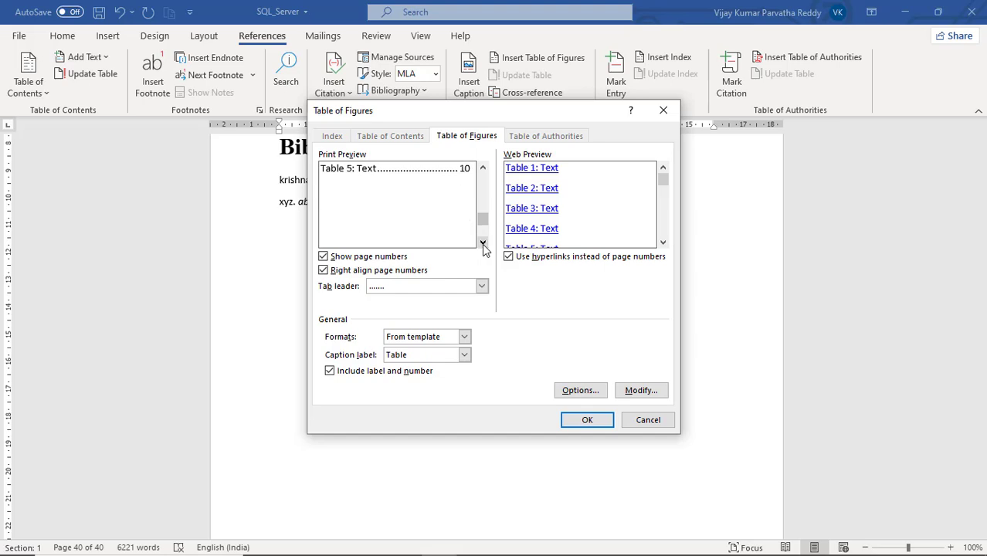
pyautogui.click(483, 243)
pyautogui.click(483, 168)
pyautogui.click(483, 168)
pyautogui.click(482, 168)
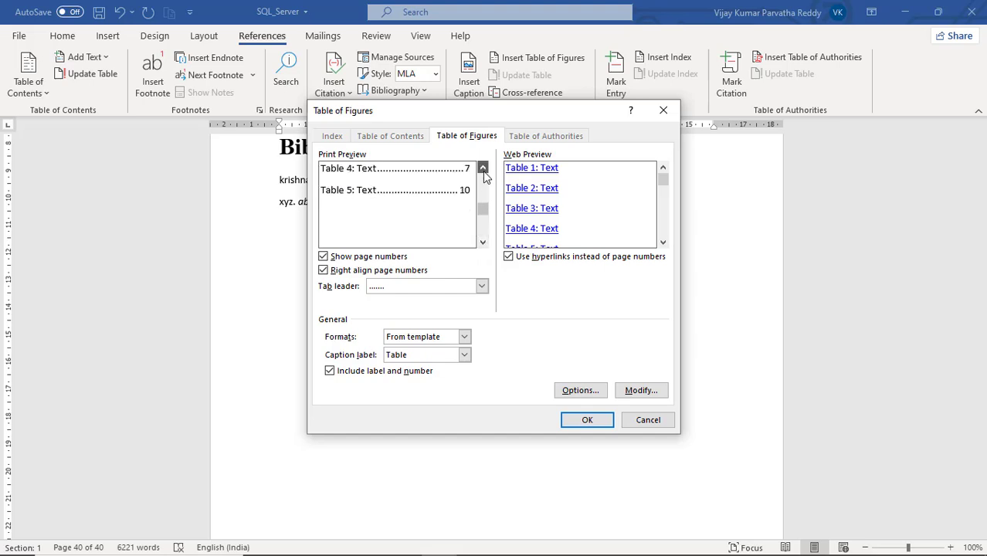
pyautogui.click(483, 168)
pyautogui.click(483, 168)
pyautogui.click(483, 168)
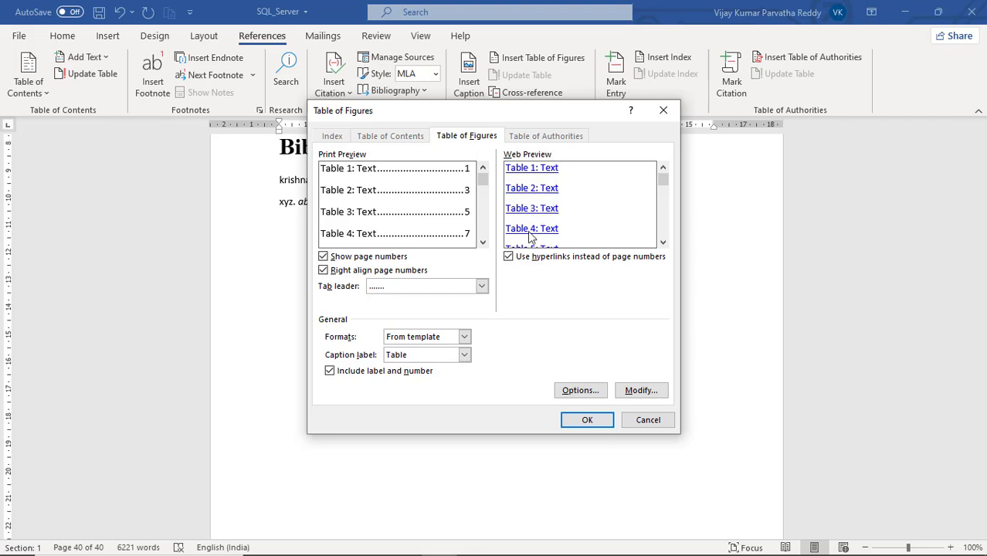
pyautogui.click(662, 243)
pyautogui.click(663, 244)
pyautogui.click(663, 243)
pyautogui.click(662, 243)
pyautogui.click(662, 243)
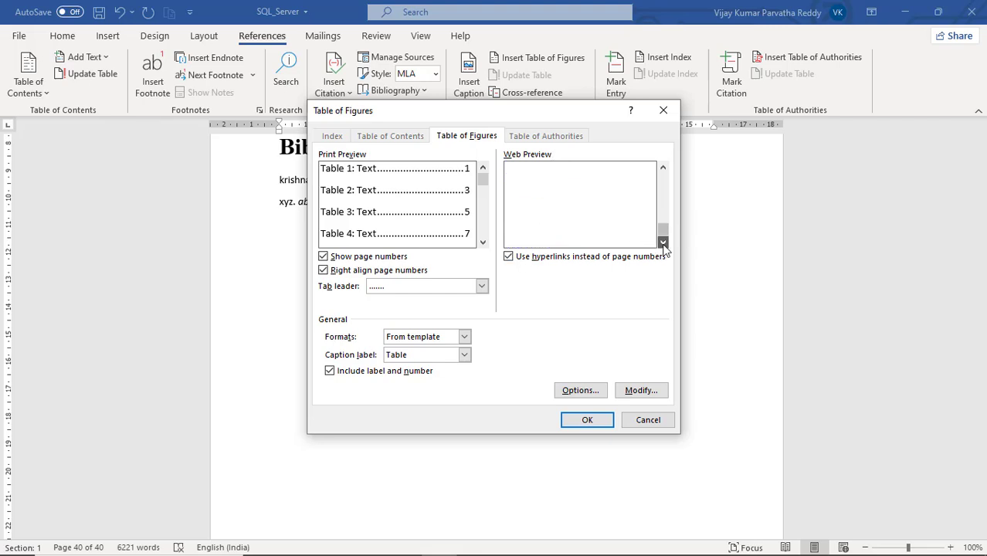
pyautogui.click(662, 168)
pyautogui.click(663, 168)
pyautogui.click(662, 168)
pyautogui.click(663, 168)
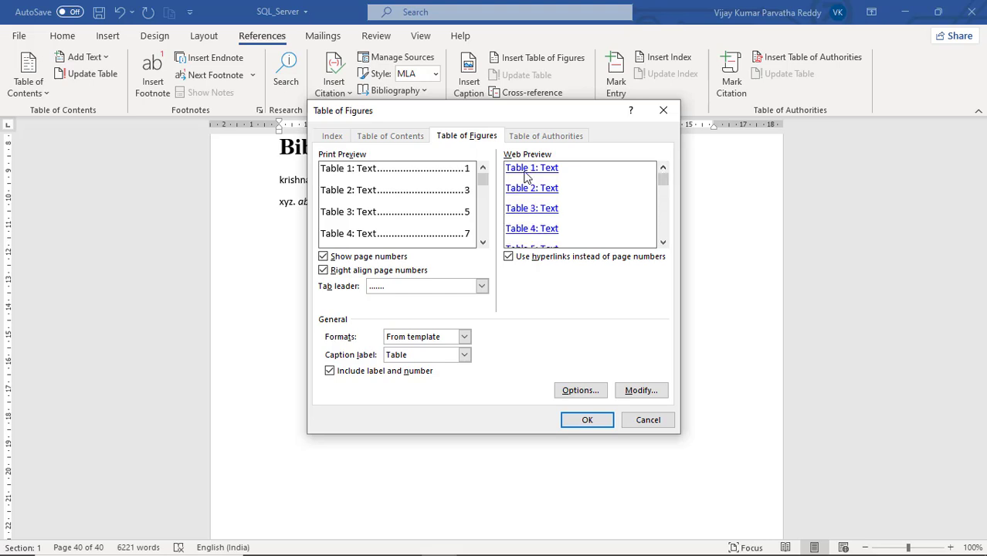
# - Insert a table of figures below the bibliography with the Figure caption label and the Classic format
pyautogui.click(464, 356)
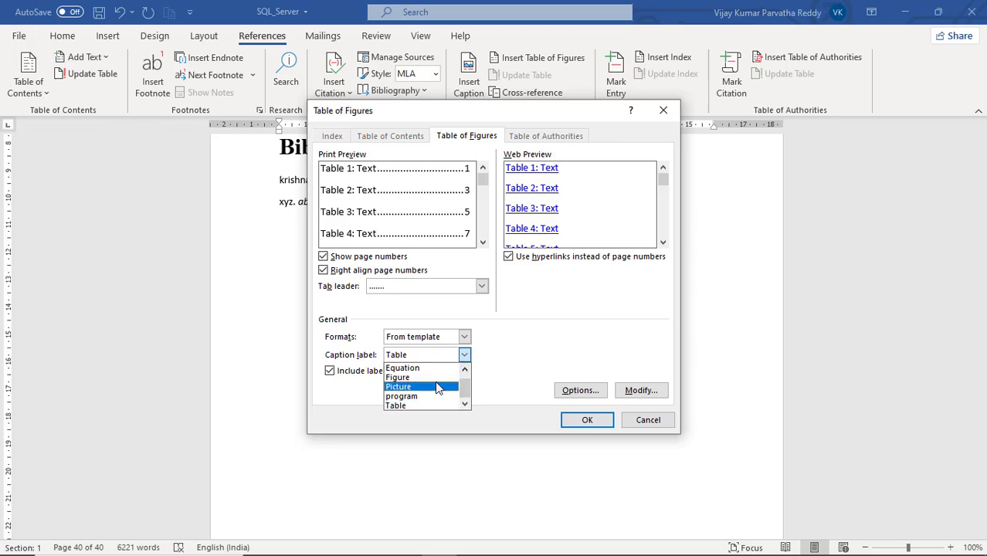
pyautogui.click(435, 378)
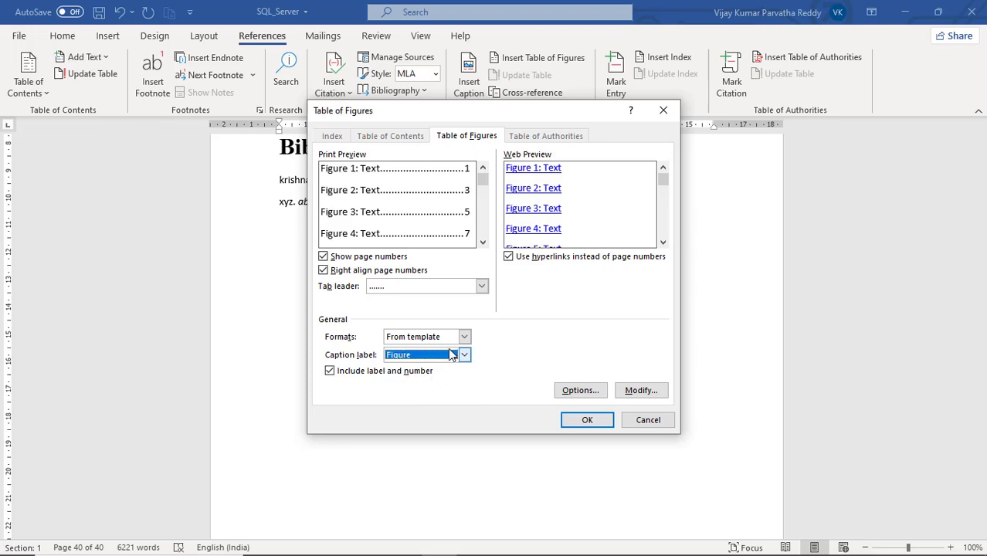
pyautogui.click(483, 242)
pyautogui.click(483, 243)
pyautogui.click(482, 242)
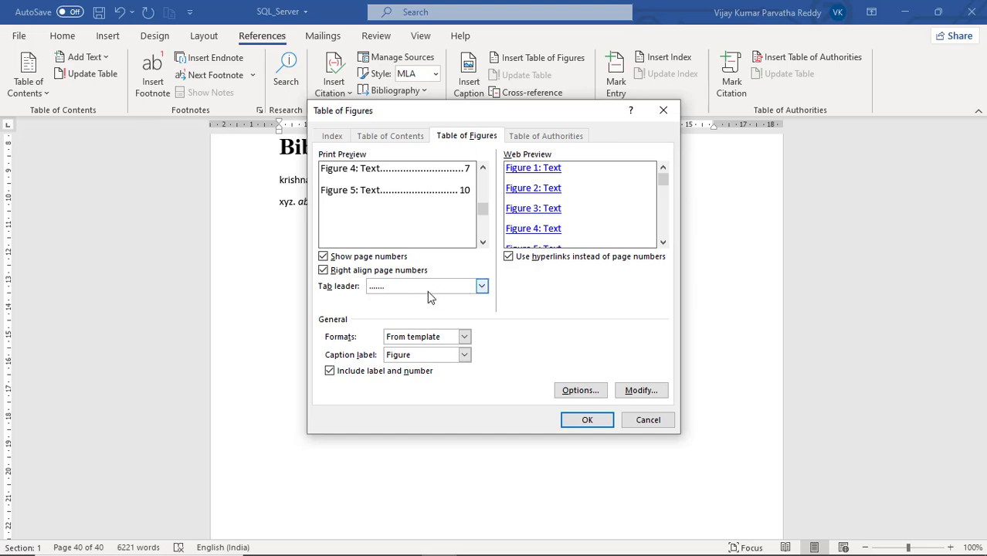
pyautogui.click(464, 338)
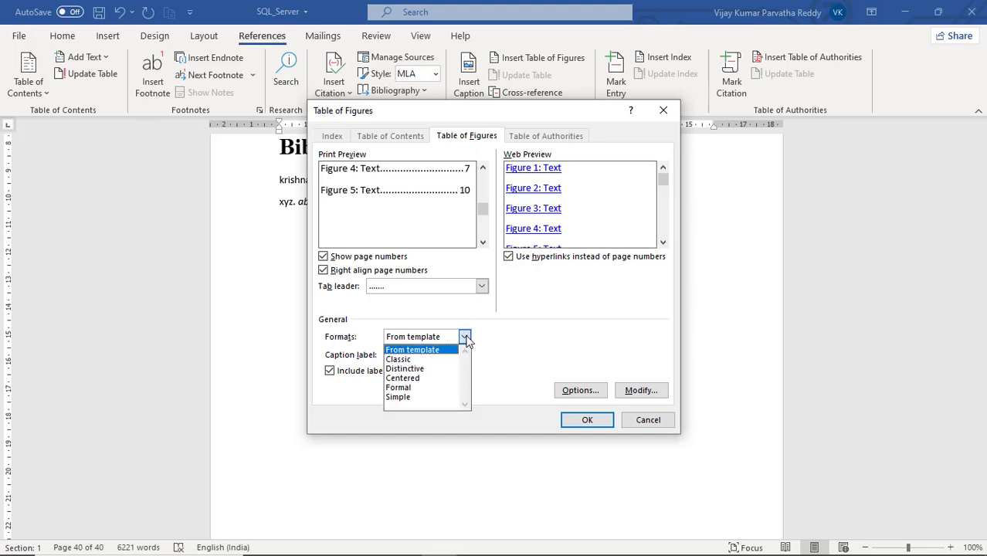
pyautogui.click(427, 360)
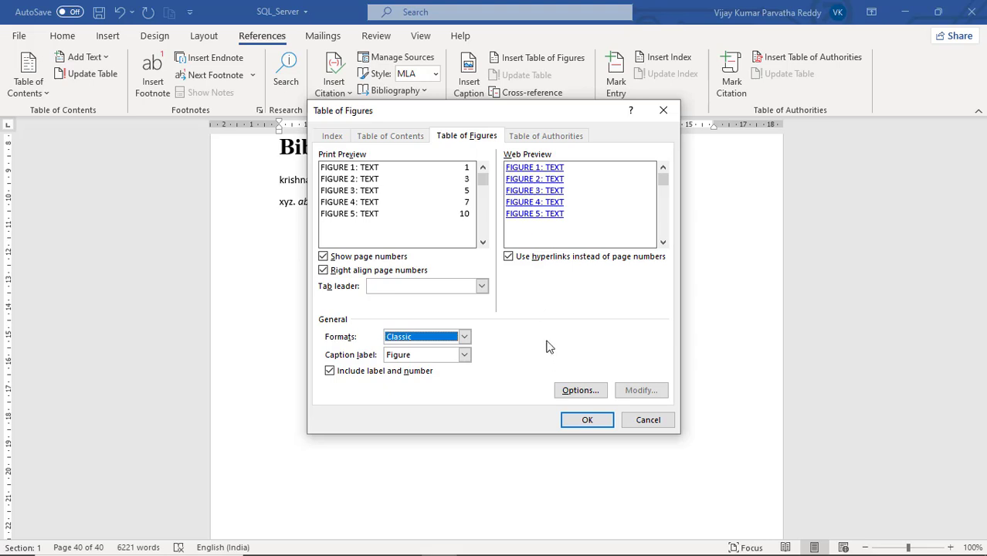
pyautogui.click(586, 428)
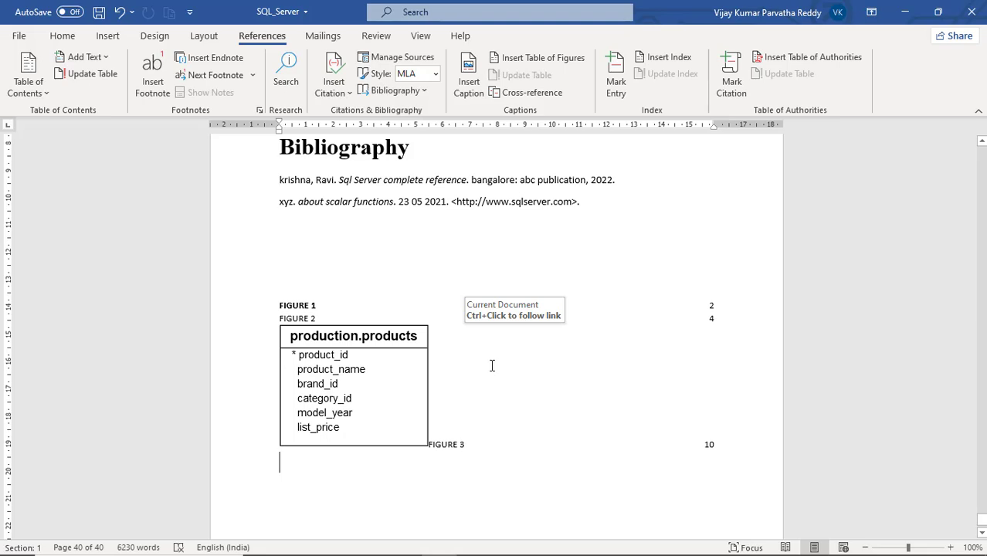
# - Delete the production.products picture from the Figure 3 entry in the list of figures
pyautogui.scroll(-3, 466, 355)
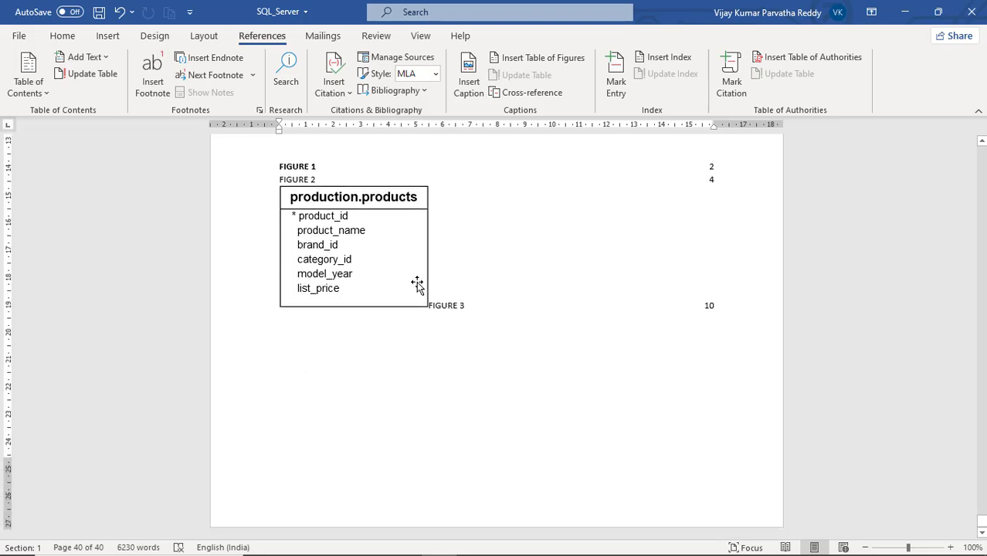
pyautogui.click(435, 301)
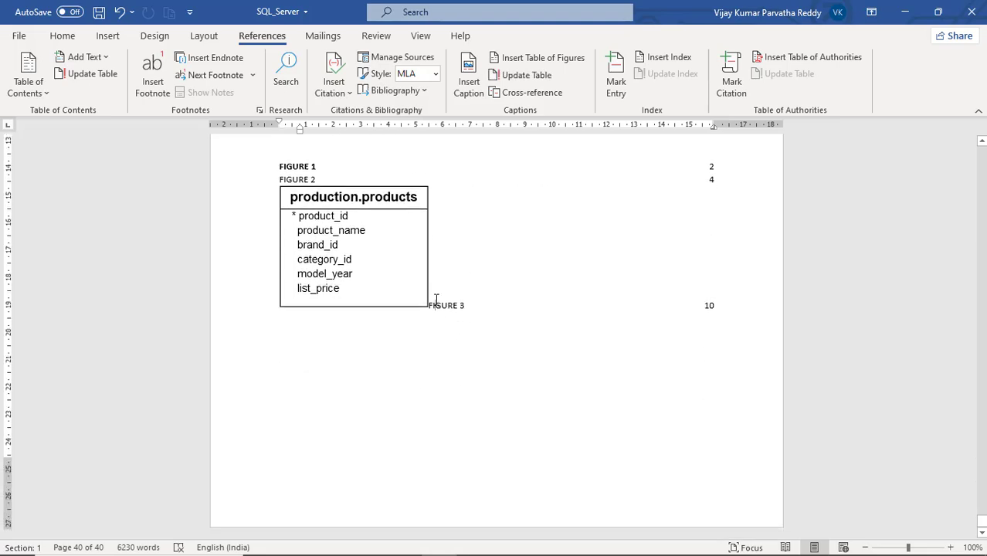
pyautogui.click(414, 254)
pyautogui.press('Delete')
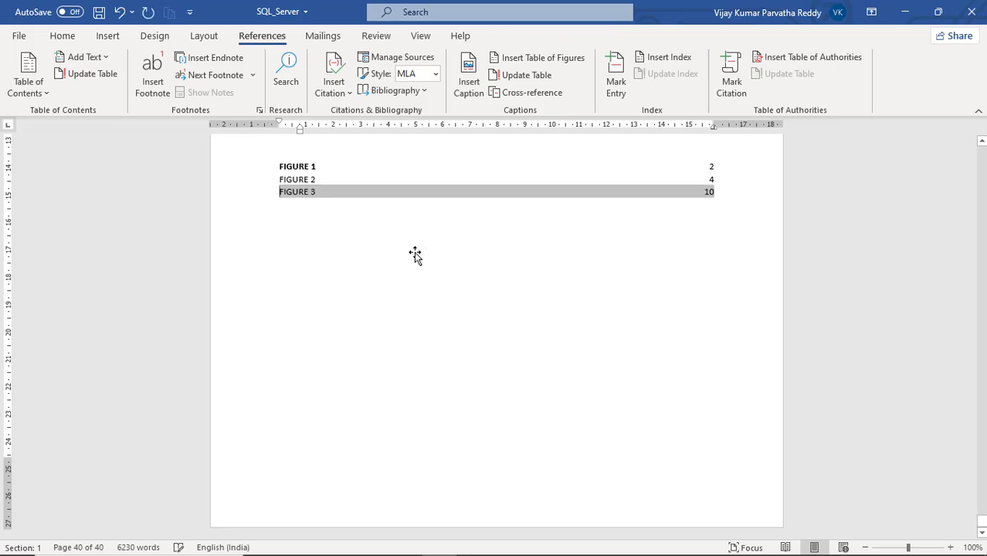
pyautogui.scroll(2, 477, 207)
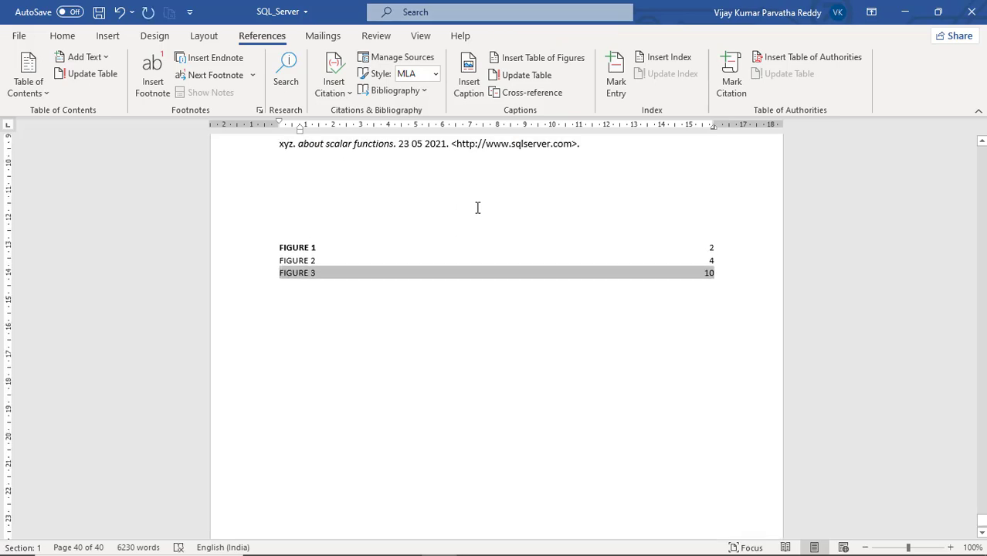
# - Add a blank line below the list of figures and insert a Classic table of figures with the Table caption label
pyautogui.click(345, 333)
pyautogui.press('Return')
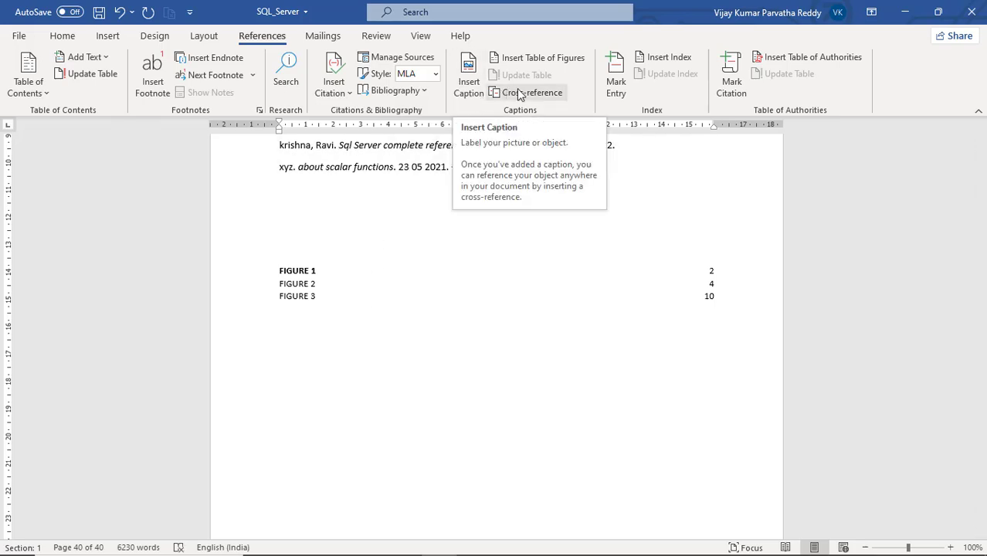
pyautogui.click(541, 58)
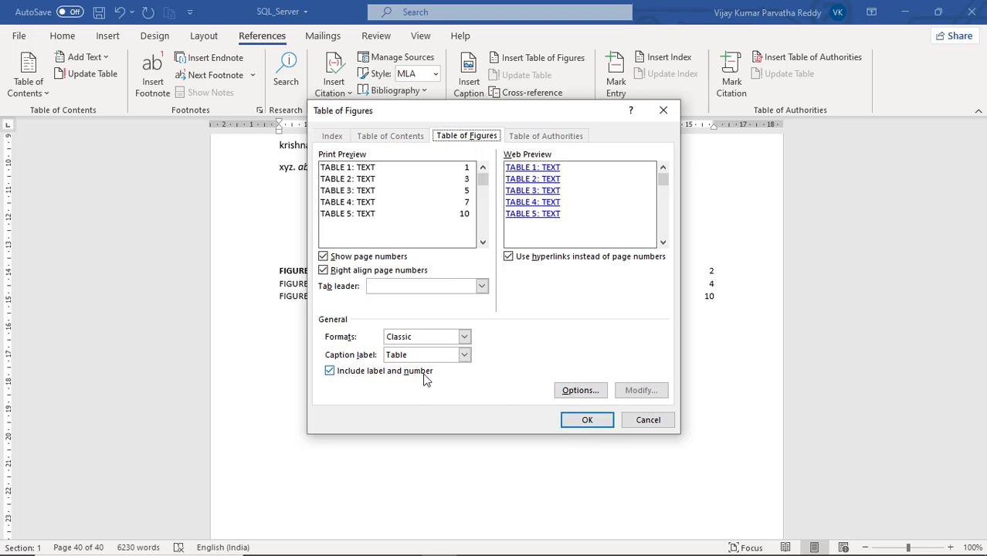
pyautogui.click(603, 422)
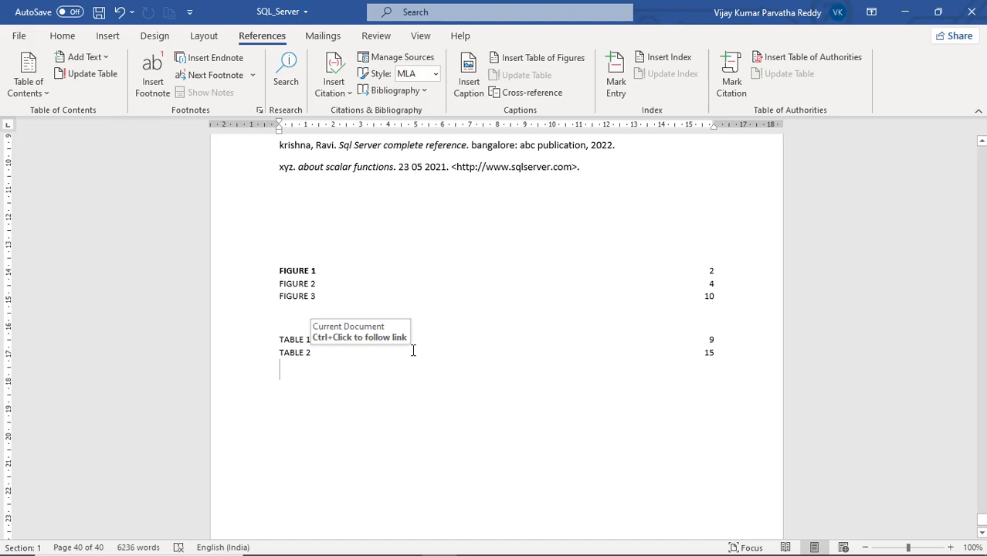
# - Add blank lines below the list of tables and insert a Classic table of figures with the program caption label
pyautogui.press('Return')
pyautogui.press('Return')
pyautogui.press('Return')
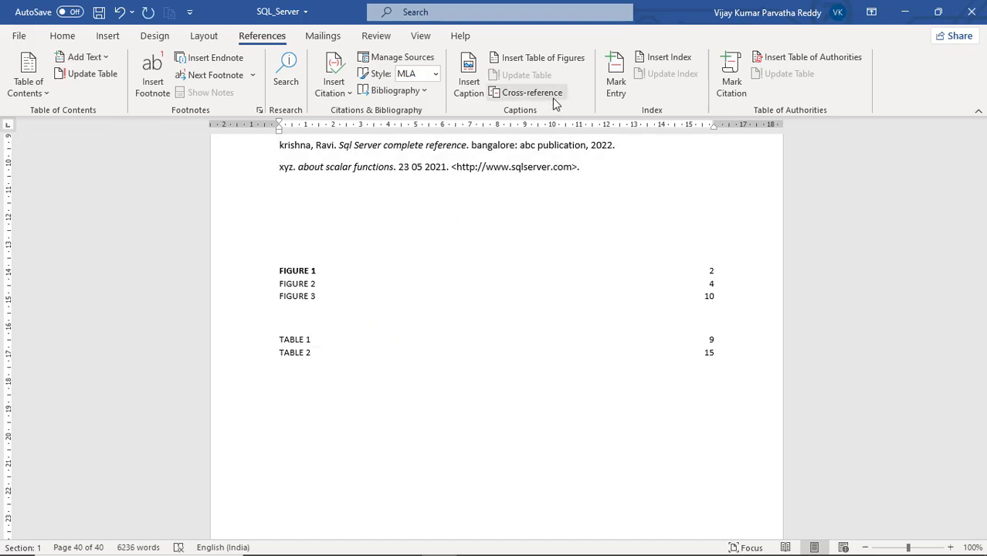
pyautogui.click(543, 58)
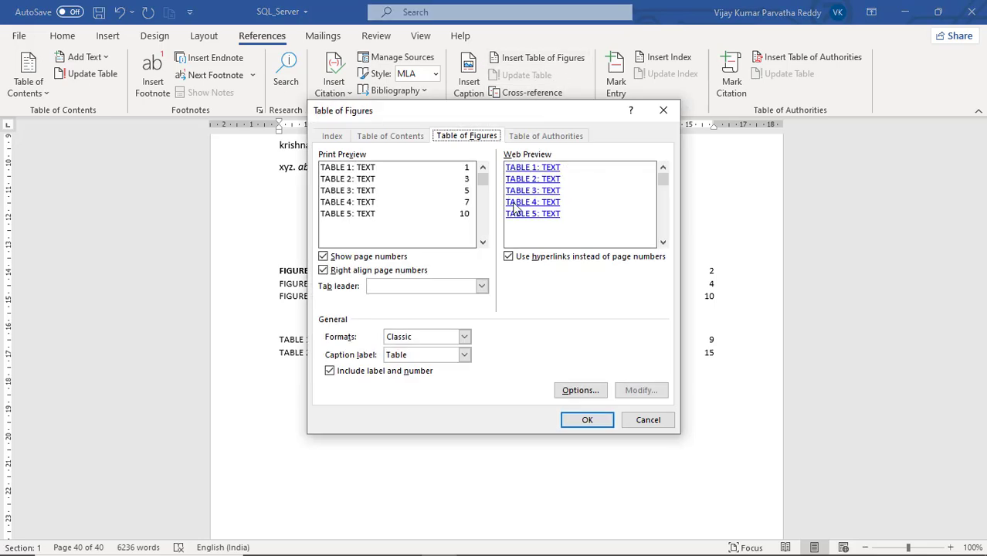
pyautogui.click(465, 355)
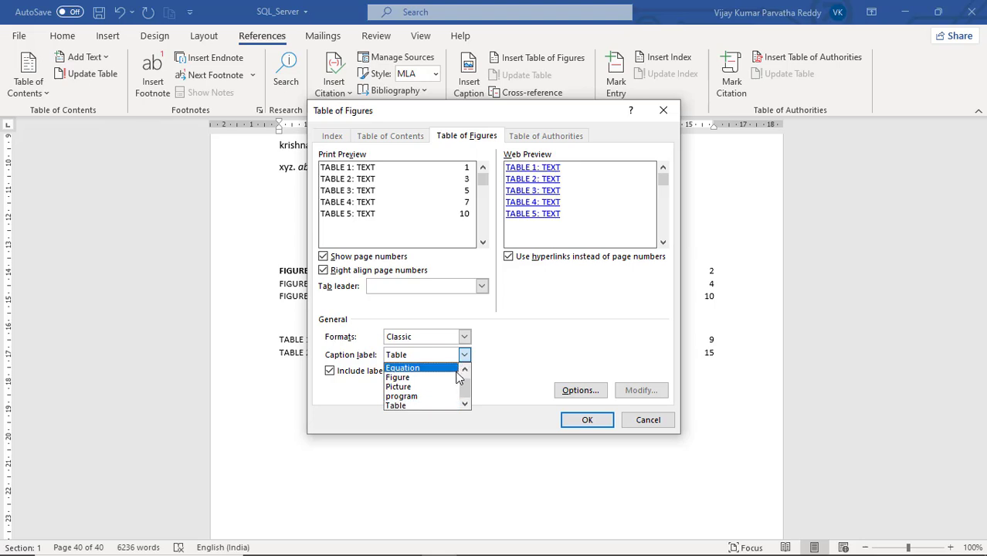
pyautogui.click(440, 396)
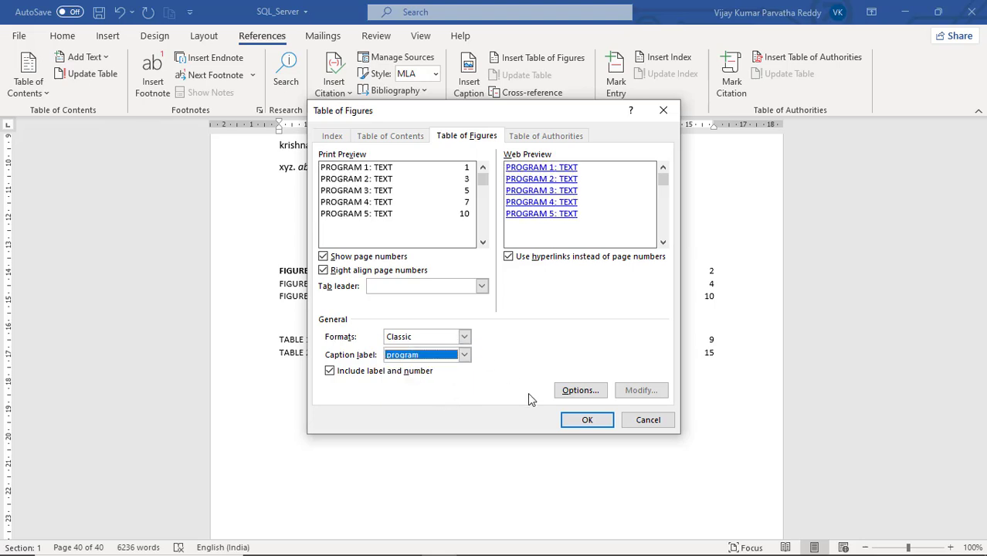
pyautogui.click(585, 427)
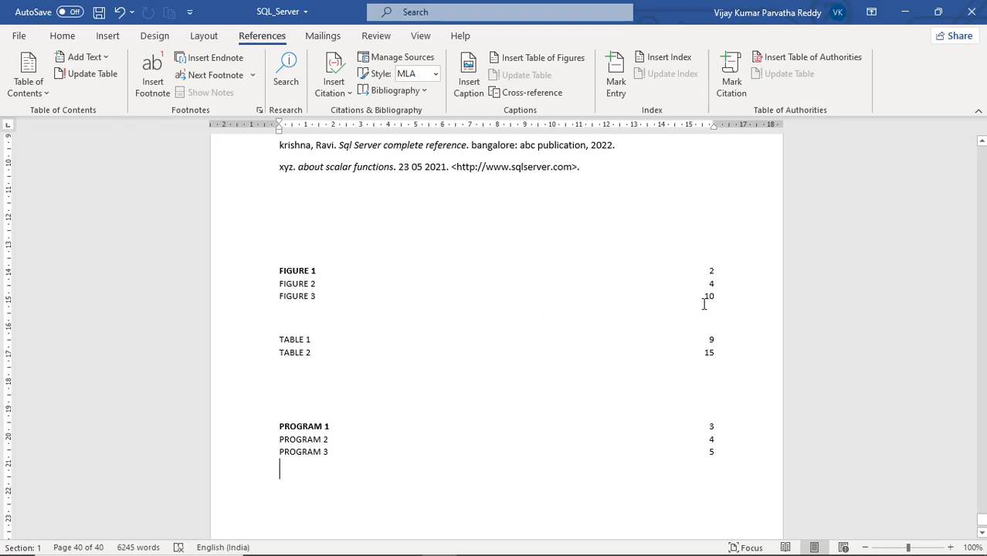
# - Follow the Figure 3 entry's link to its caption in the document and return to the lists at the end
pyautogui.keyDown('ctrl'); pyautogui.click(308, 300); pyautogui.keyUp('ctrl')
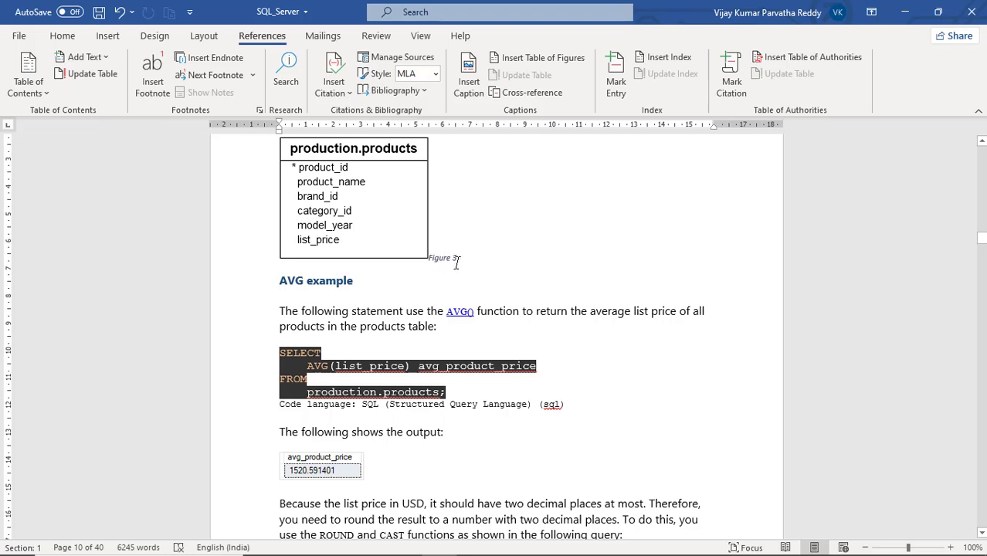
pyautogui.hotkey('alt', 'Left')
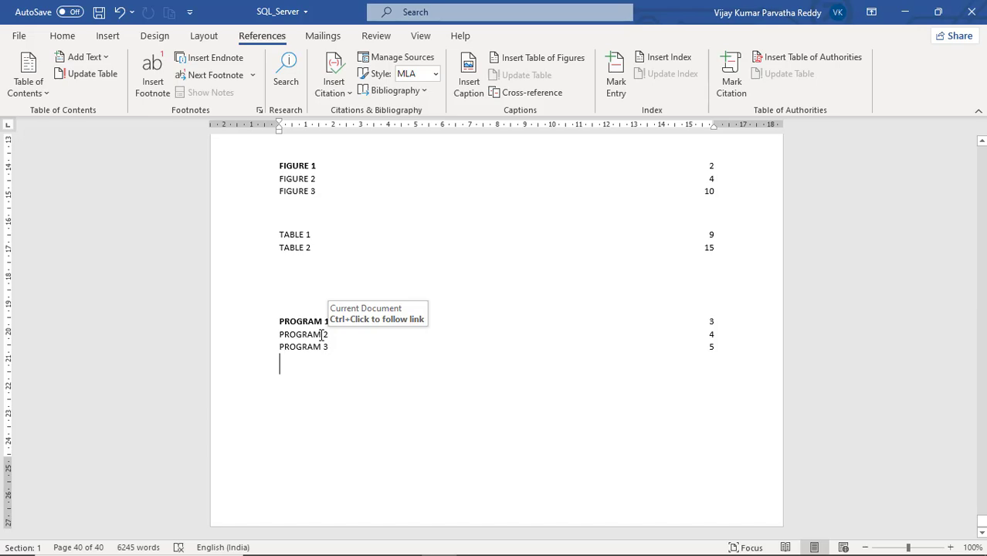
# - Follow the PROGRAM 2 entry's link to its caption and examine the captioned code in the document
pyautogui.keyDown('ctrl'); pyautogui.click(321, 334); pyautogui.keyUp('ctrl')
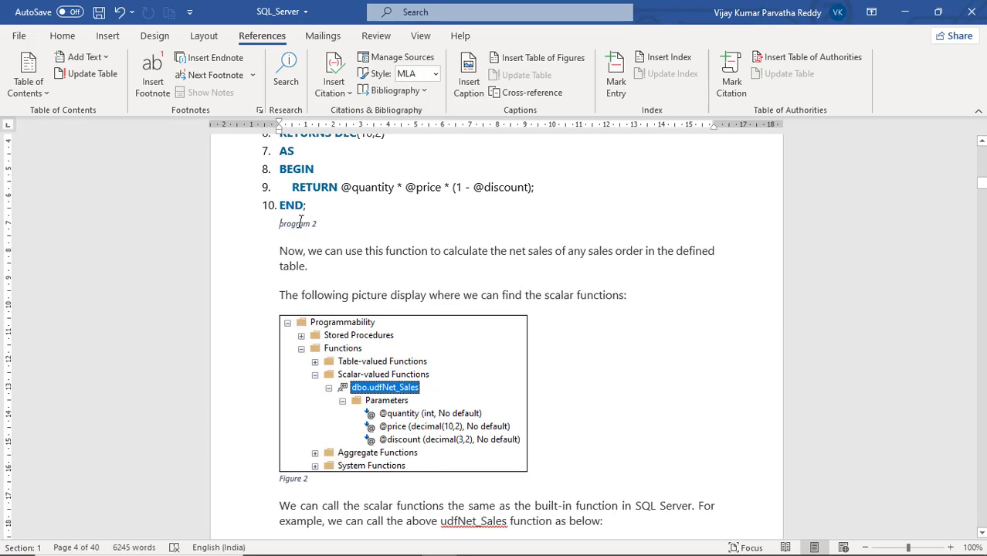
pyautogui.scroll(3, 323, 205)
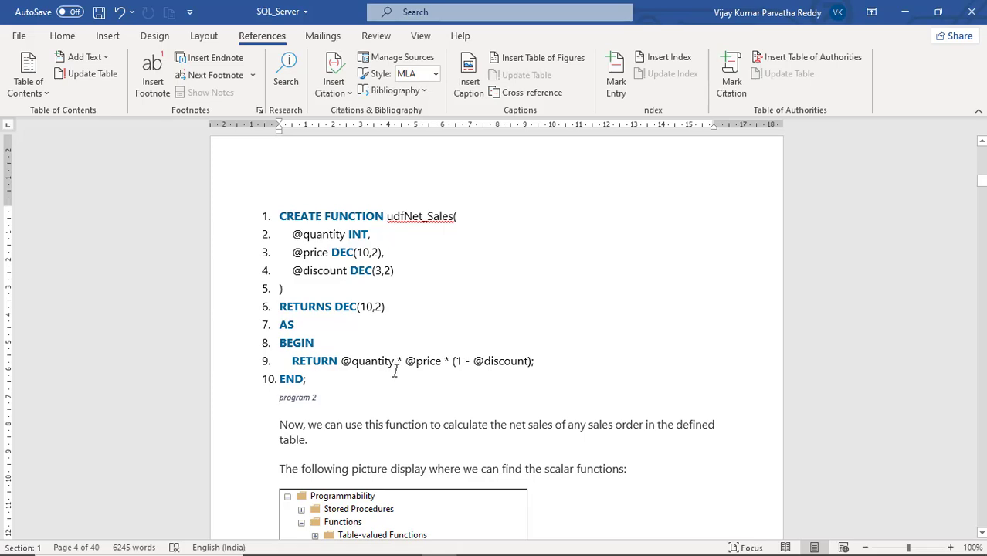
# - Add an unnumbered blank line below the fudf_GetEmployee function code and insert a caption there with the program label
pyautogui.scroll(-12, 395, 372)
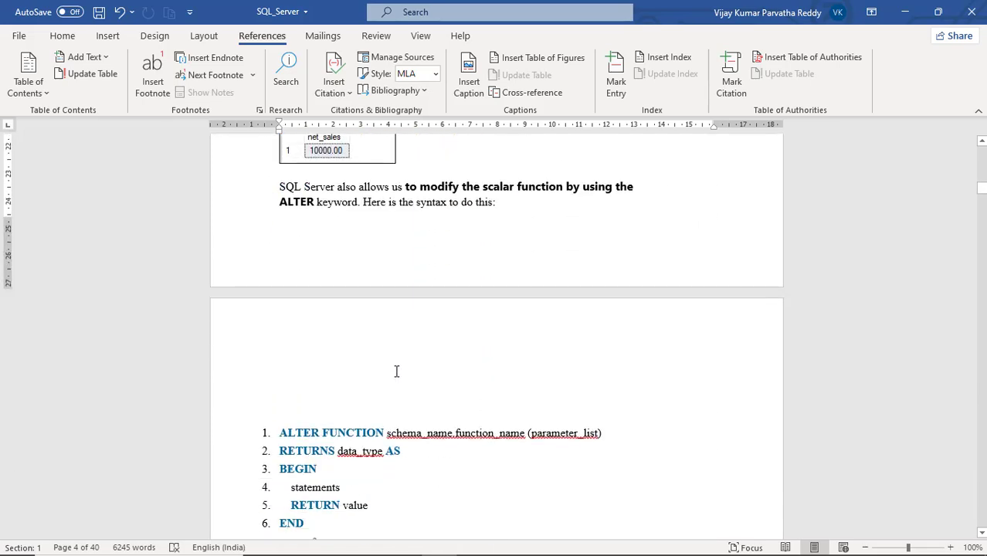
pyautogui.scroll(-9, 396, 372)
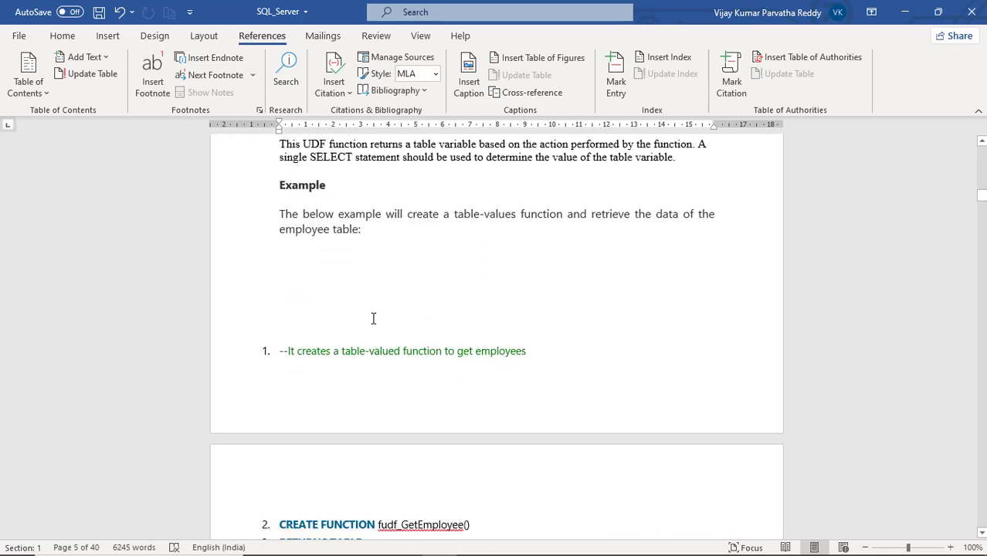
pyautogui.scroll(-4, 373, 318)
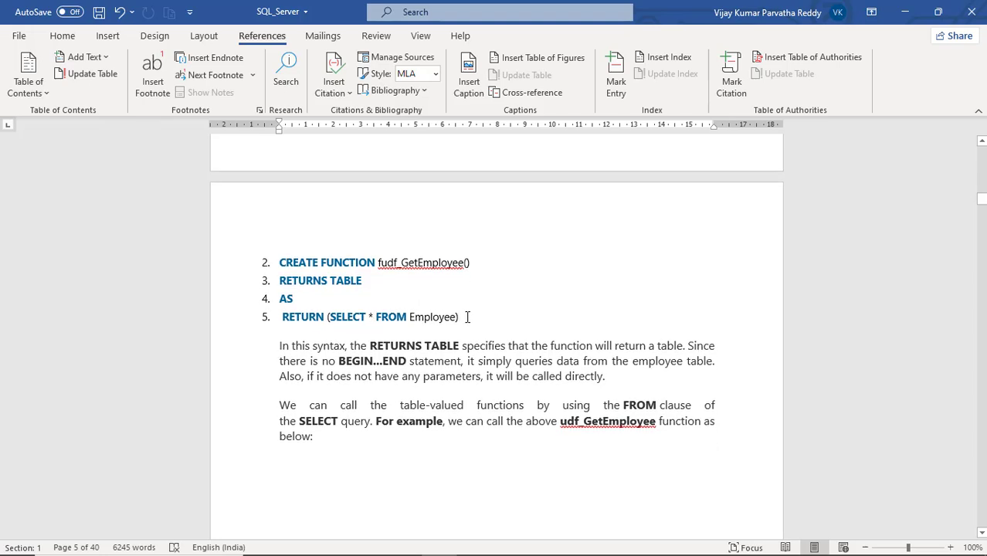
pyautogui.click(468, 317)
pyautogui.press('Return')
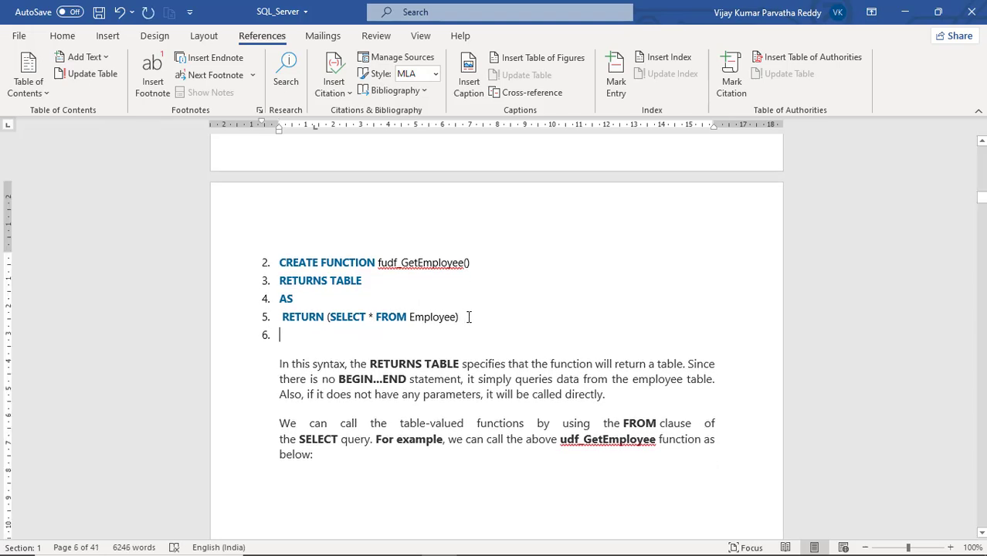
pyautogui.press('BackSpace')
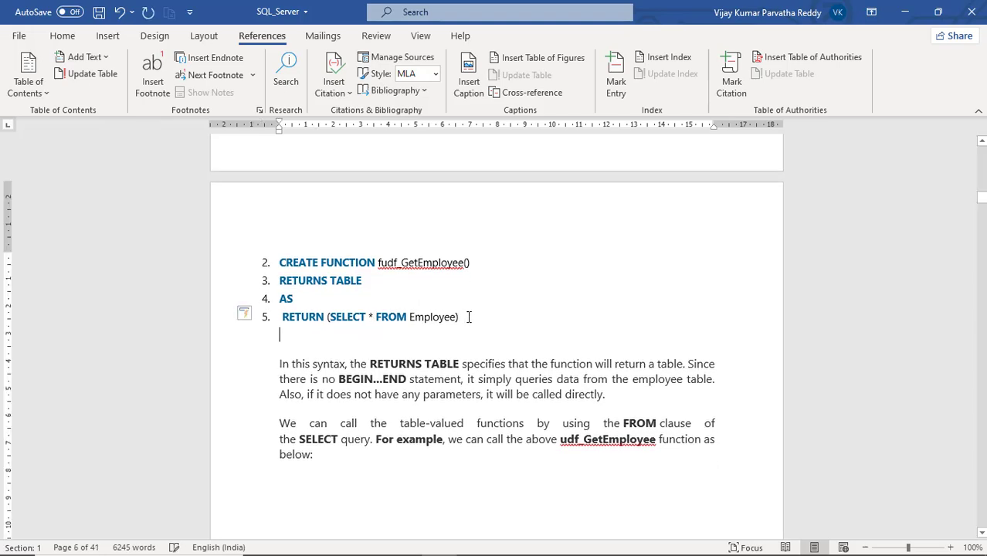
pyautogui.click(468, 91)
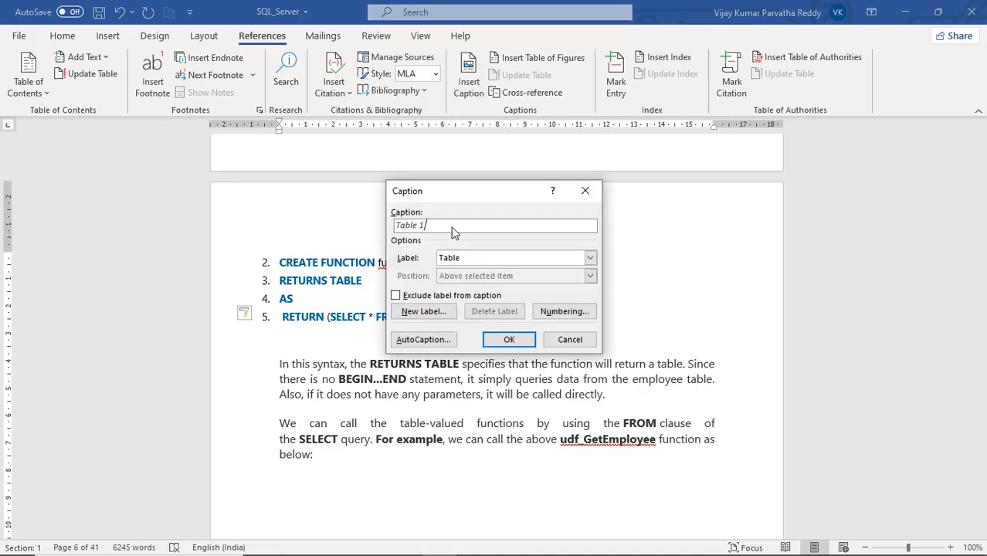
pyautogui.click(589, 257)
pyautogui.click(506, 301)
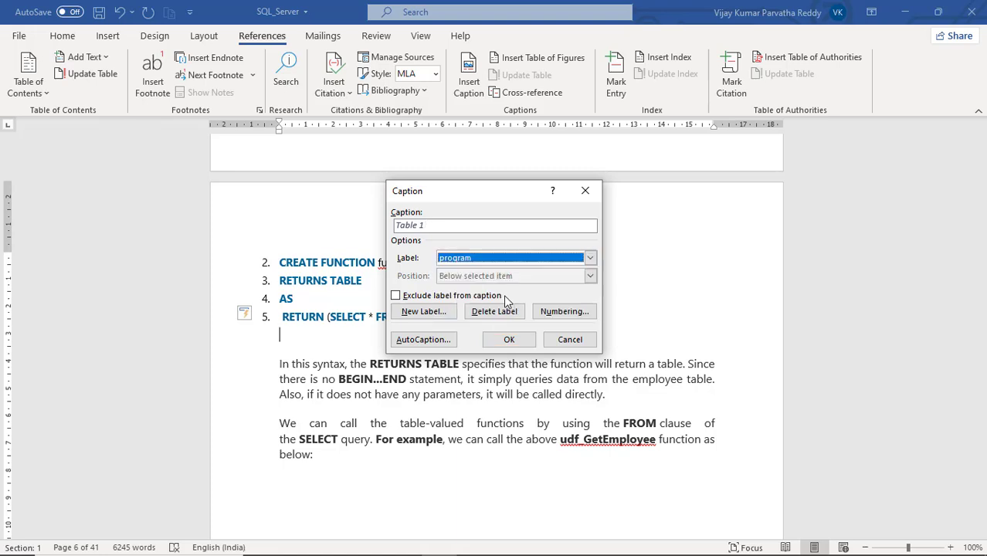
pyautogui.click(506, 338)
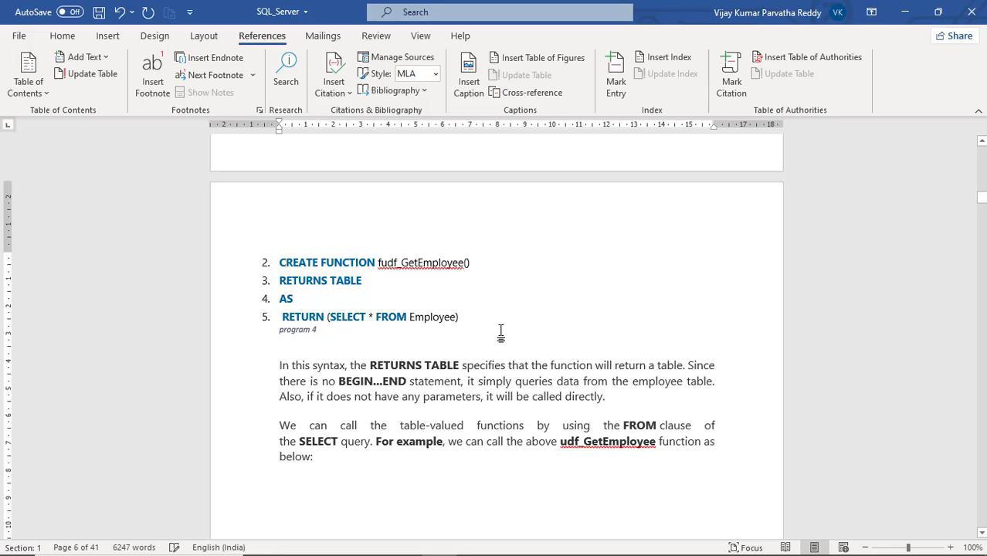
# - Add a blank line below the employee result image and insert a caption there with the Picture label
pyautogui.scroll(-7, 501, 332)
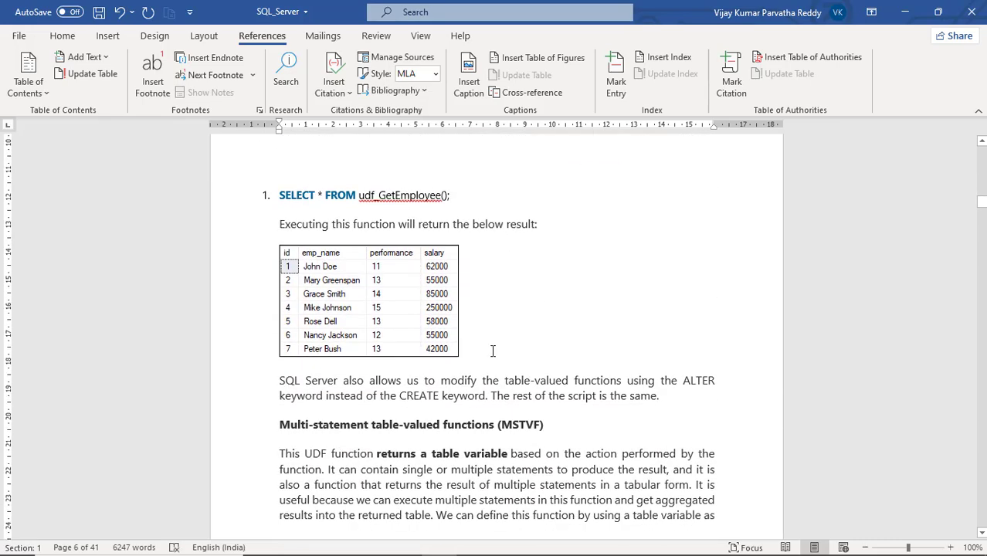
pyautogui.press('Return')
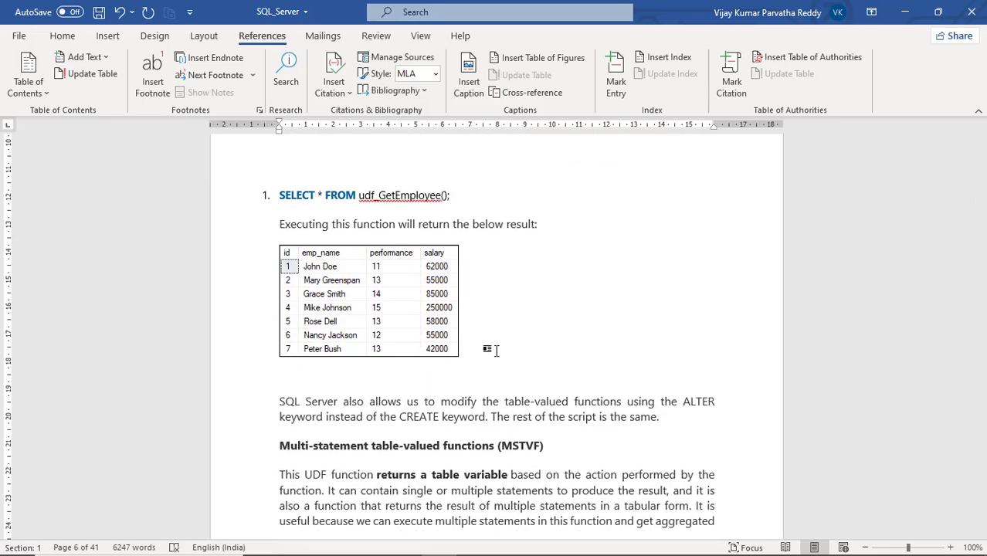
pyautogui.click(426, 270)
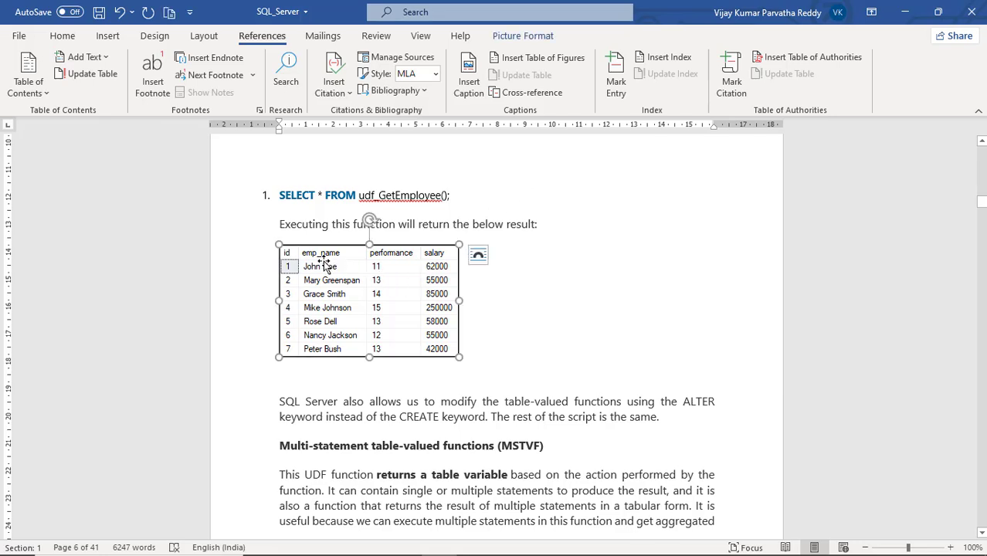
pyautogui.click(440, 373)
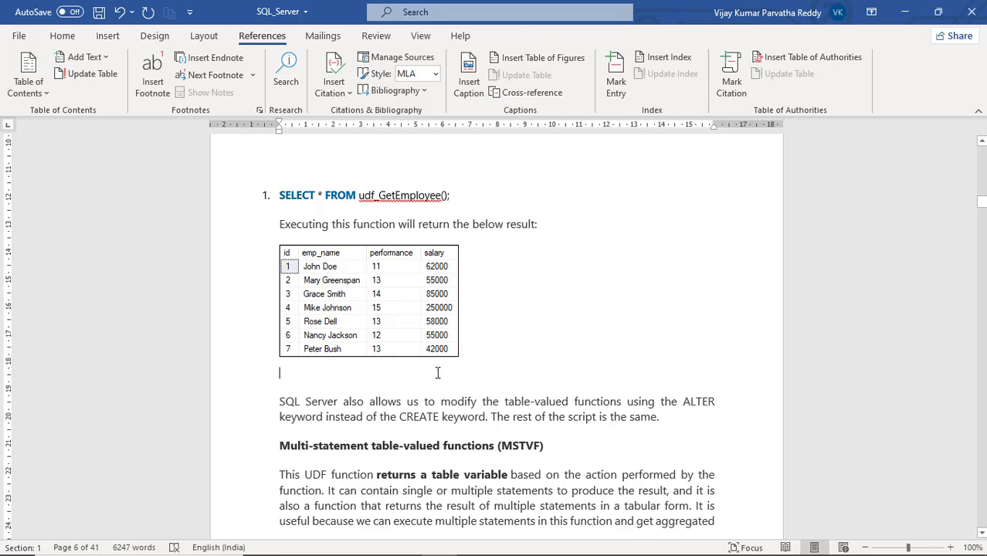
pyautogui.click(476, 92)
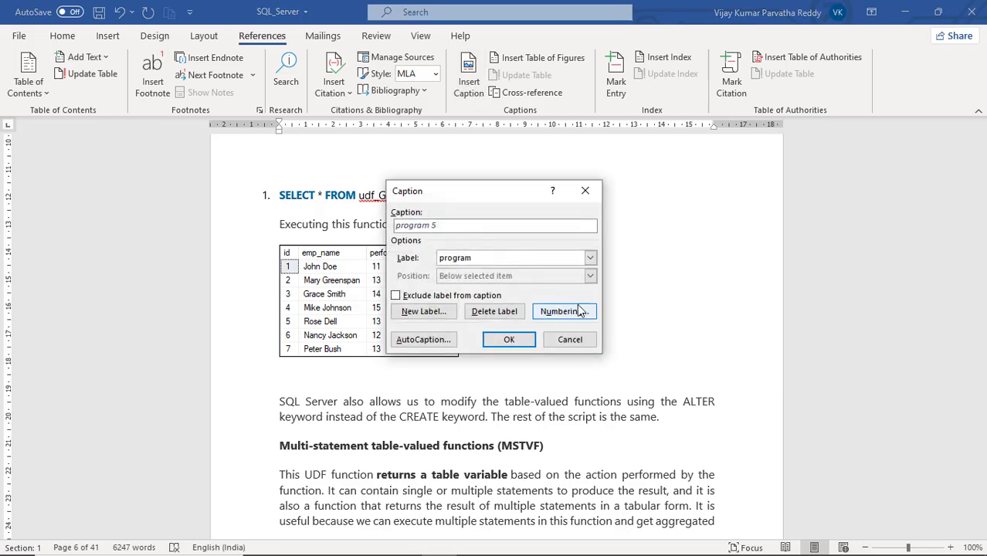
pyautogui.click(589, 258)
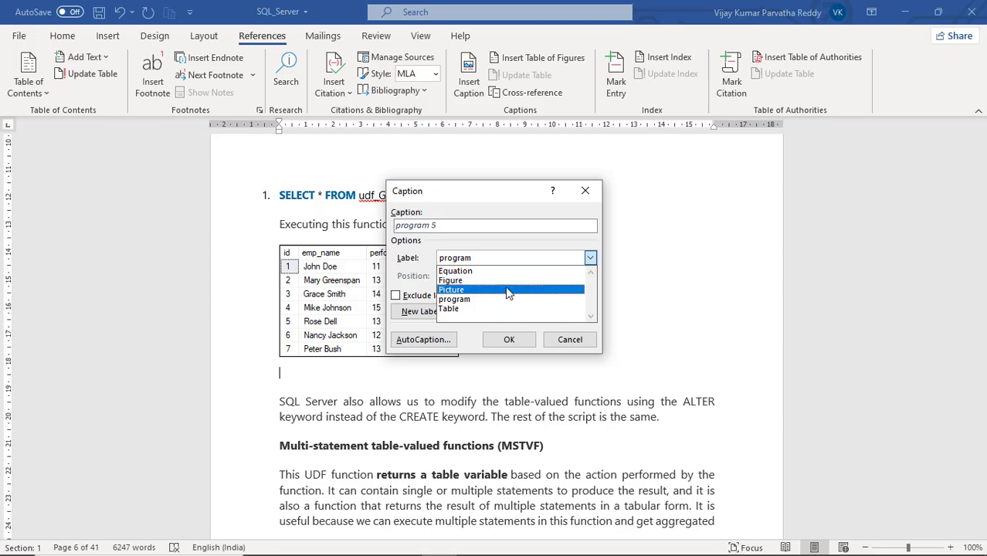
pyautogui.click(509, 291)
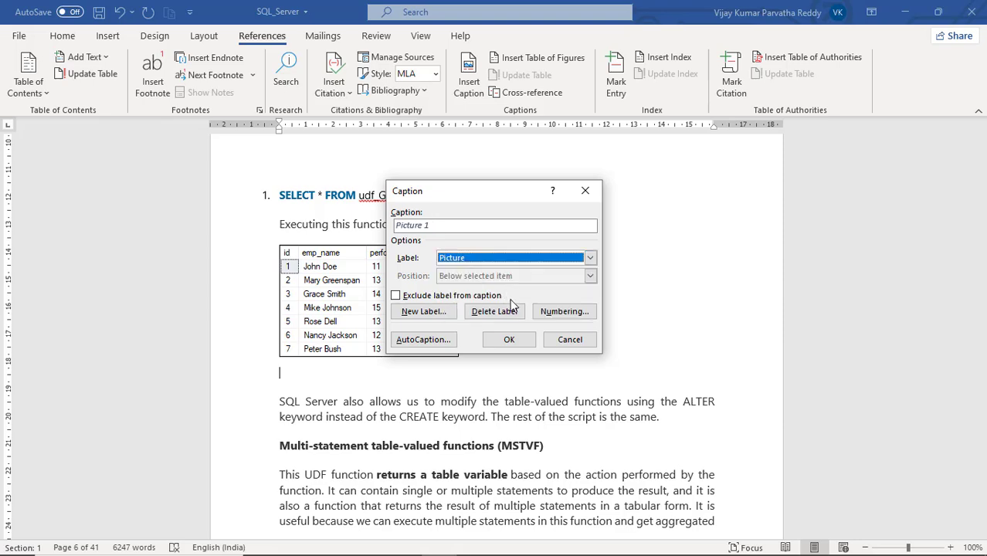
pyautogui.click(509, 340)
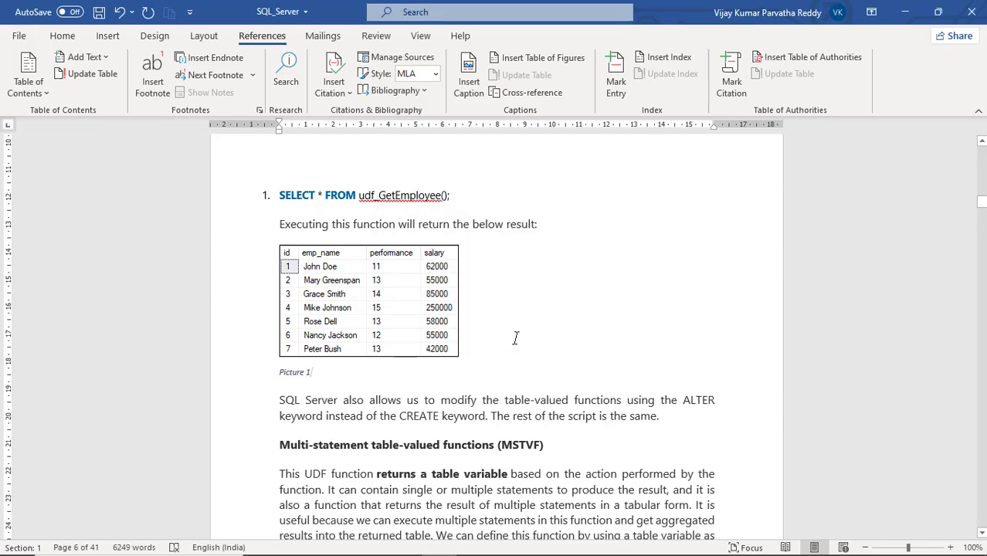
# - Select the figure, table and program lists at the document's end and update the entire table for each of them
pyautogui.hotkey('ctrl', 'End')
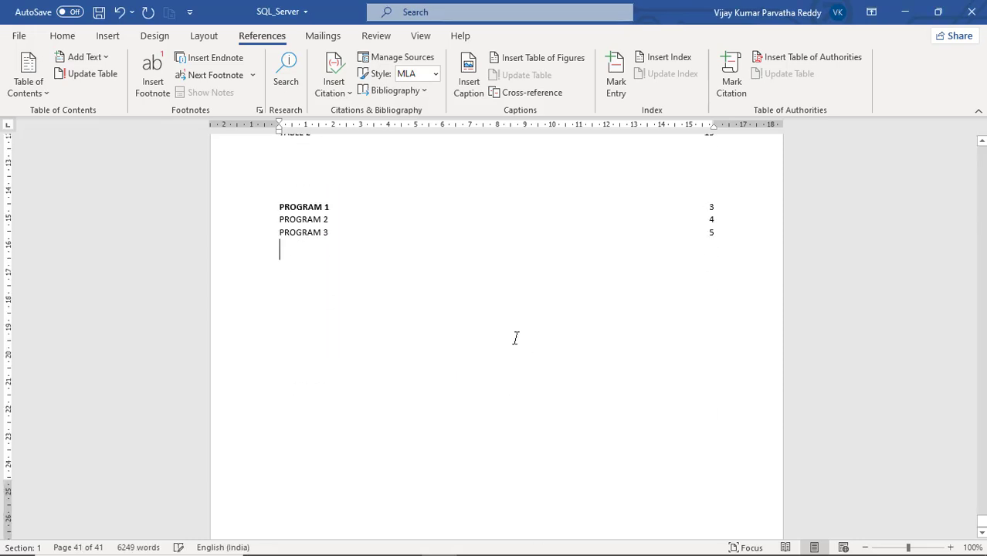
pyautogui.scroll(2, 528, 339)
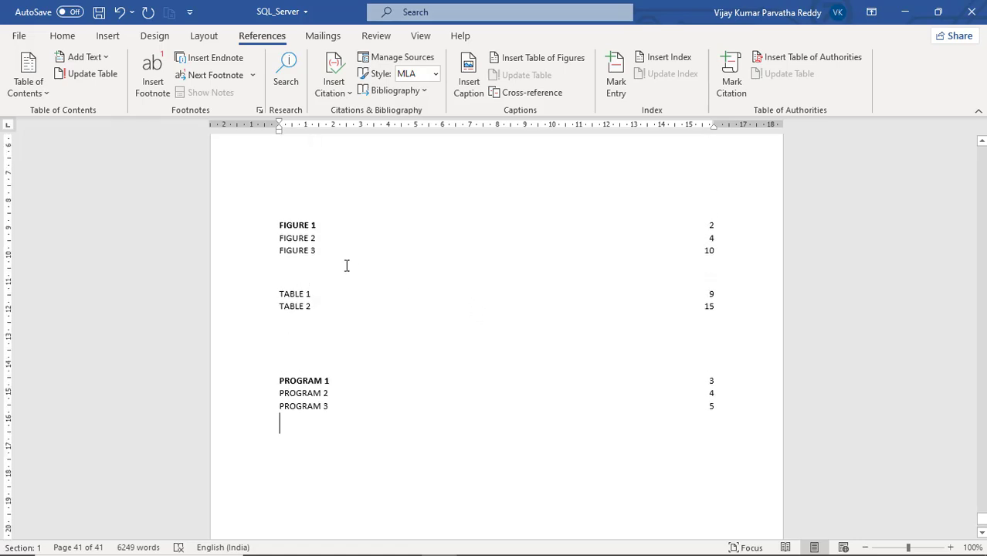
pyautogui.moveTo(275, 225); pyautogui.dragTo(386, 390)
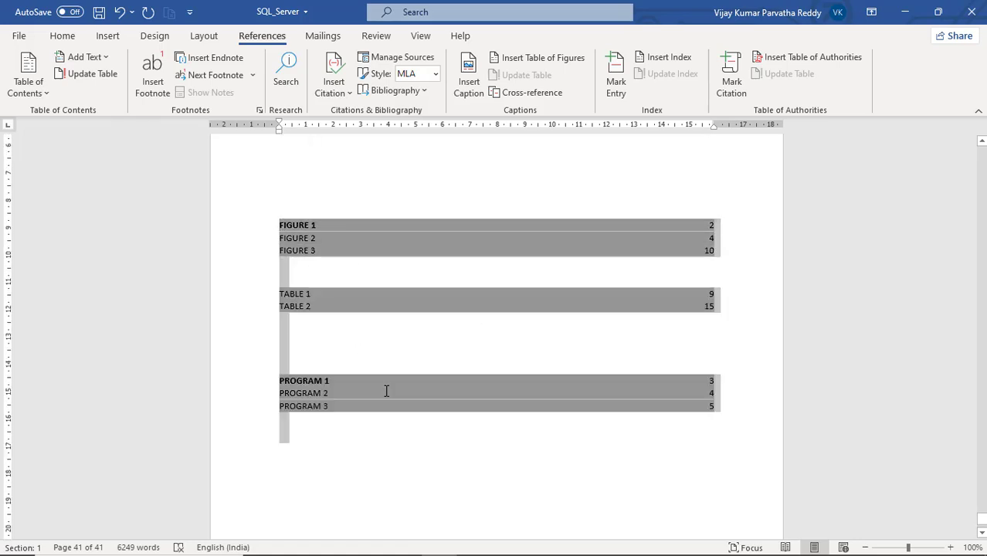
pyautogui.moveTo(600, 411); pyautogui.dragTo(720, 410)
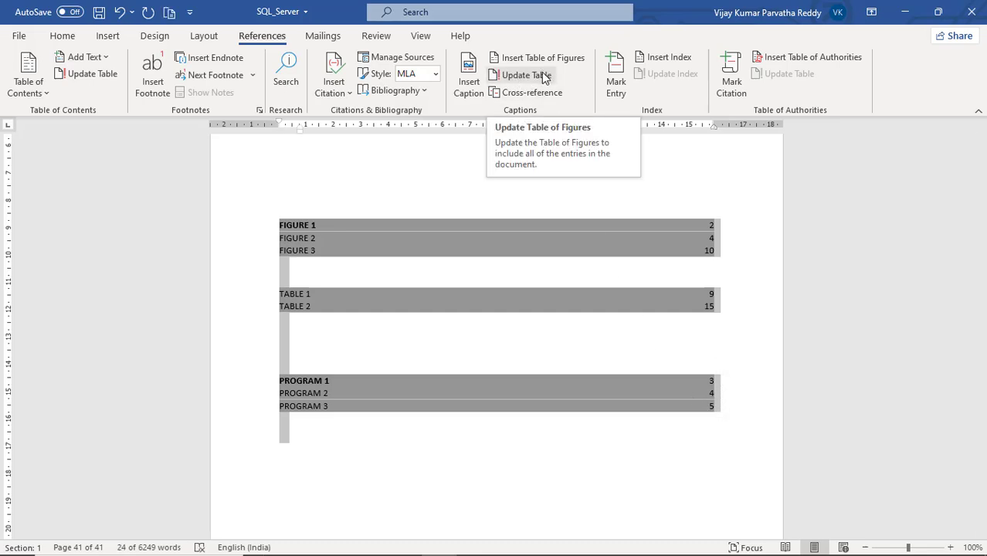
pyautogui.click(544, 76)
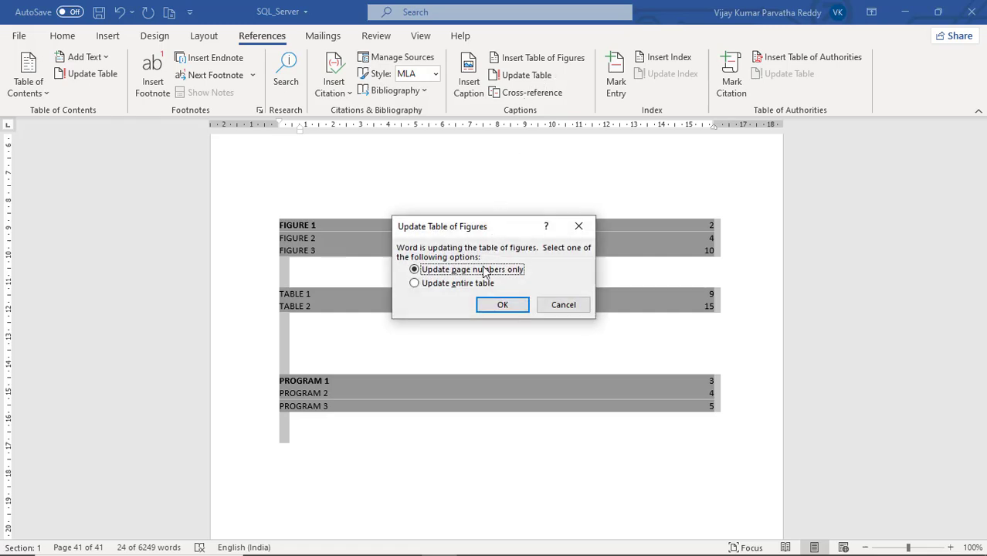
pyautogui.click(437, 286)
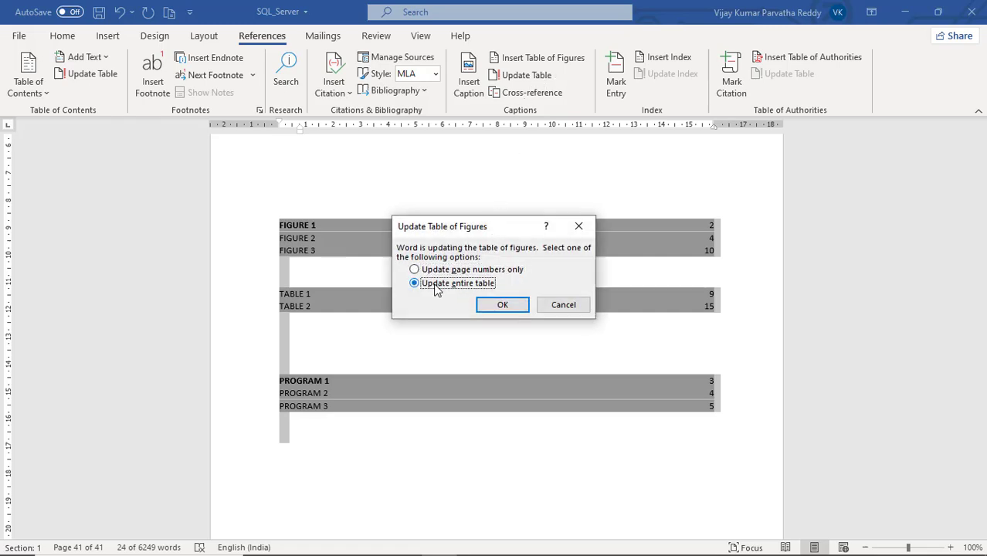
pyautogui.click(500, 306)
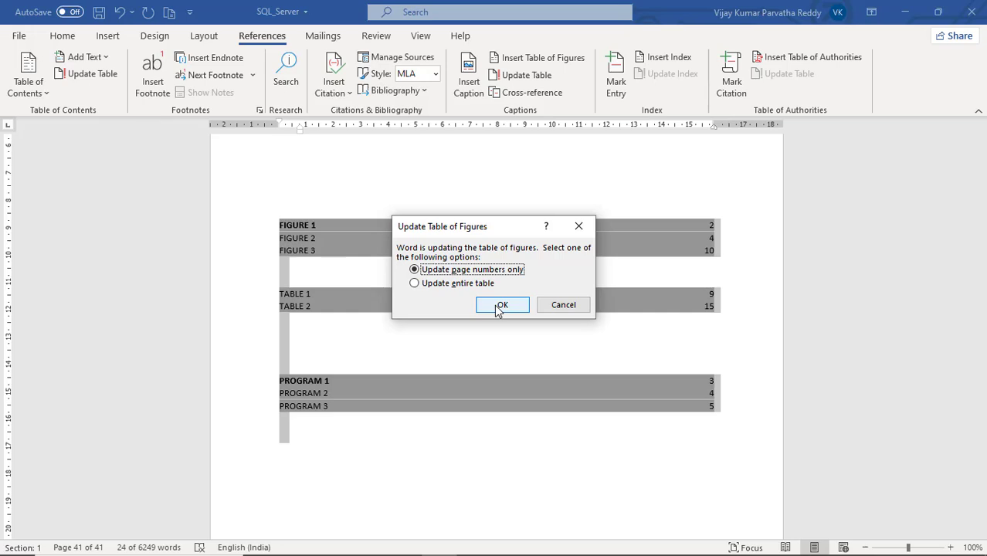
pyautogui.click(464, 284)
pyautogui.click(496, 309)
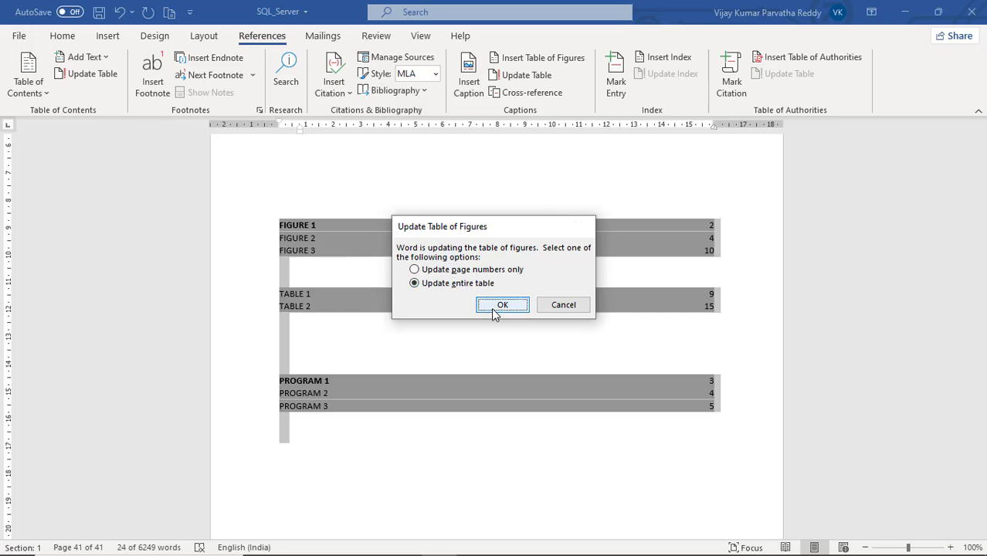
pyautogui.click(458, 283)
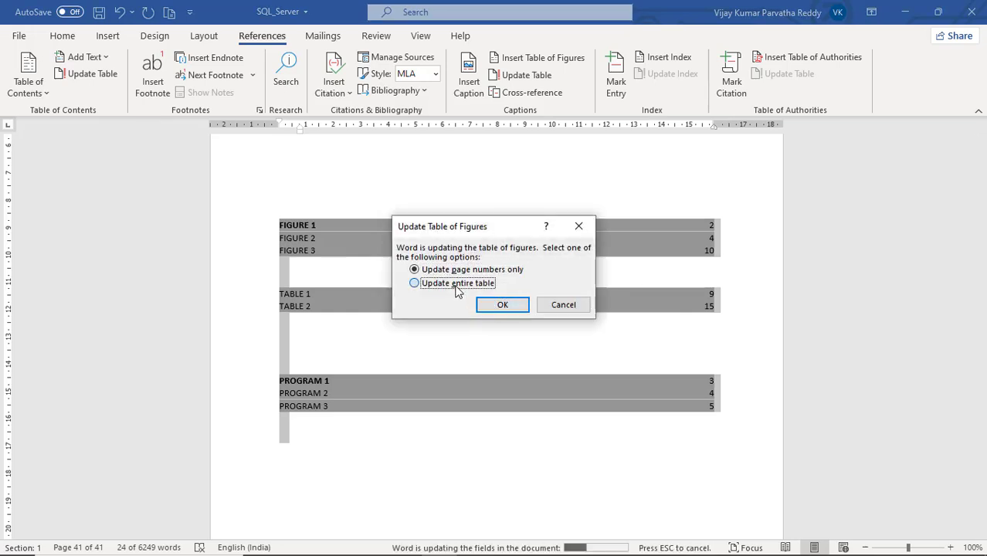
pyautogui.click(500, 305)
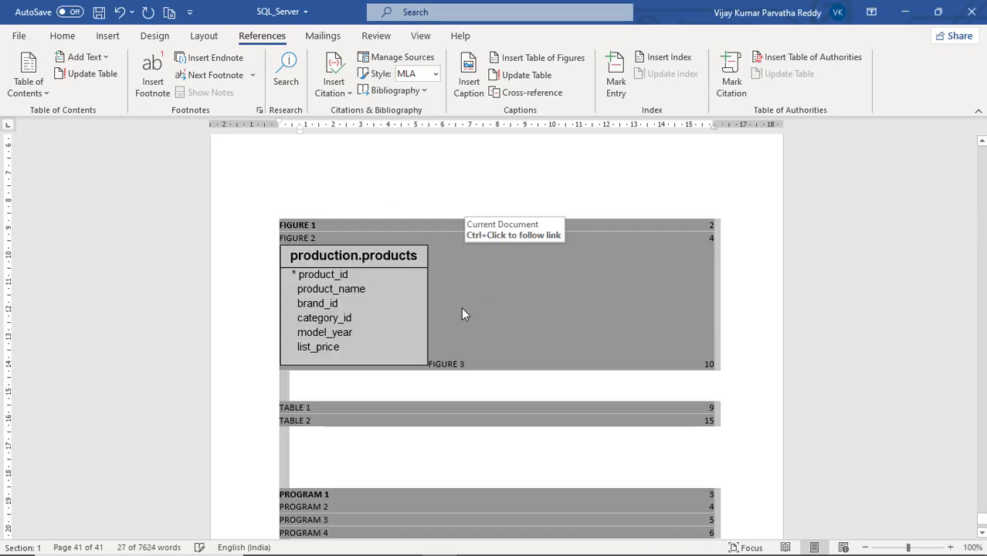
# - Delete the production.products picture from the Figure 3 entry in the updated list of figures
pyautogui.click(427, 300)
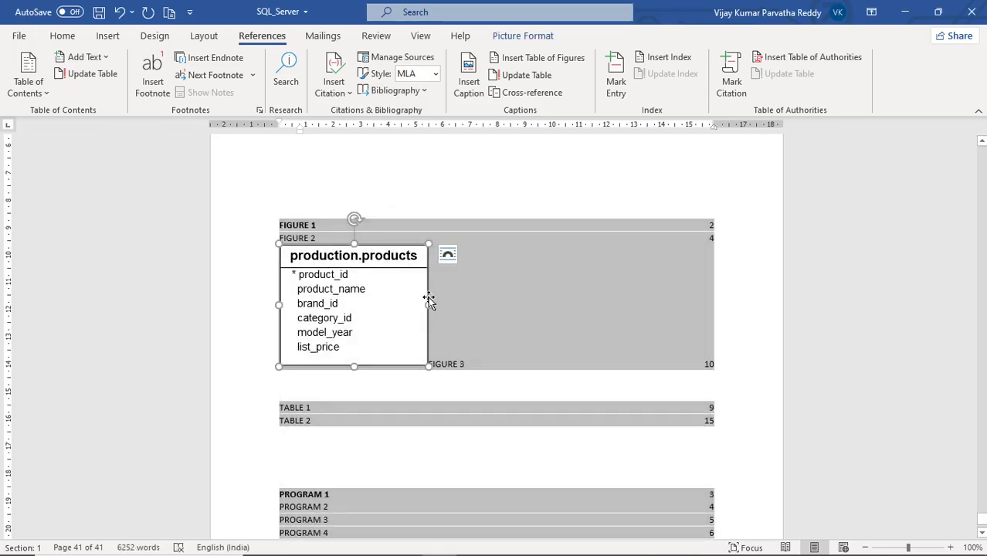
pyautogui.press('Delete')
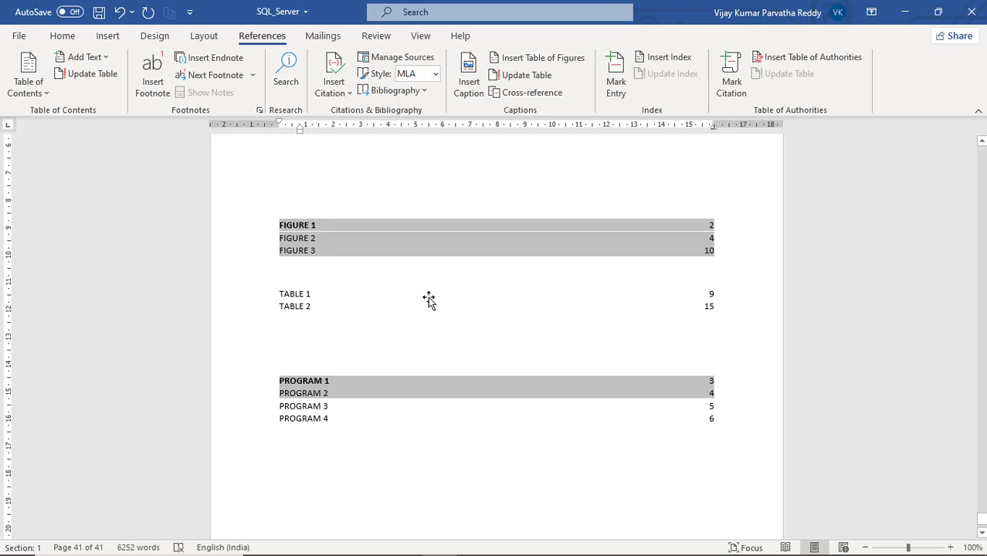
# - Review the updated figure, table and program entries in the lists at the end of the document
pyautogui.click(333, 420)
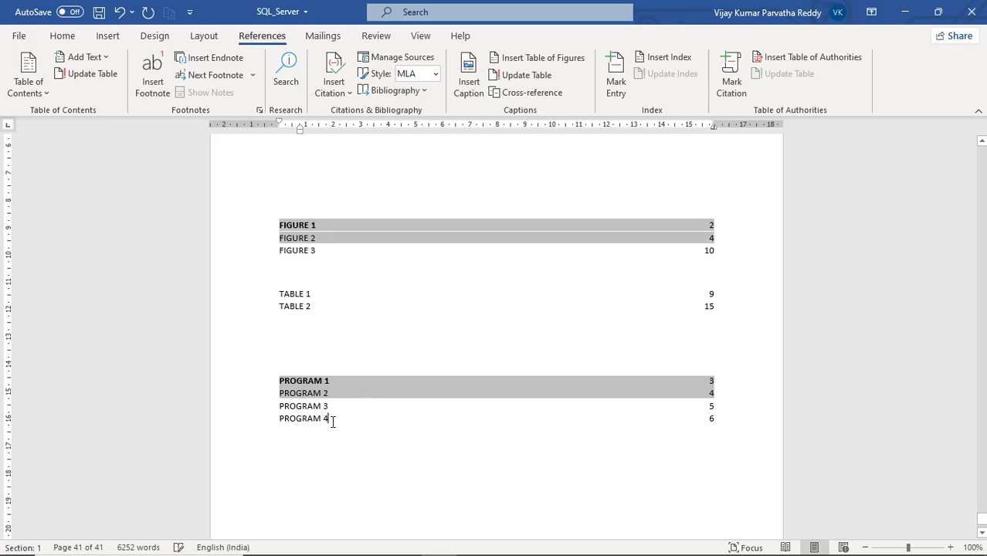
pyautogui.scroll(-5, 332, 420)
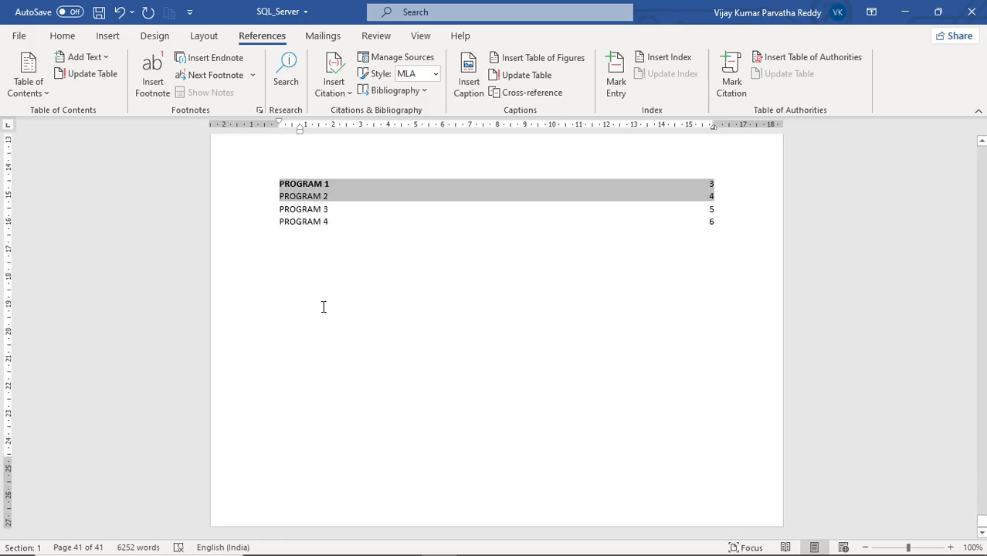
pyautogui.scroll(4, 324, 306)
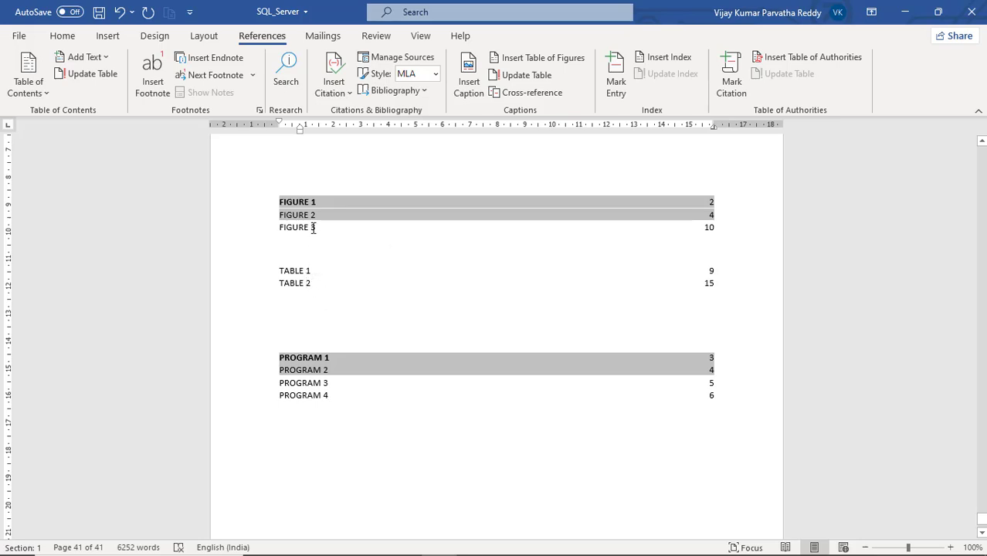
pyautogui.click(342, 384)
pyautogui.scroll(6, 525, 397)
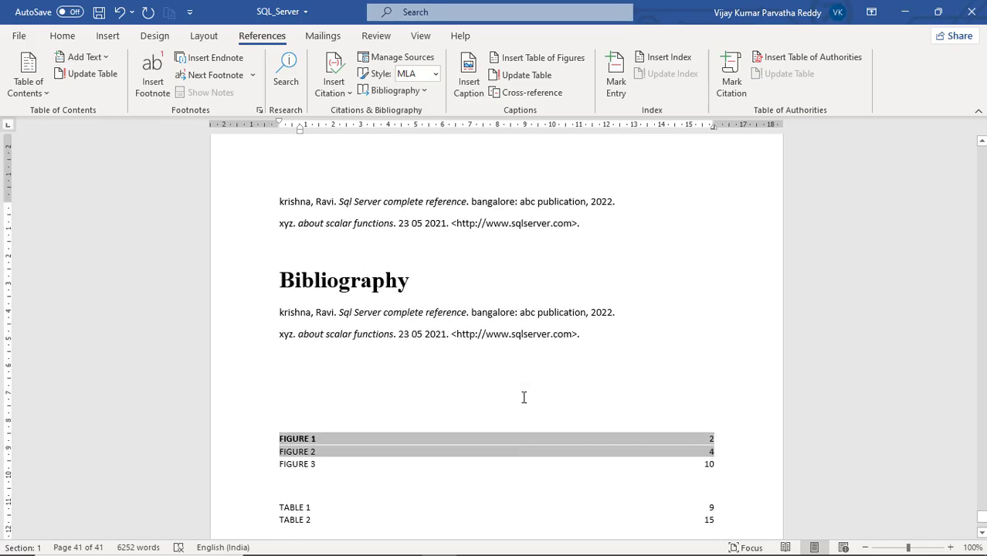
pyautogui.scroll(-5, 526, 397)
pyautogui.scroll(-5, 526, 396)
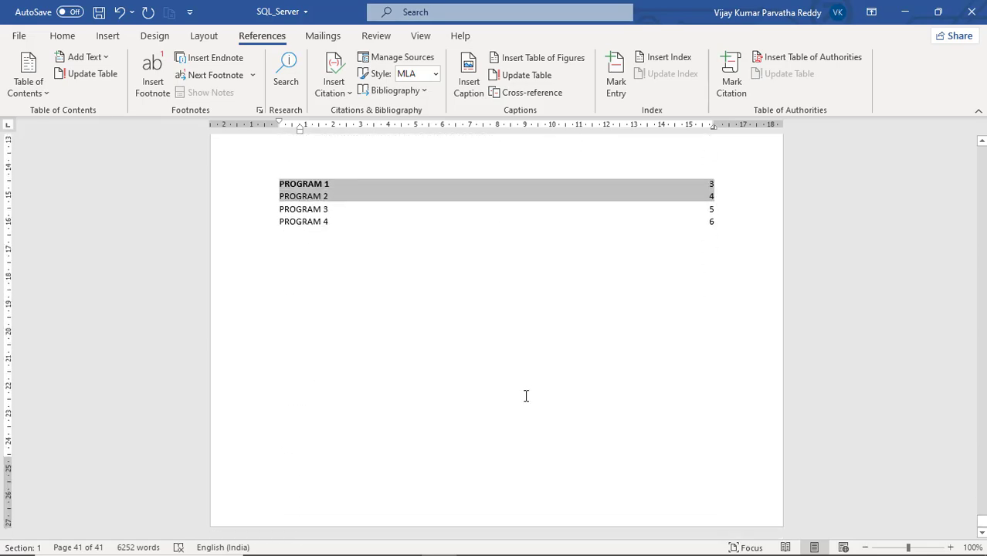
# - Insert a hyperlinked cross-reference to the entire Figure 1 caption on the blank line above the Sub Queries in SQL Server heading
pyautogui.scroll(11, 525, 397)
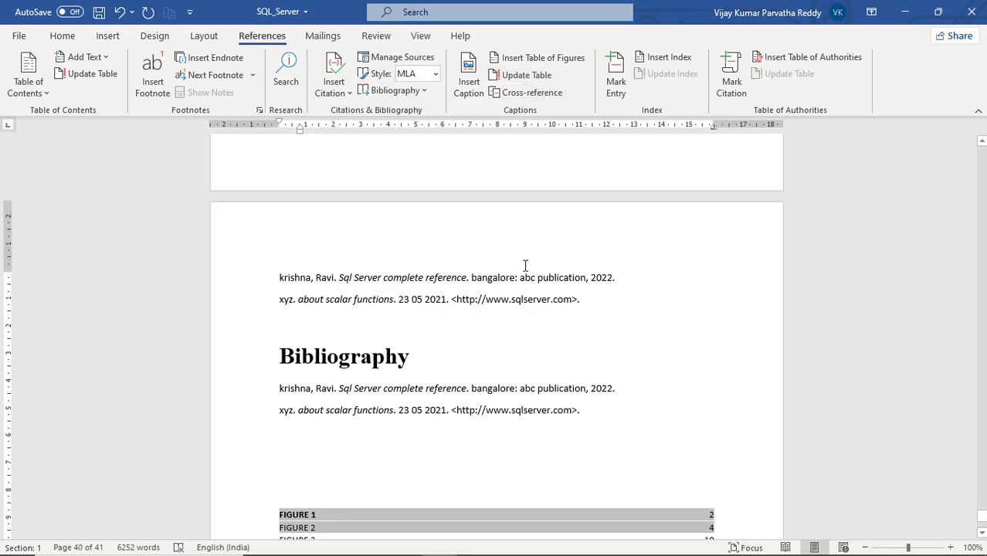
pyautogui.scroll(5, 525, 266)
pyautogui.scroll(4, 508, 255)
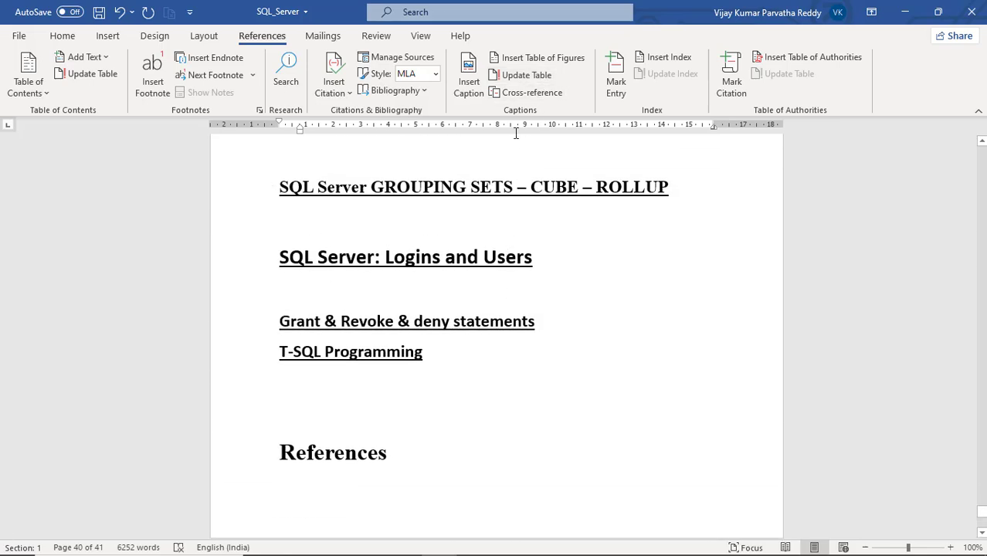
pyautogui.scroll(6, 516, 222)
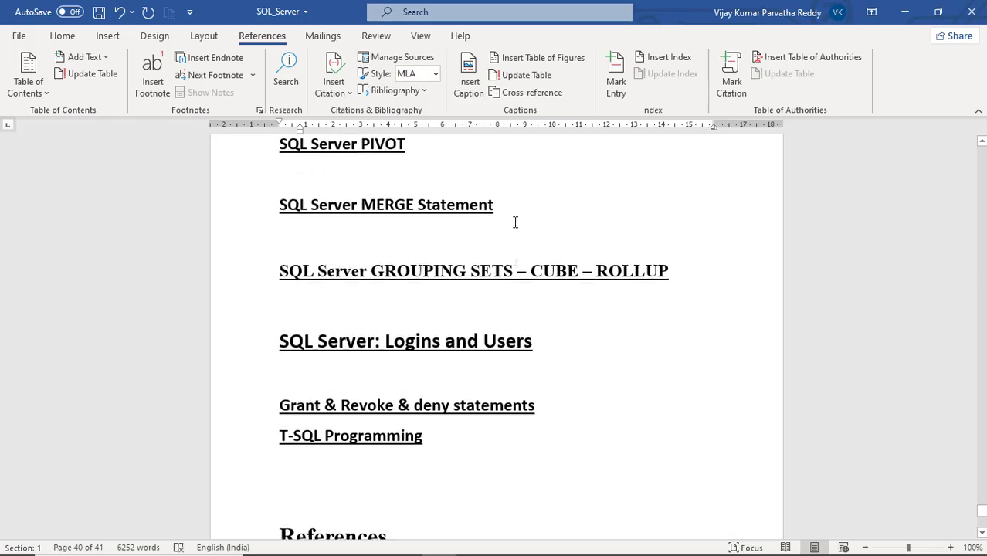
pyautogui.scroll(5, 515, 223)
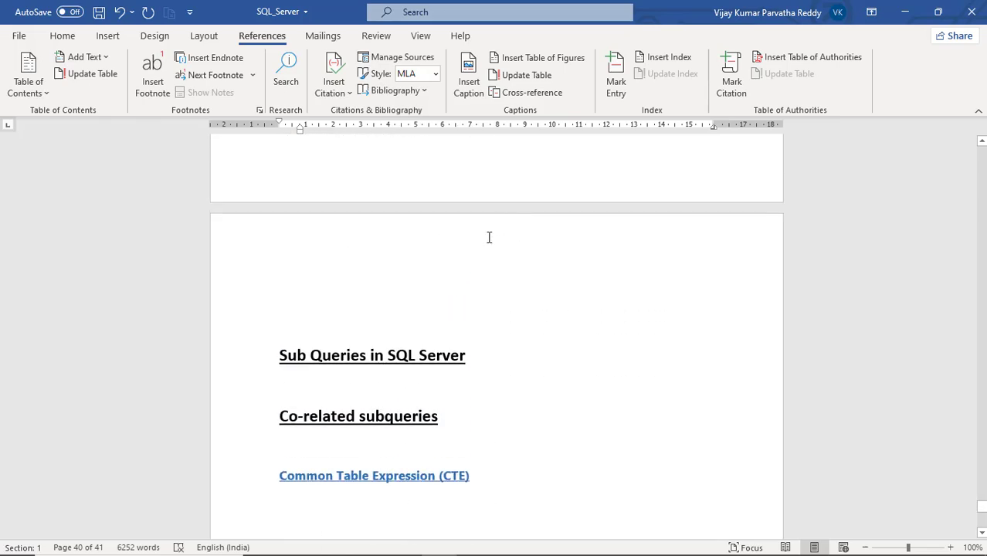
pyautogui.click(332, 315)
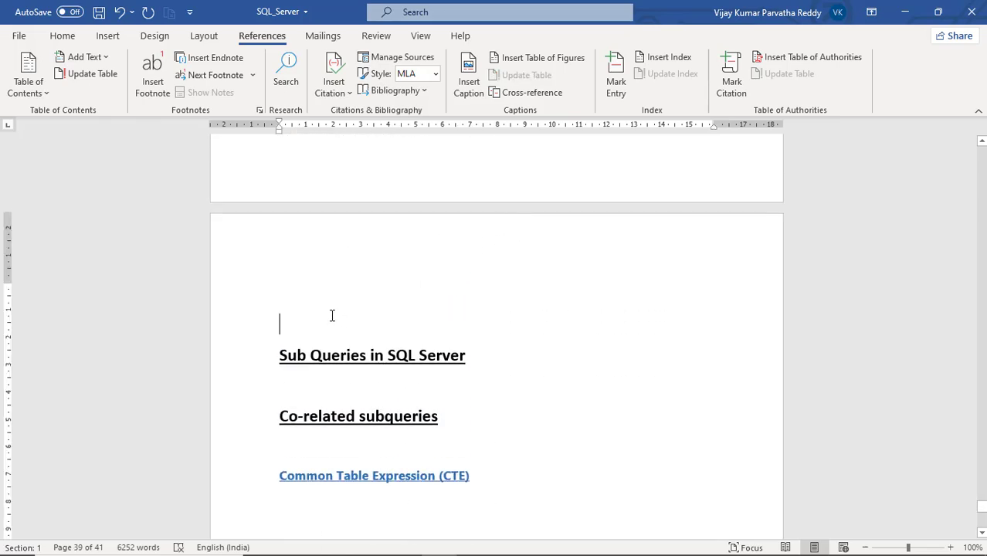
pyautogui.click(542, 92)
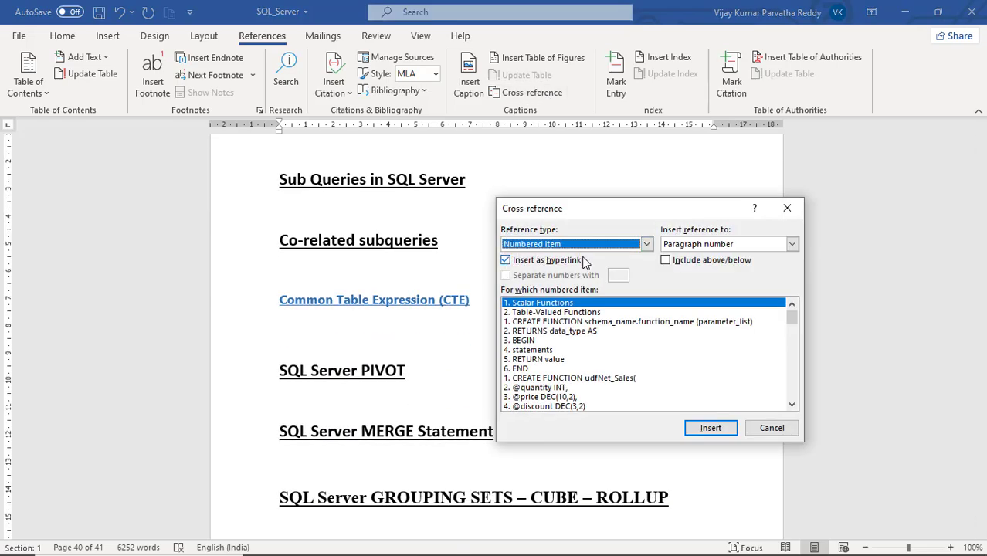
pyautogui.click(647, 245)
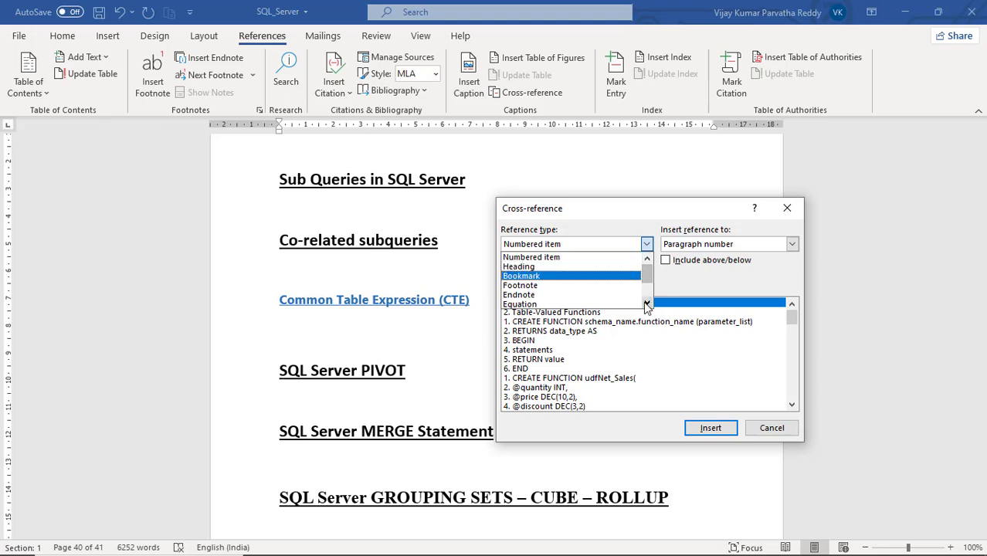
pyautogui.click(646, 304)
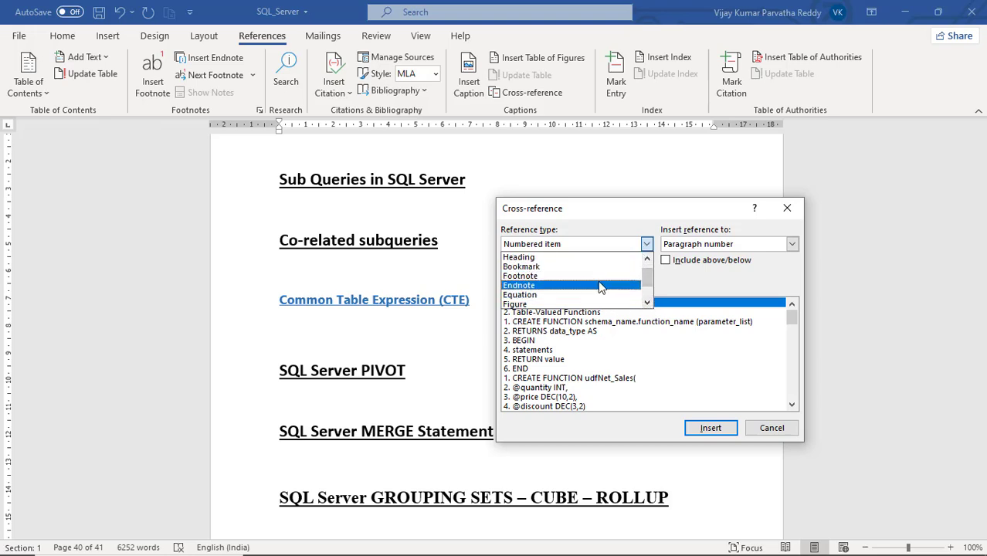
pyautogui.click(647, 304)
pyautogui.click(647, 304)
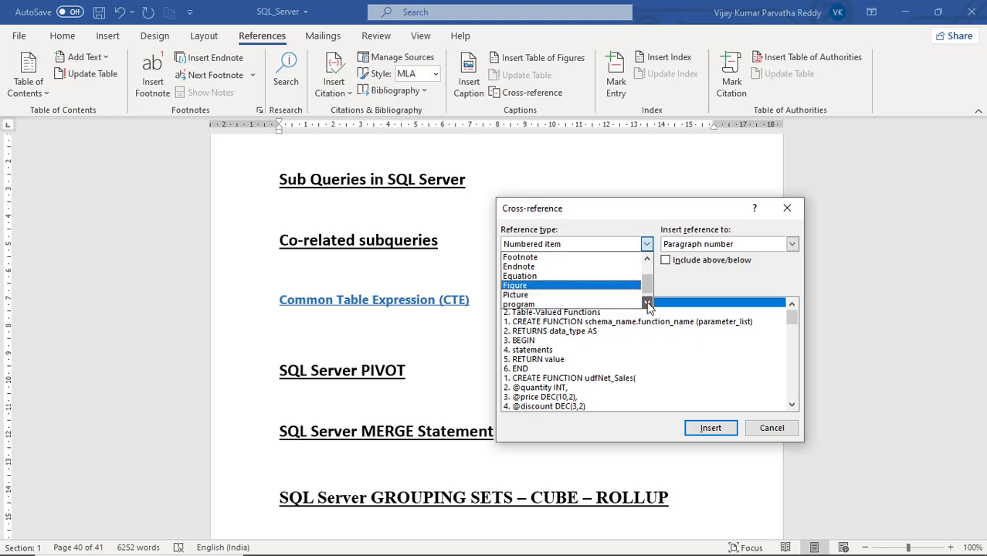
pyautogui.click(571, 286)
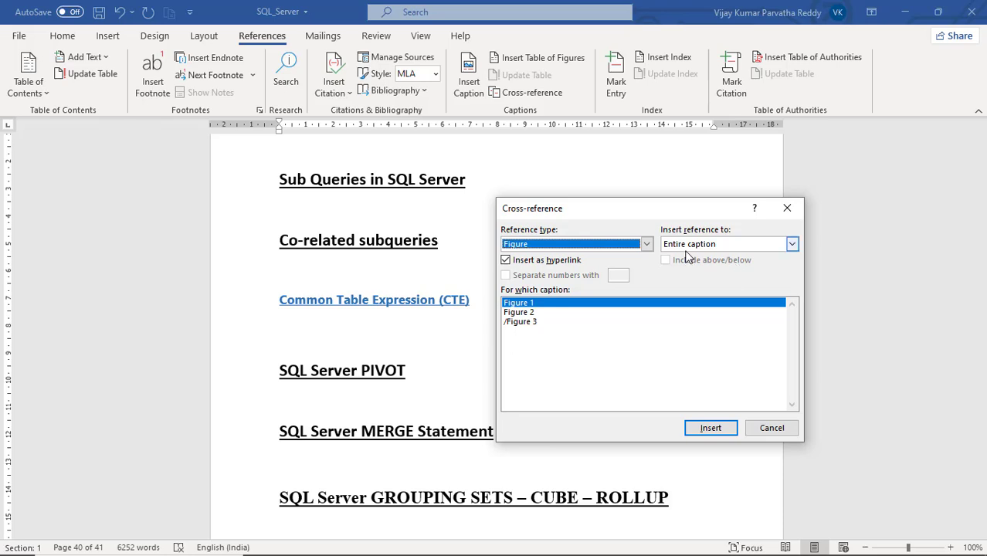
pyautogui.click(538, 313)
pyautogui.click(532, 306)
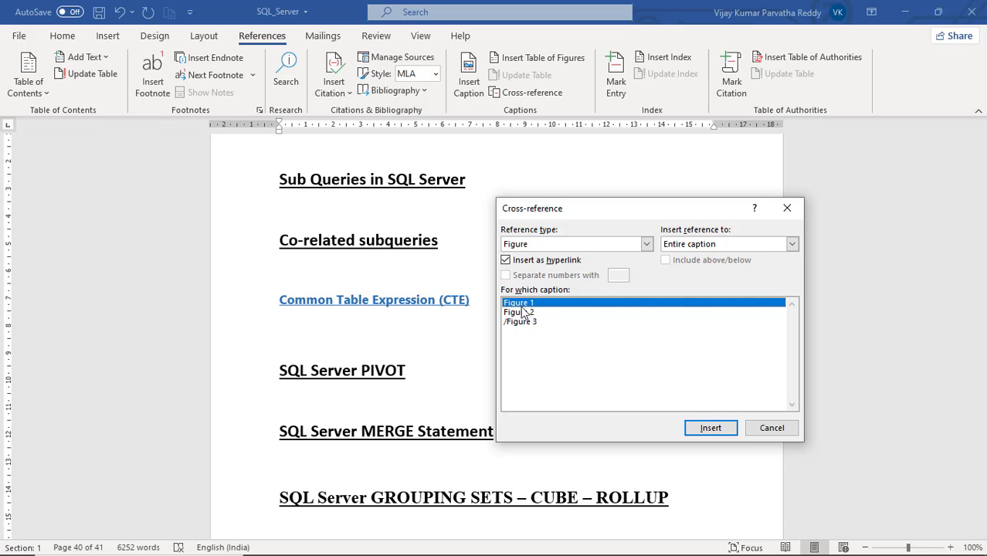
pyautogui.click(709, 430)
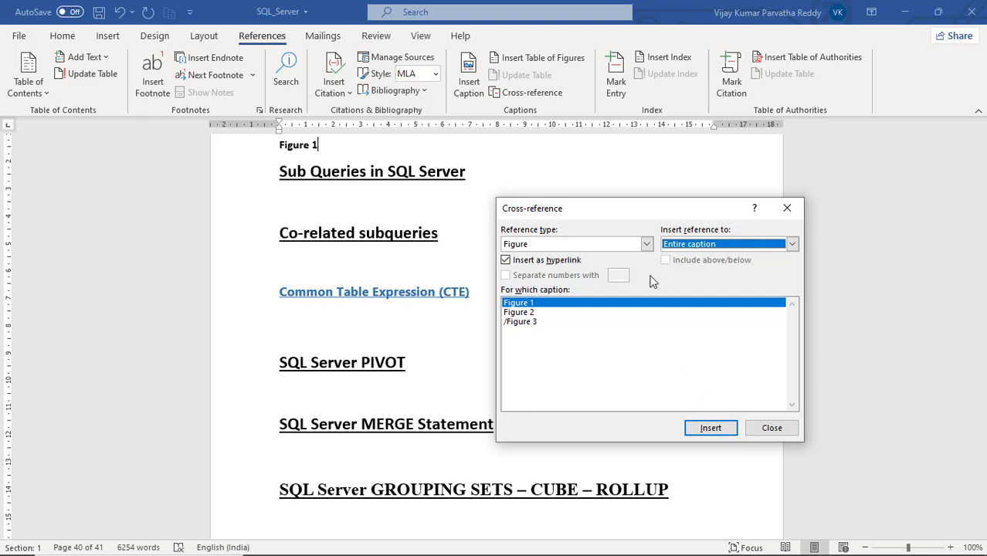
# - Insert a hyperlinked cross-reference to the entire program 2 caption directly after the Figure 1 reference
pyautogui.click(647, 244)
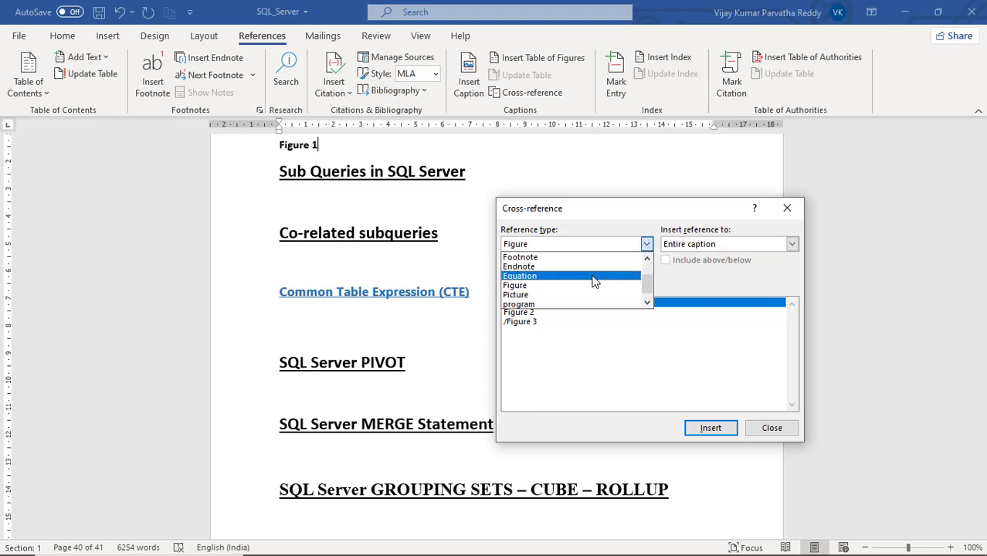
pyautogui.click(592, 305)
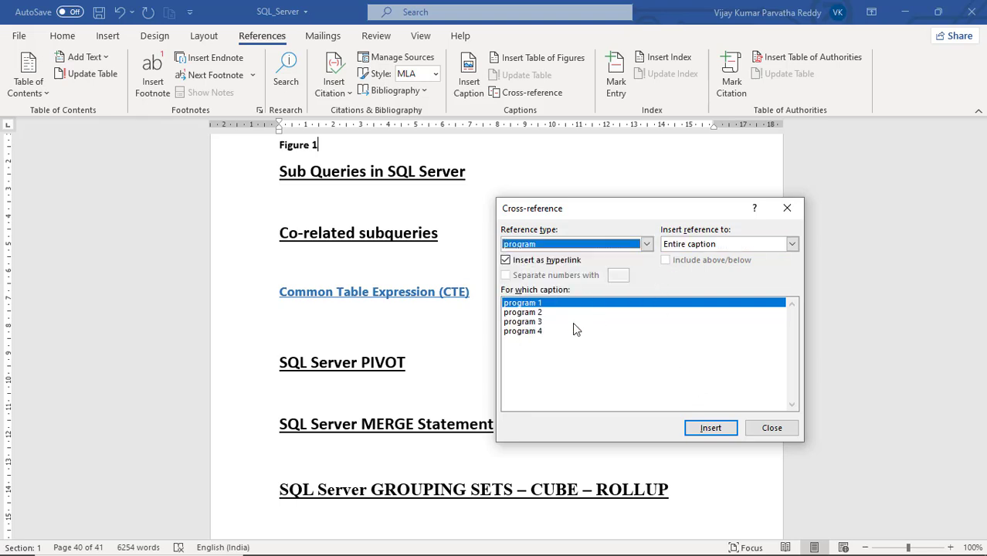
pyautogui.click(546, 313)
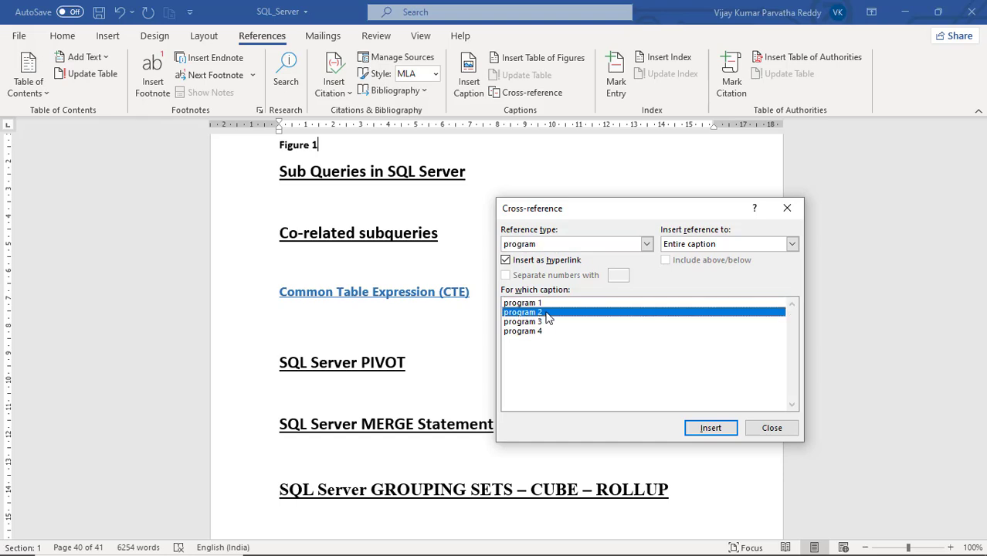
pyautogui.click(711, 428)
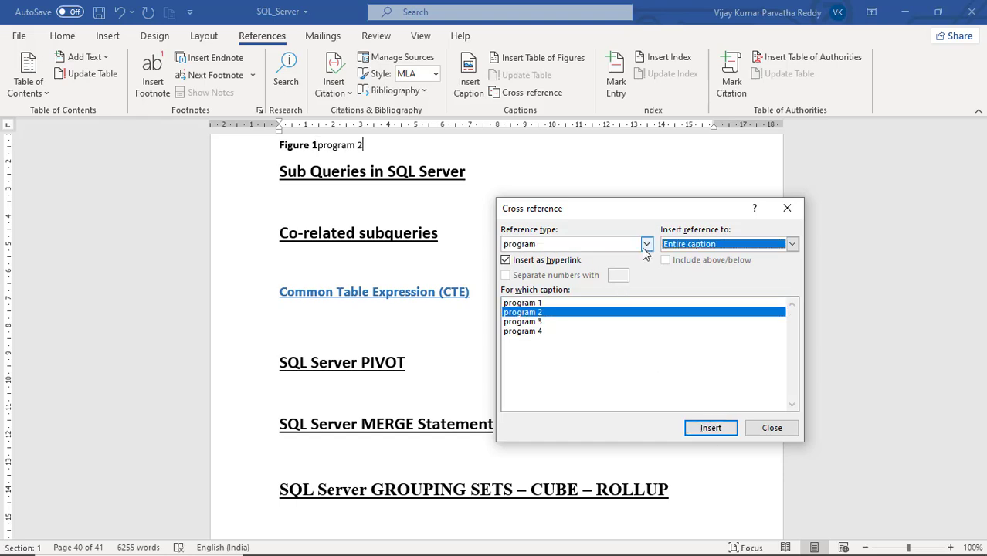
# - Put the Figure 1 and program 2 references on separate lines and add a blank line below them
pyautogui.click(380, 142)
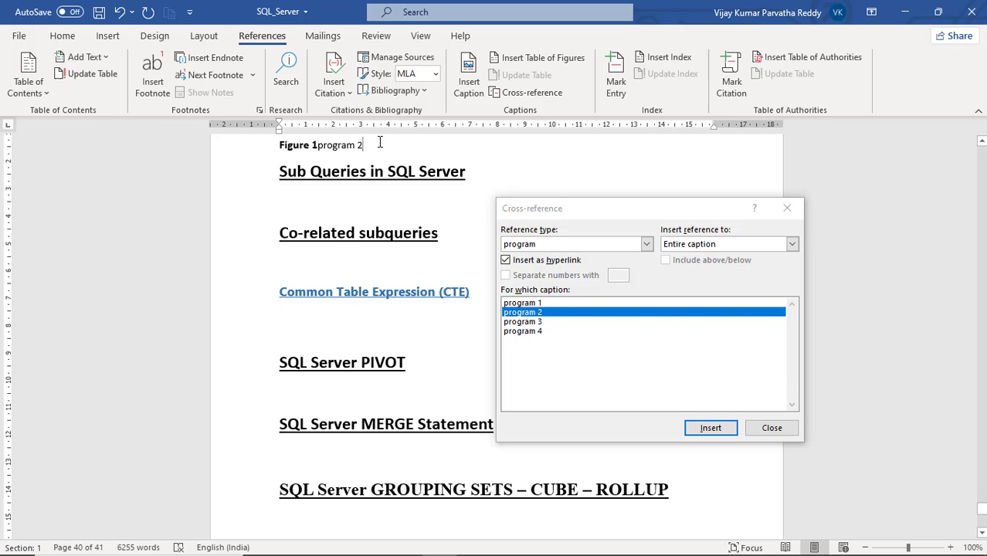
pyautogui.press('Return')
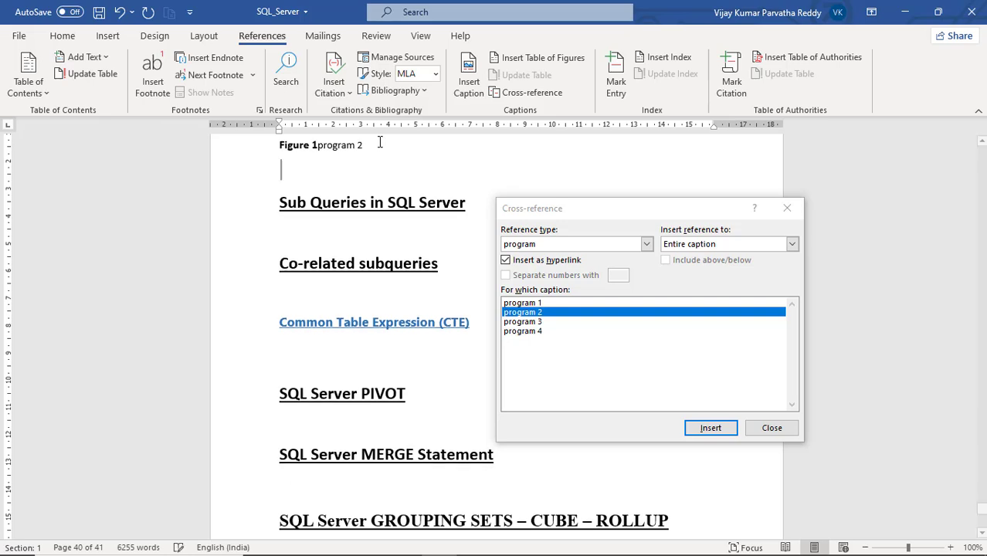
pyautogui.click(316, 145)
pyautogui.press('Return')
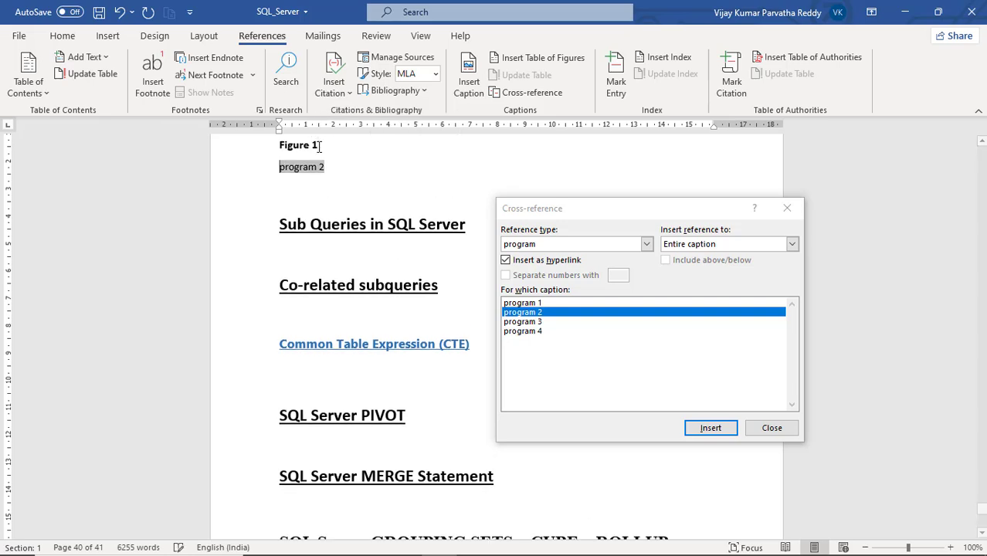
# - Insert a cross-reference to the heading text SQL Server aggregate function syntax on the blank line below program 2 and close the dialog
pyautogui.click(315, 194)
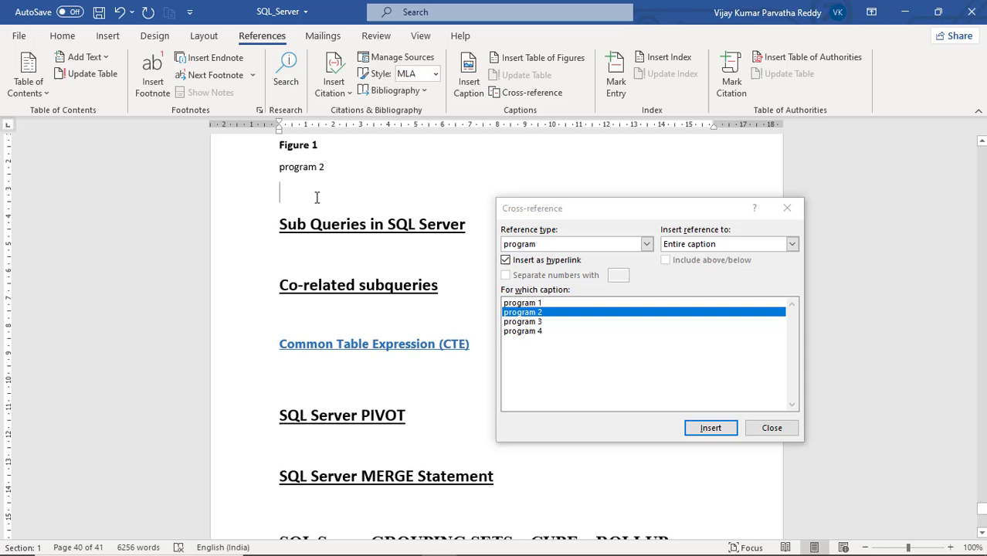
pyautogui.click(645, 245)
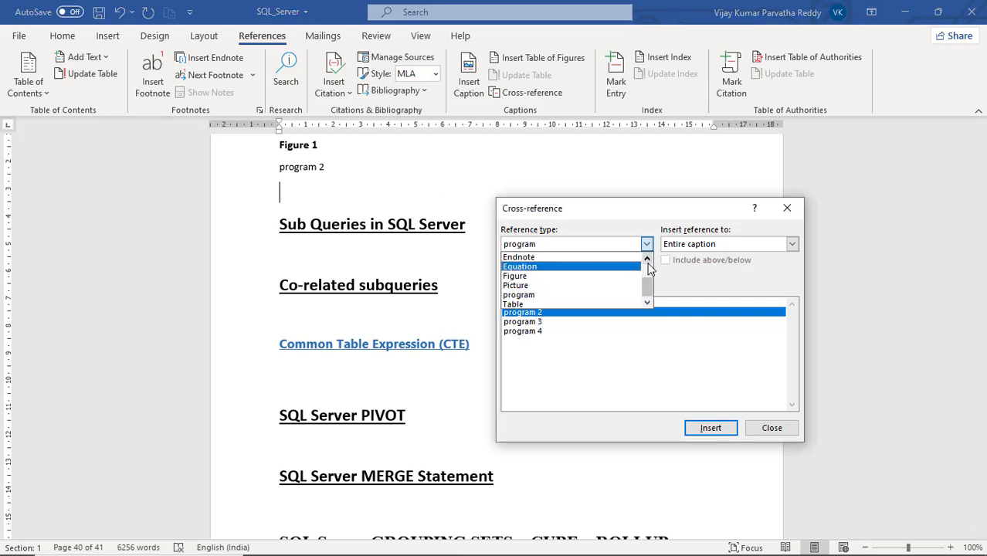
pyautogui.click(647, 260)
pyautogui.click(647, 260)
pyautogui.click(647, 260)
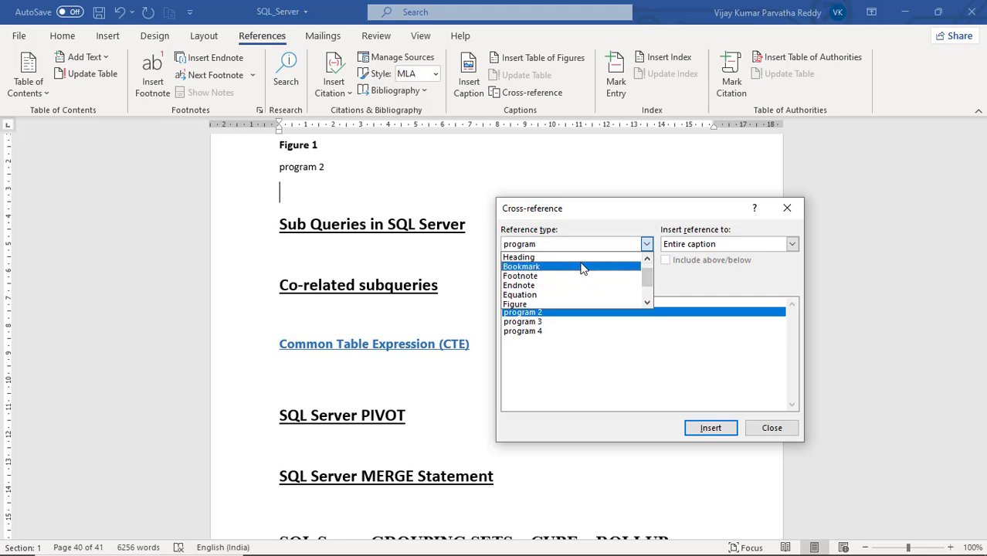
pyautogui.click(647, 261)
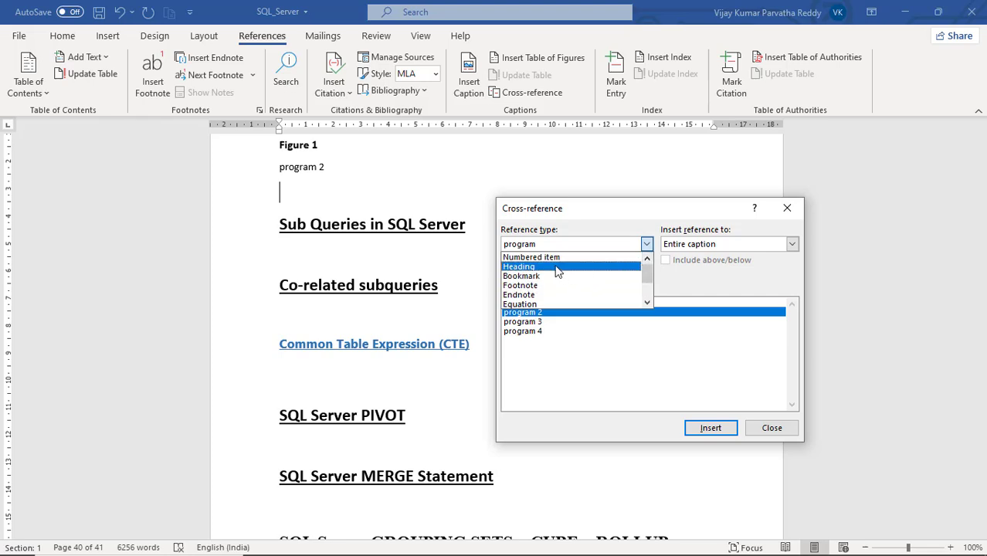
pyautogui.click(557, 267)
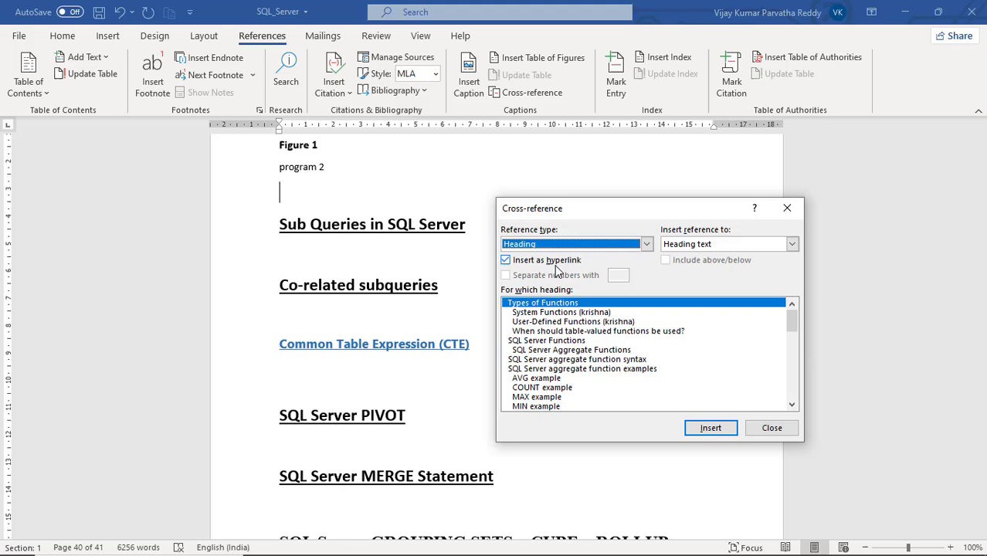
pyautogui.click(558, 360)
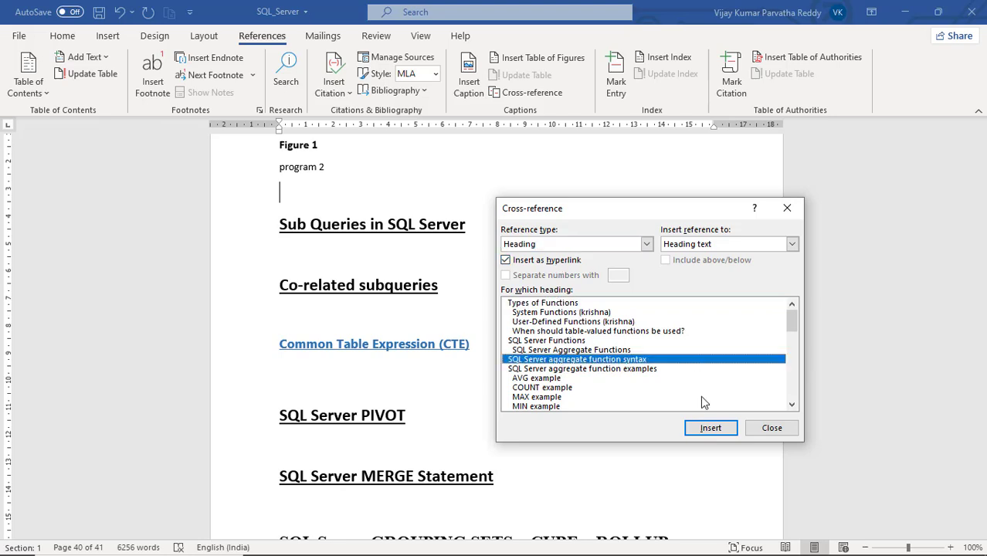
pyautogui.click(705, 429)
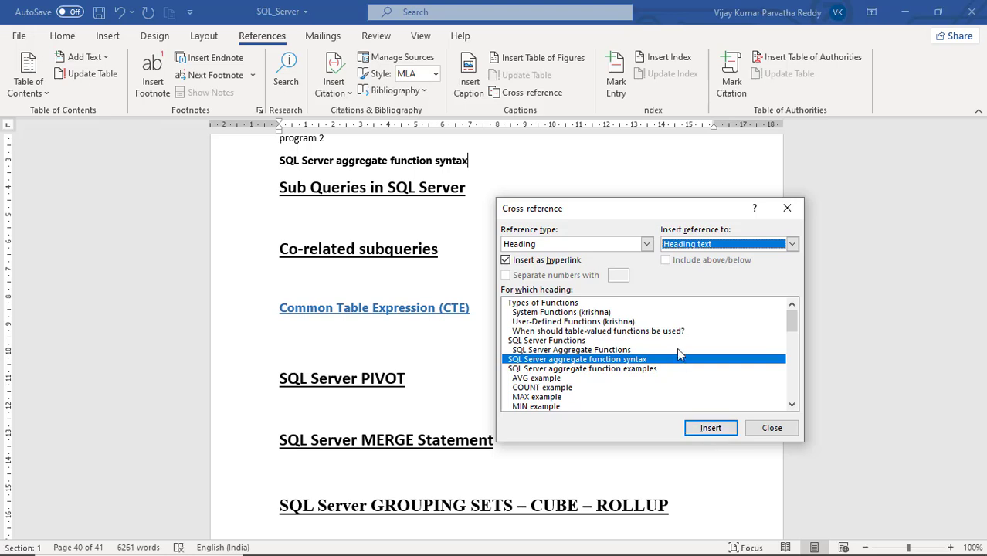
pyautogui.click(646, 244)
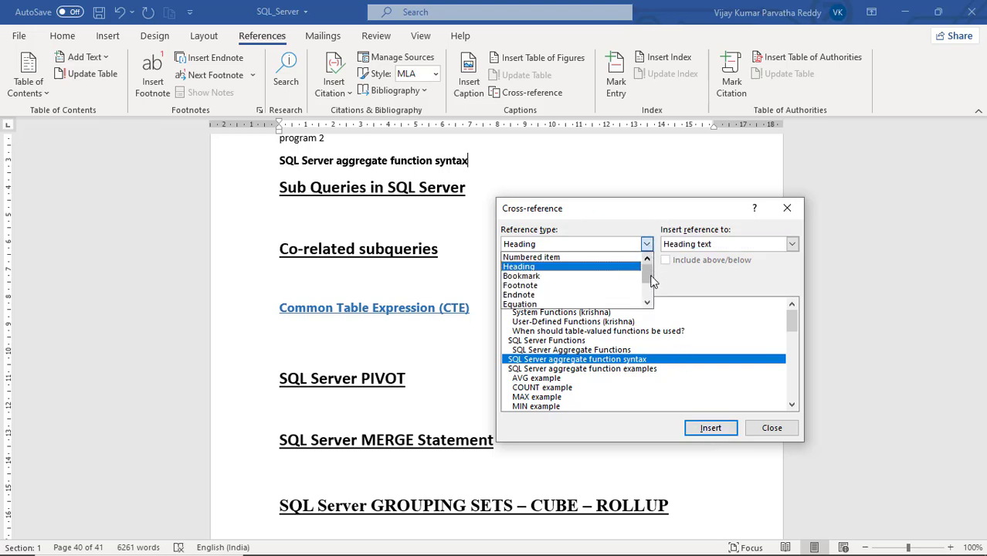
pyautogui.moveTo(651, 280)
pyautogui.mouseDown()
pyautogui.moveTo(656, 303)
pyautogui.moveTo(656, 276)
pyautogui.mouseUp()
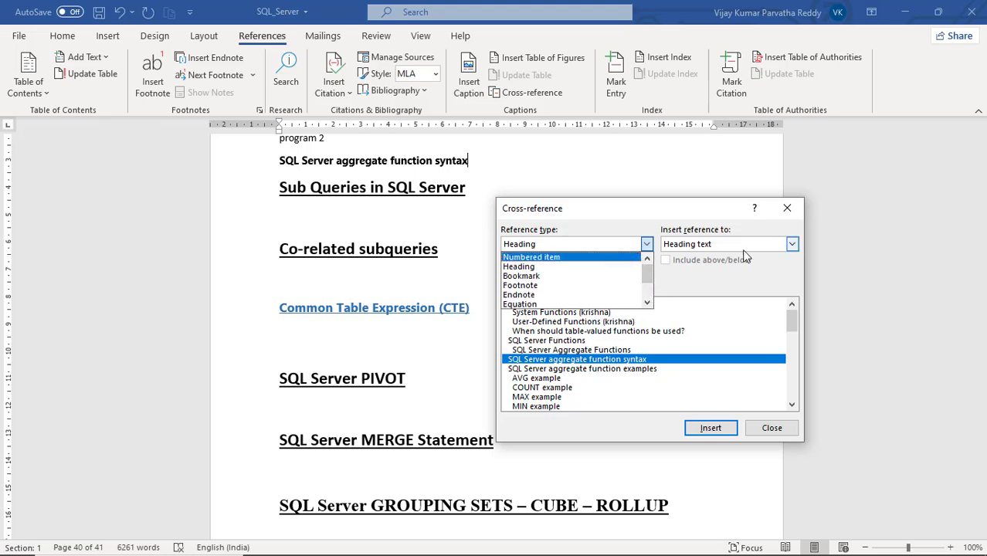
pyautogui.click(776, 428)
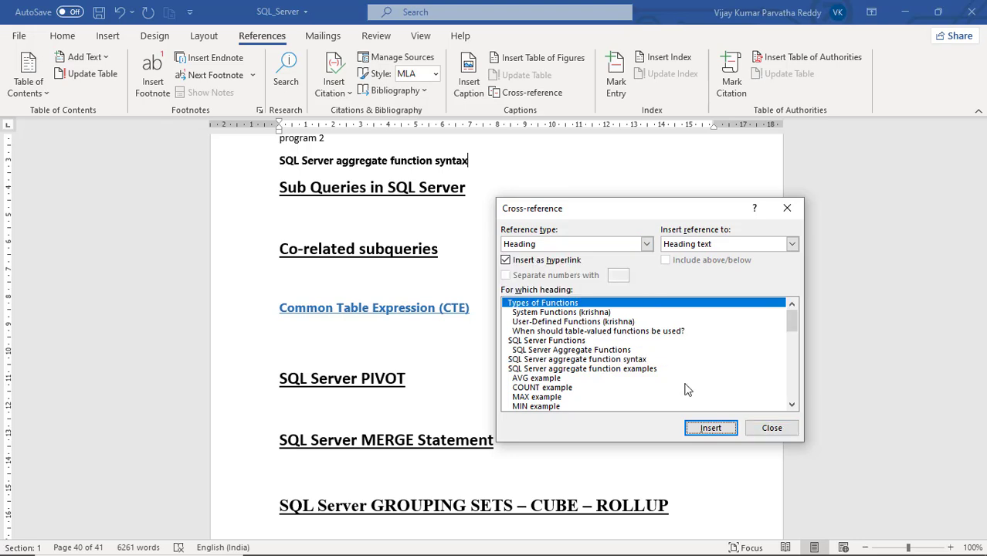
pyautogui.click(772, 429)
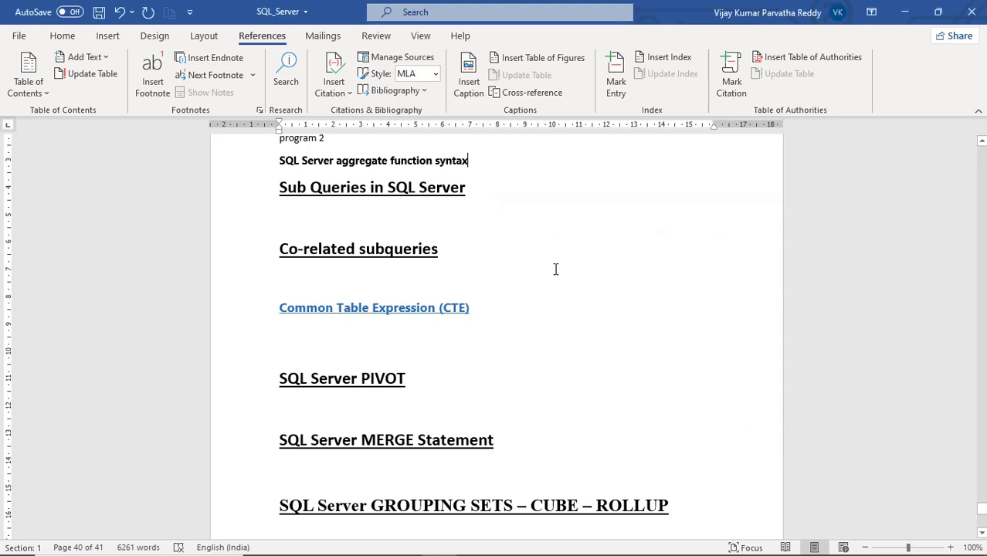
# - Follow the SQL Server aggregate function syntax cross-reference to its heading in the document
pyautogui.scroll(3, 555, 267)
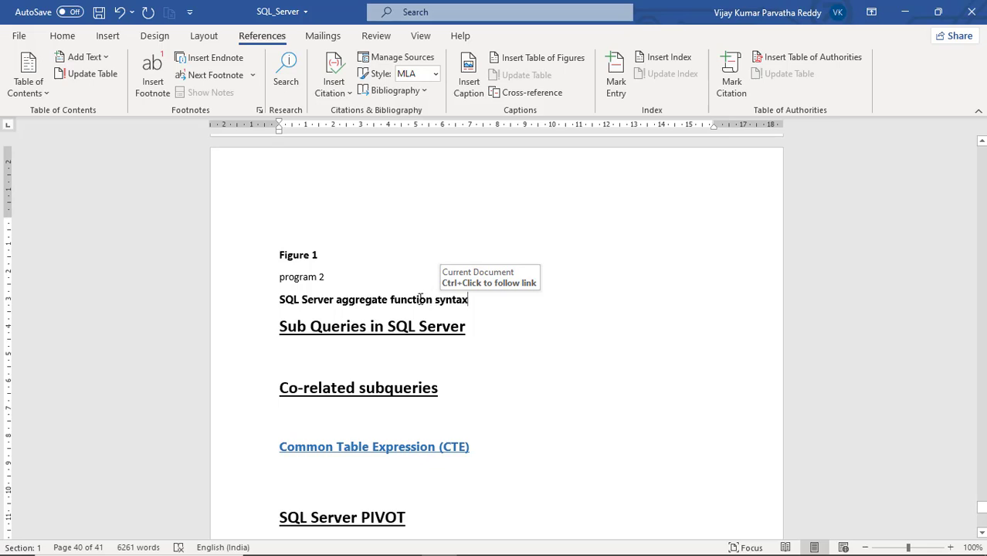
pyautogui.keyDown('ctrl'); pyautogui.click(345, 307); pyautogui.keyUp('ctrl')
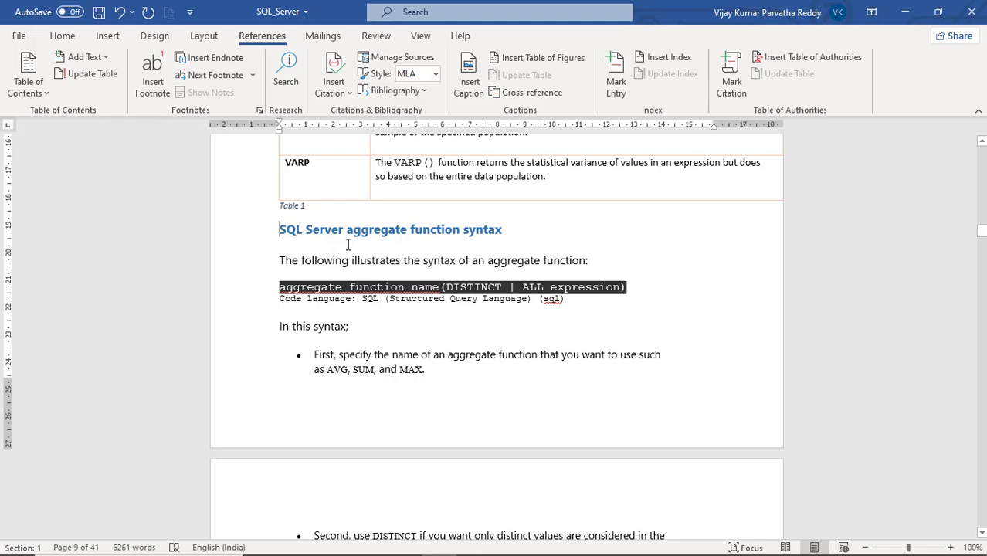
pyautogui.click(531, 100)
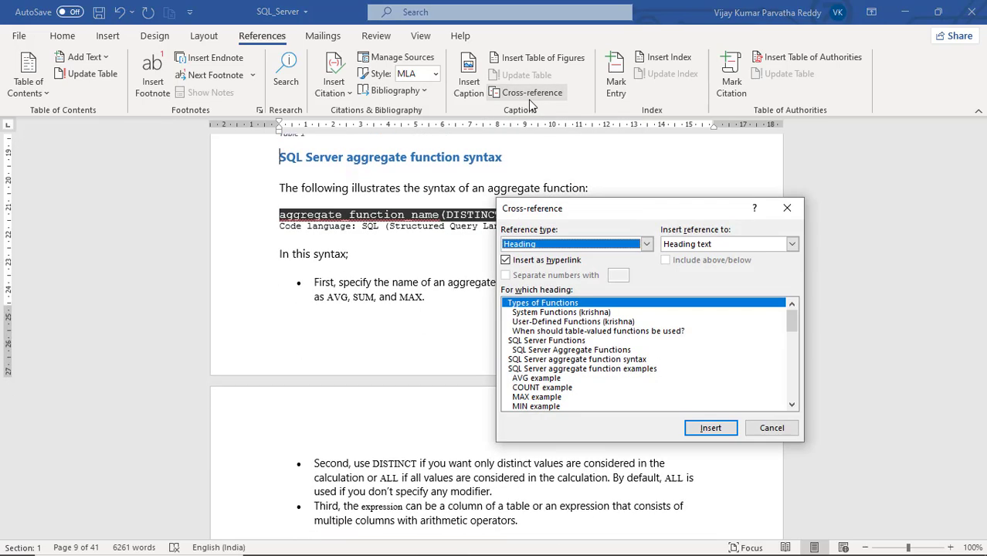
pyautogui.click(646, 244)
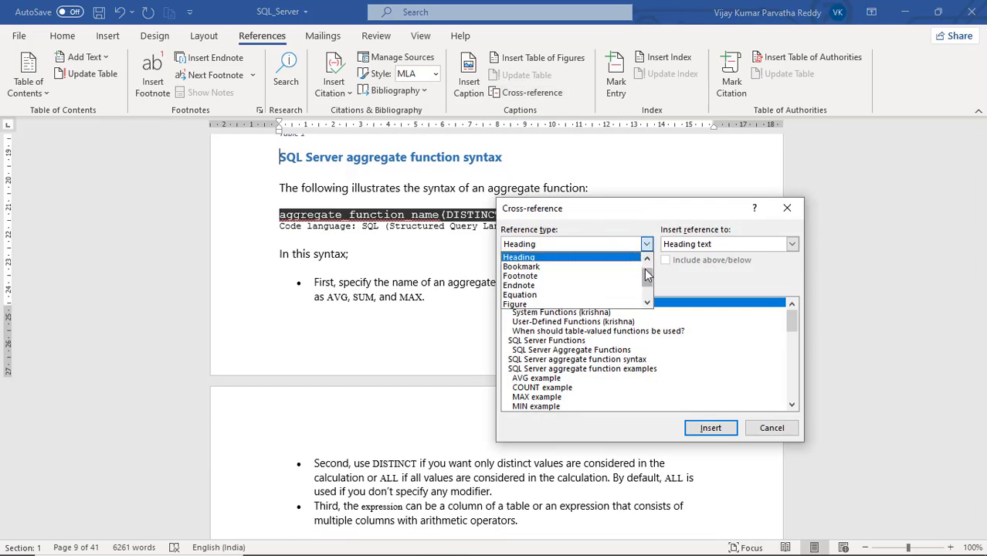
pyautogui.scroll(-2, 649, 301)
pyautogui.scroll(2, 649, 301)
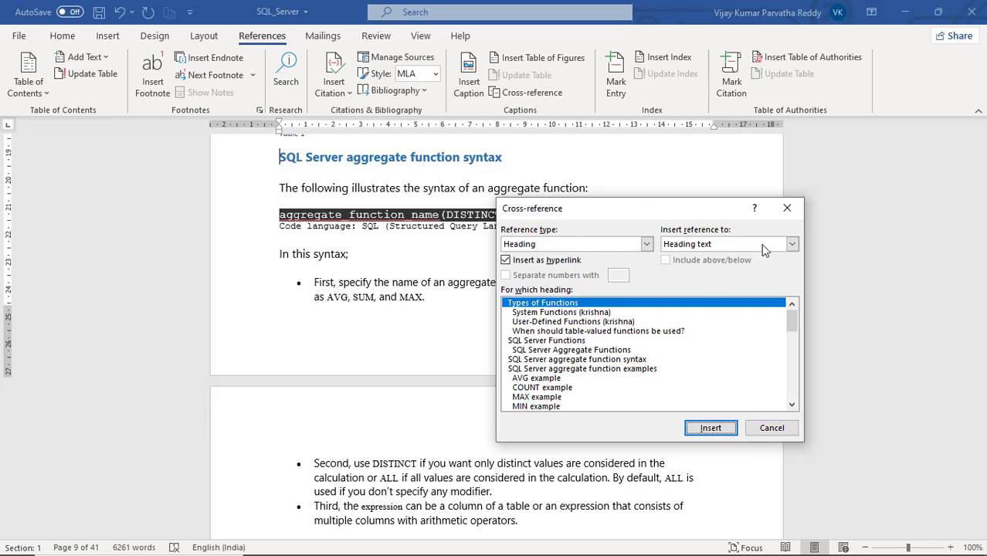
pyautogui.click(762, 429)
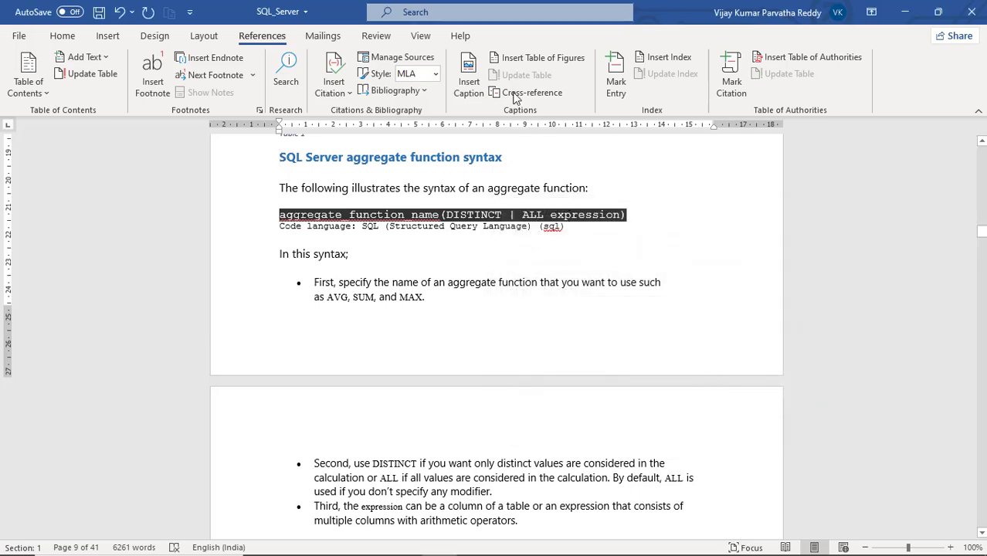